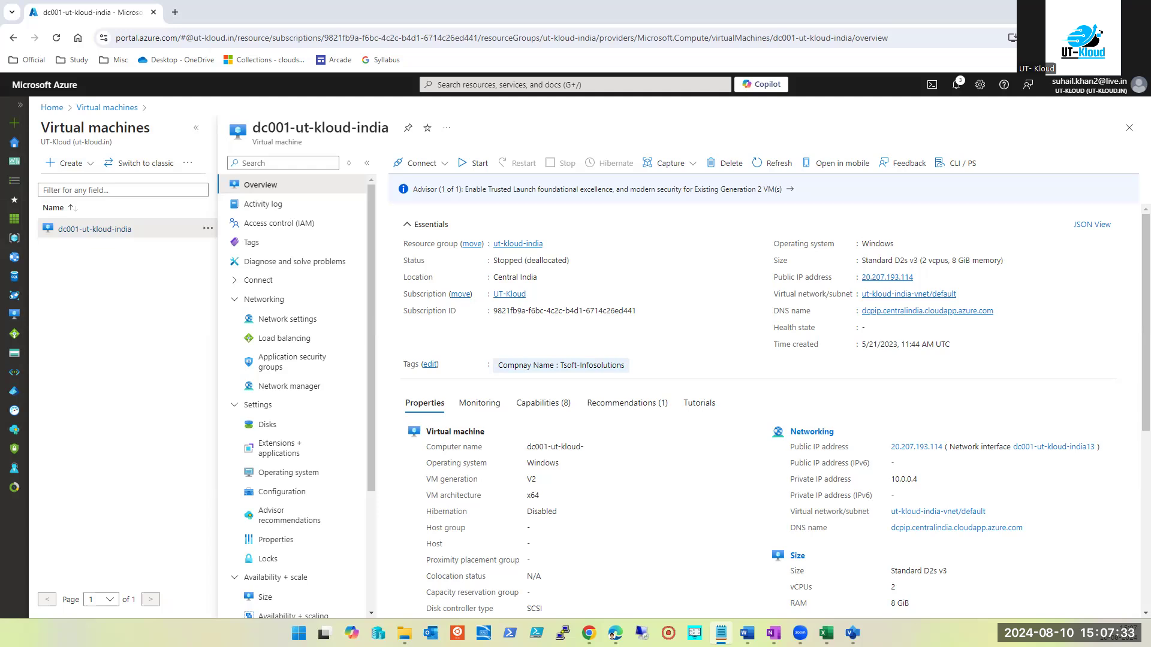
# Go to Virtual machines and choose Create > Azure virtual machine
pyautogui.click(518, 85)
pyautogui.click(468, 274)
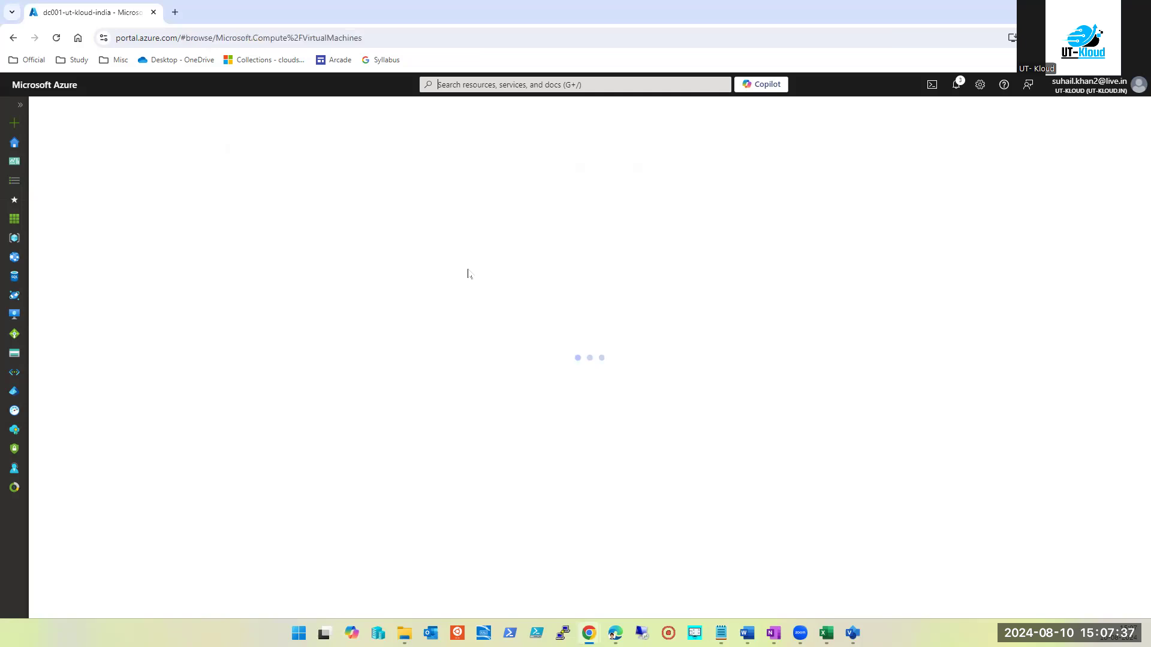
pyautogui.click(70, 163)
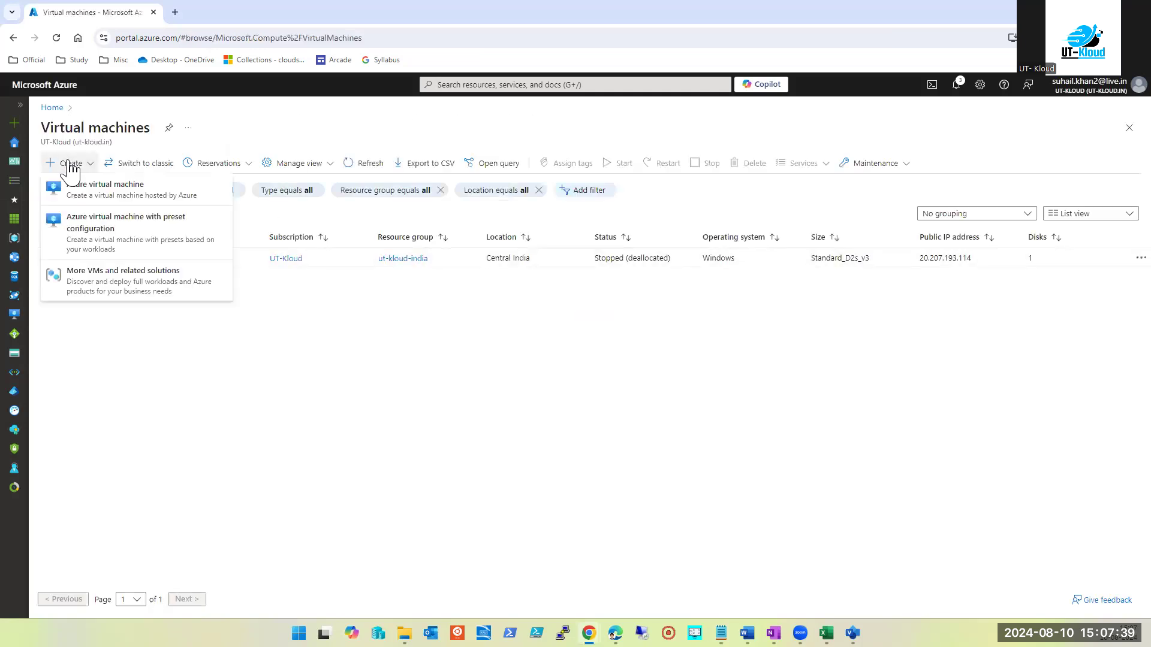
pyautogui.click(86, 192)
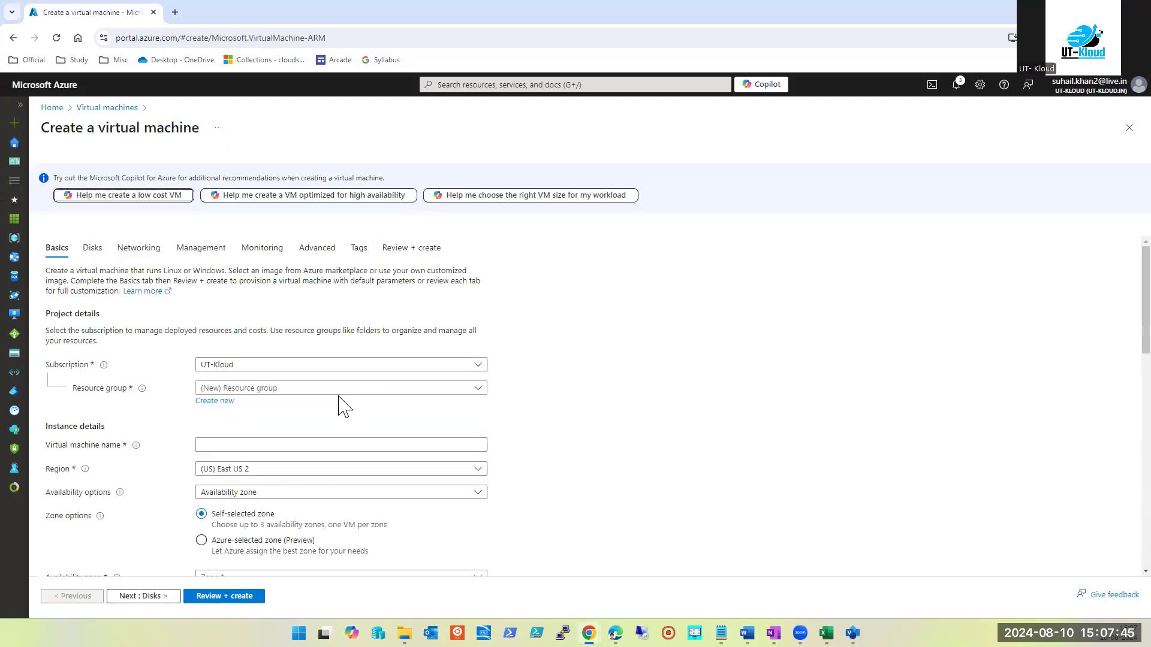
# Choose an existing resource group and name the virtual machine vm1
pyautogui.click(337, 390)
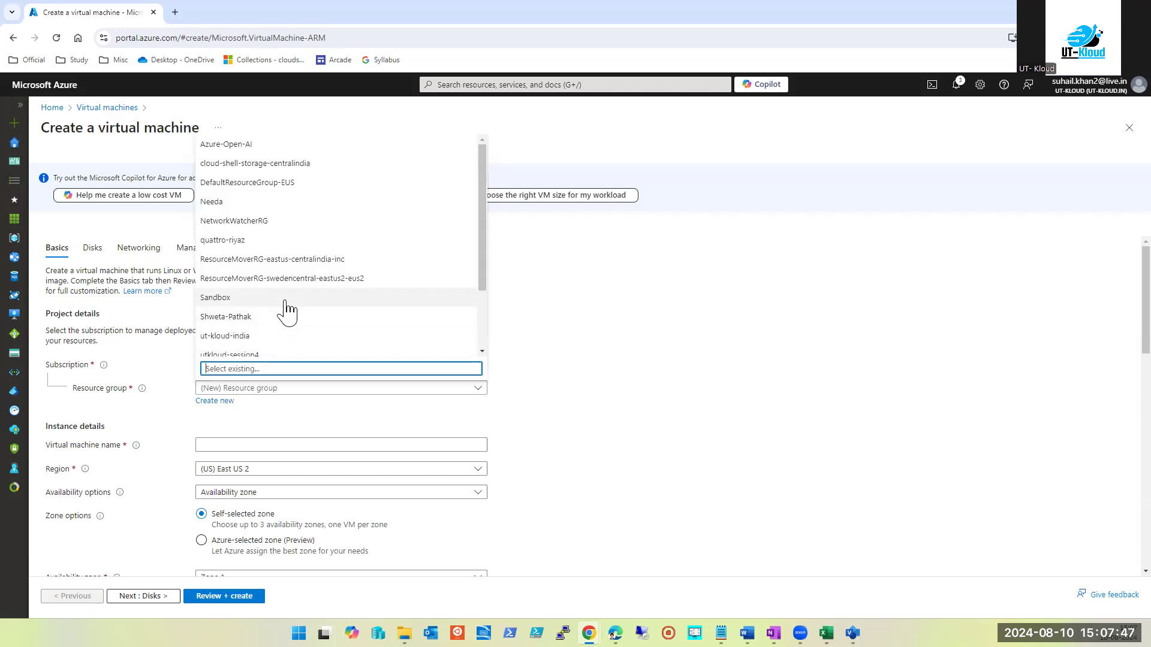
pyautogui.click(264, 318)
pyautogui.scroll(-2, 228, 322)
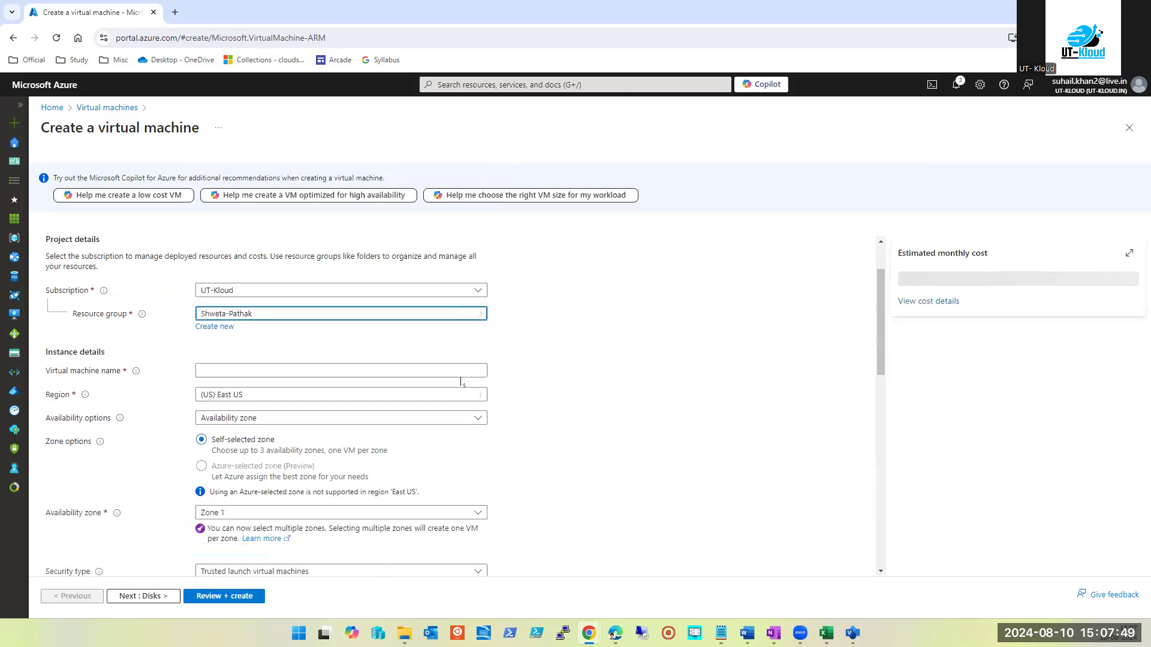
pyautogui.click(228, 322)
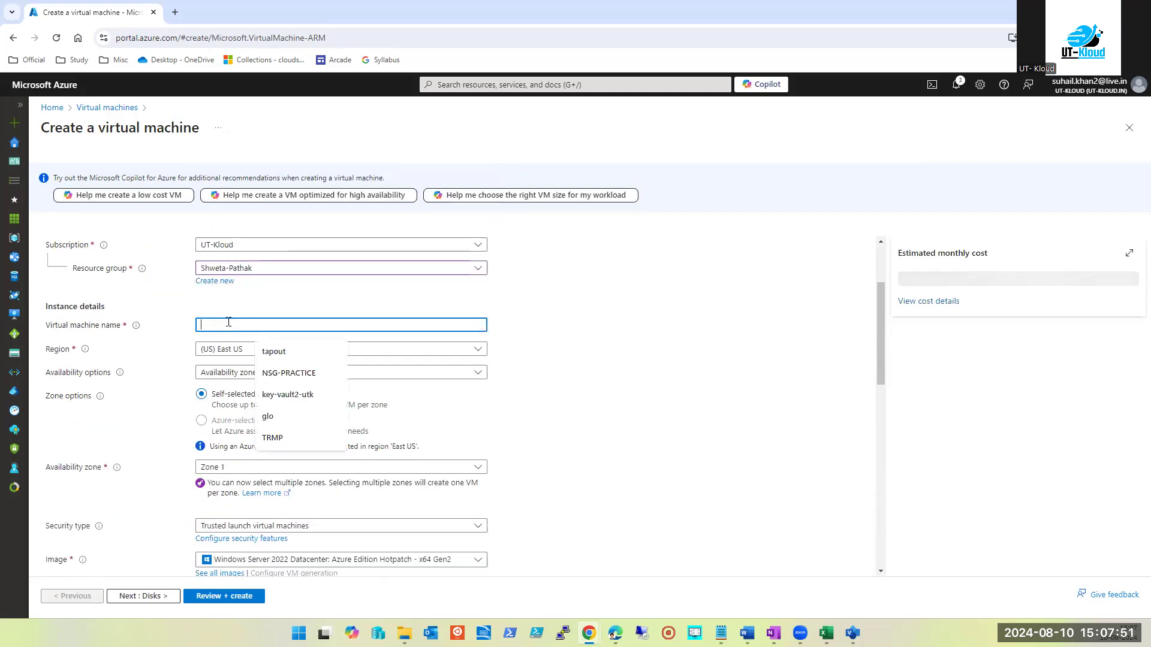
pyautogui.write('vm1')
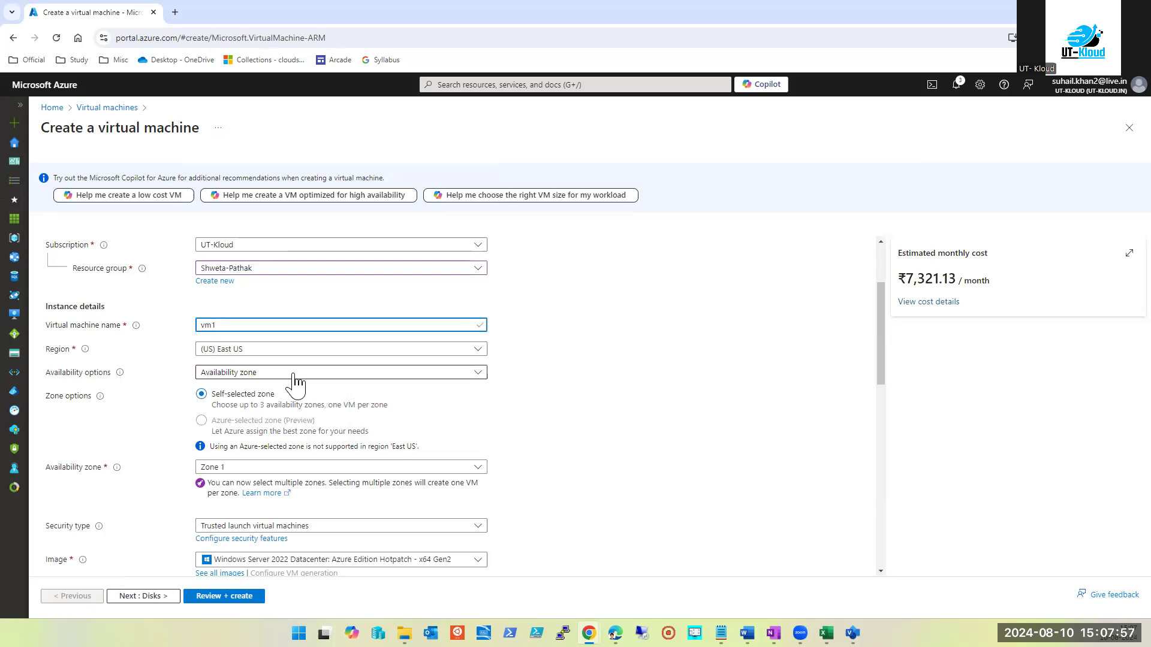
# Set availability zones 1 and 3, creating two VMs vm1-1 and vm1-2
pyautogui.click(278, 467)
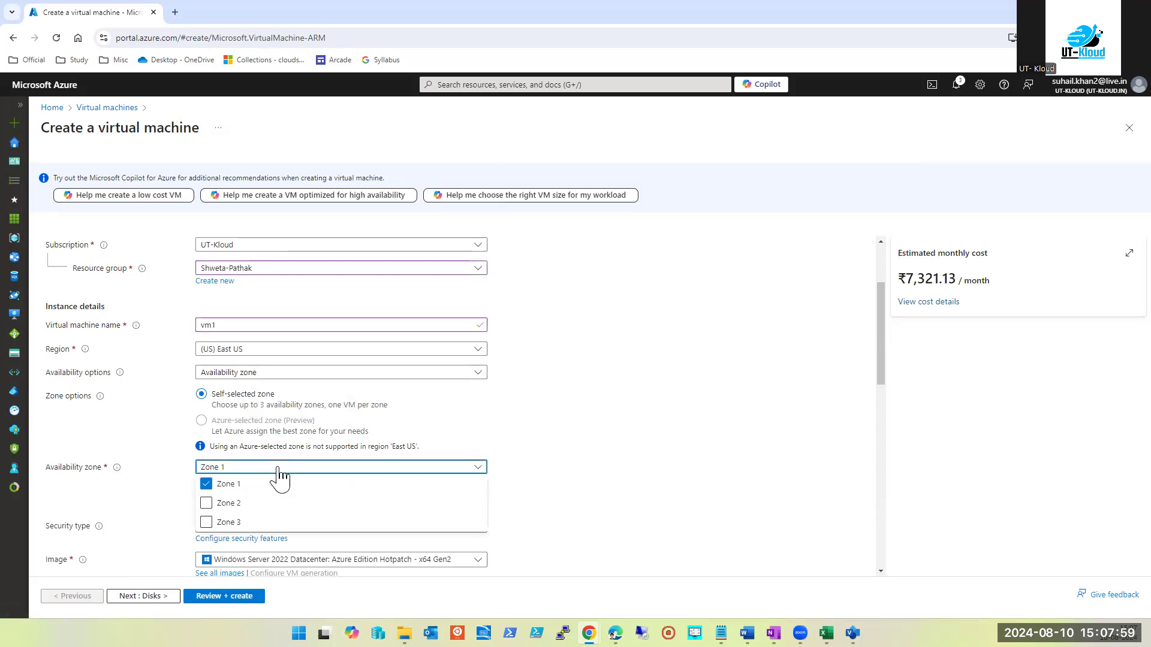
pyautogui.click(615, 456)
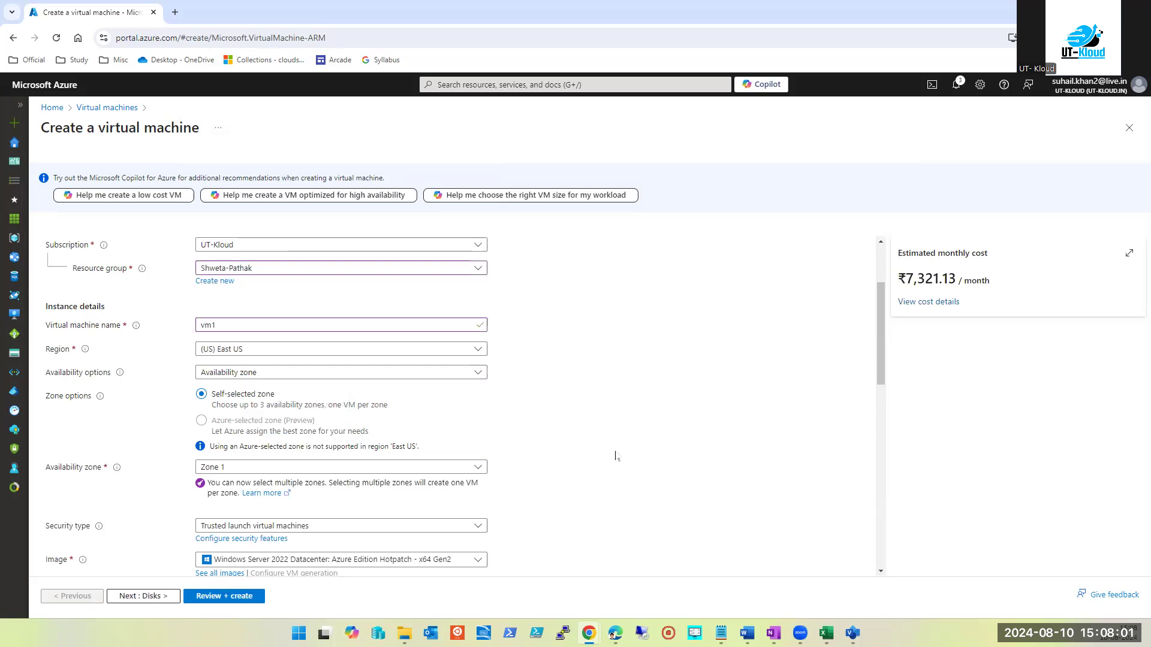
pyautogui.scroll(-1, 613, 455)
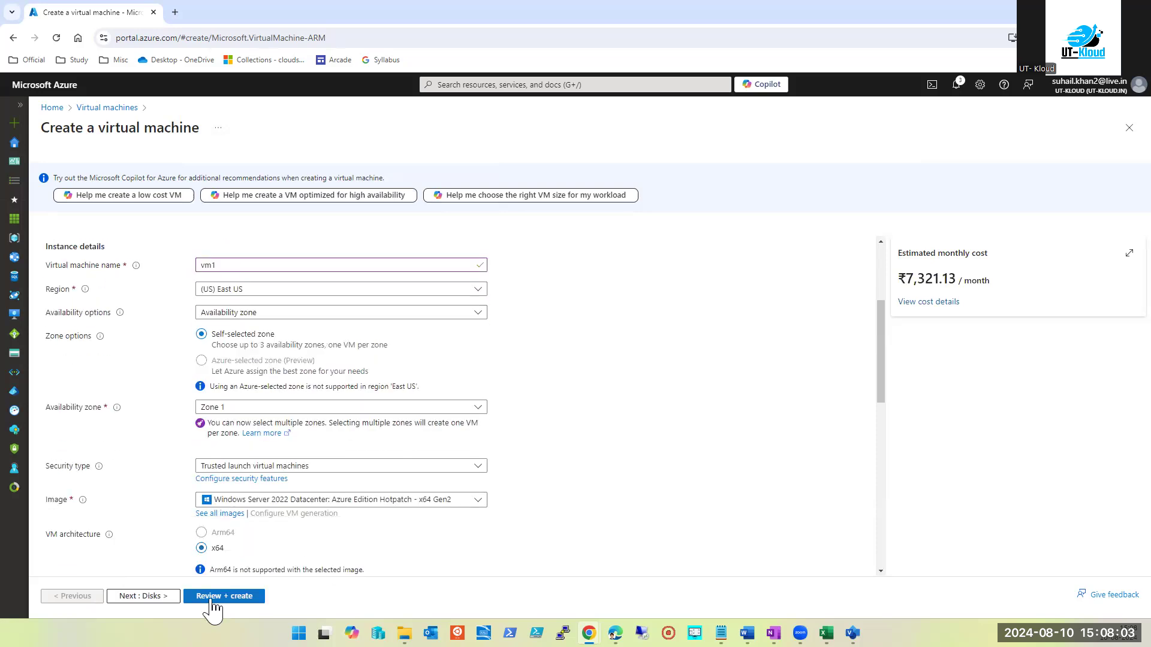
pyautogui.click(306, 408)
pyautogui.click(207, 424)
pyautogui.click(253, 464)
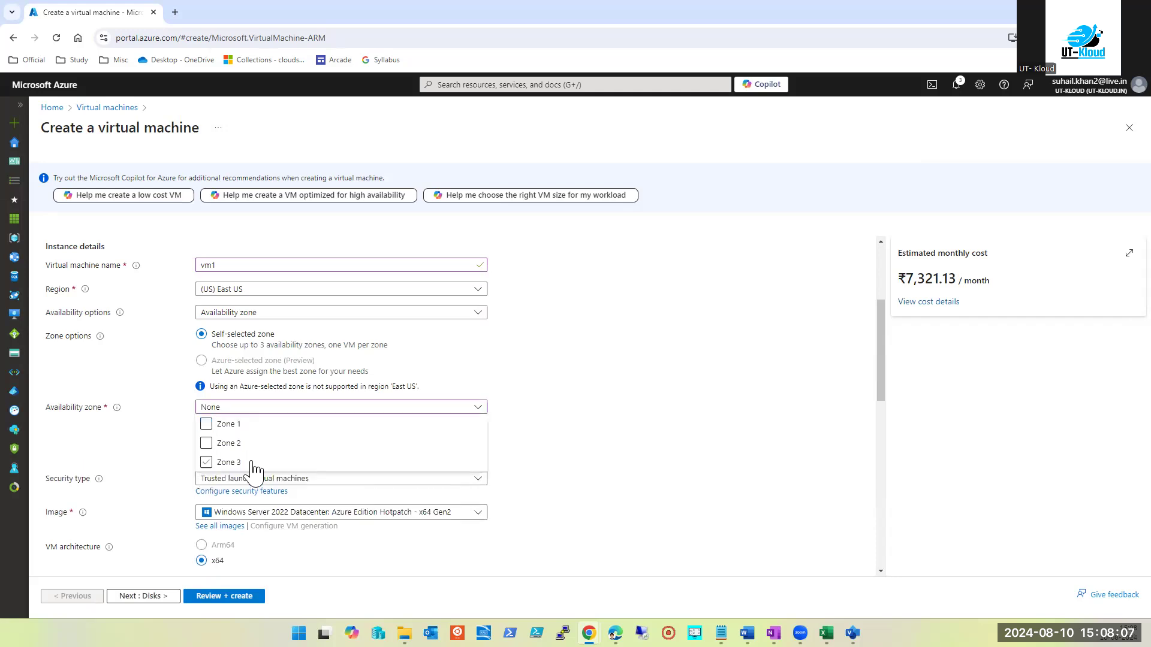
pyautogui.click(655, 436)
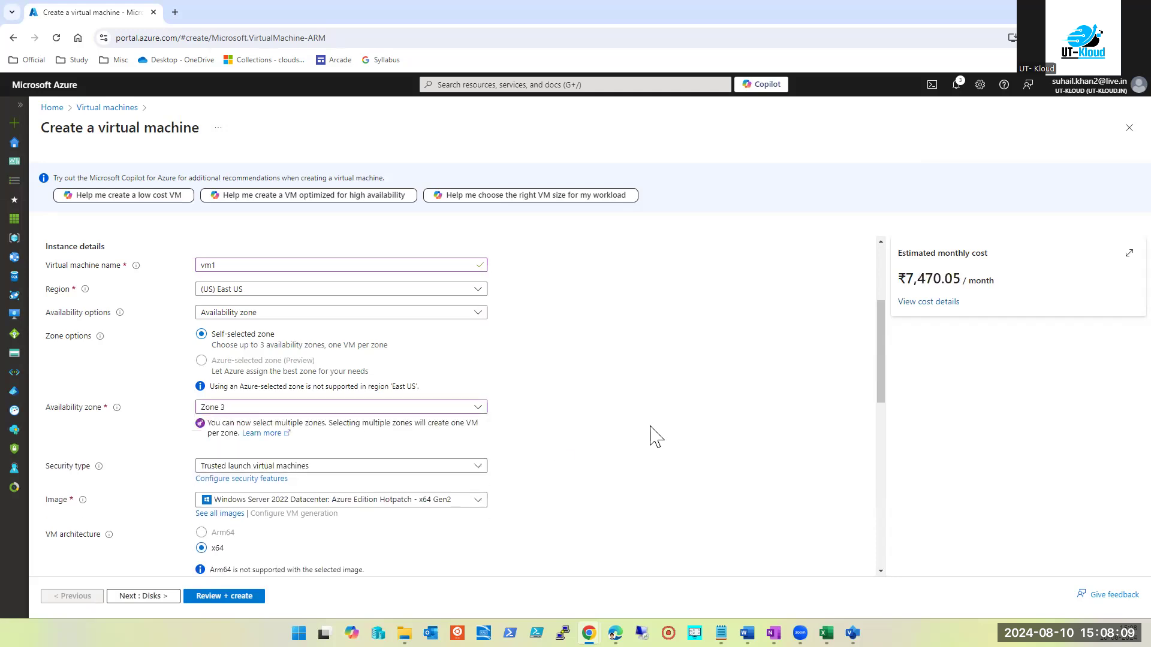
pyautogui.click(248, 410)
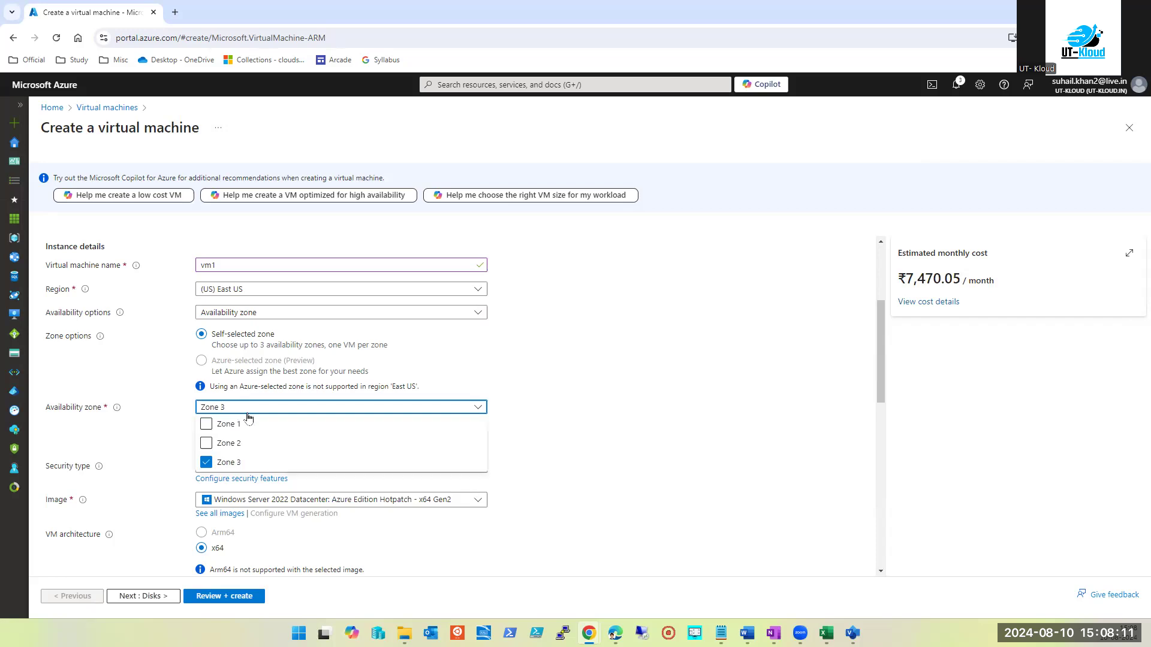
pyautogui.click(206, 462)
pyautogui.click(206, 423)
pyautogui.click(206, 462)
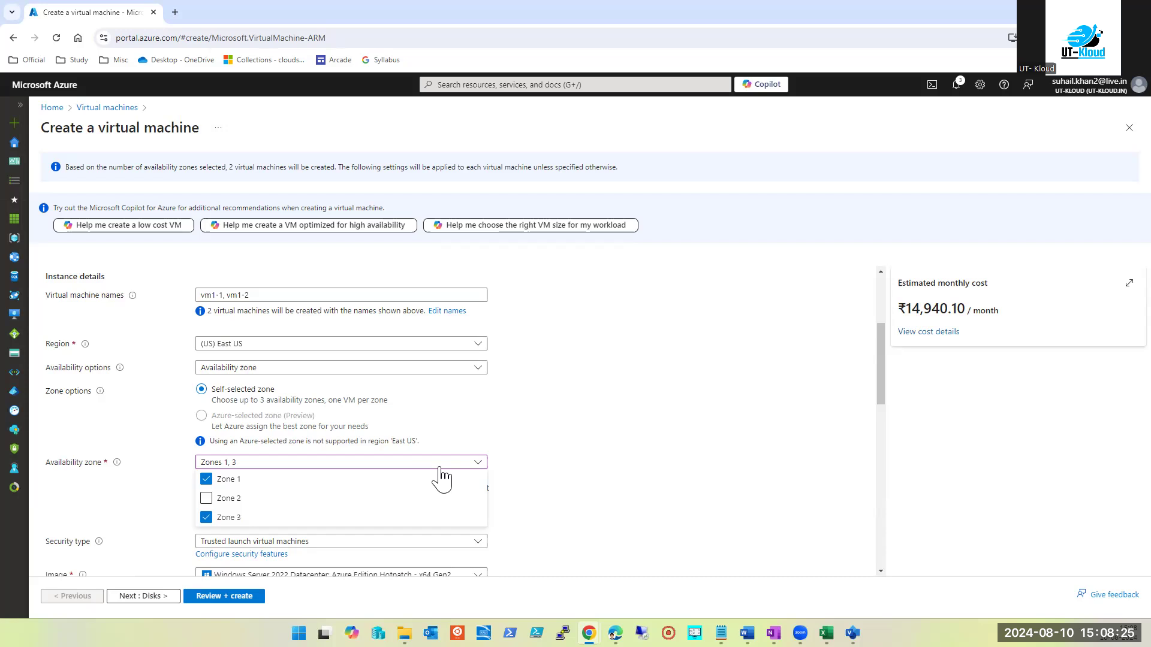
# Close the VM creation form and confirm discarding the unsaved changes
pyautogui.click(562, 416)
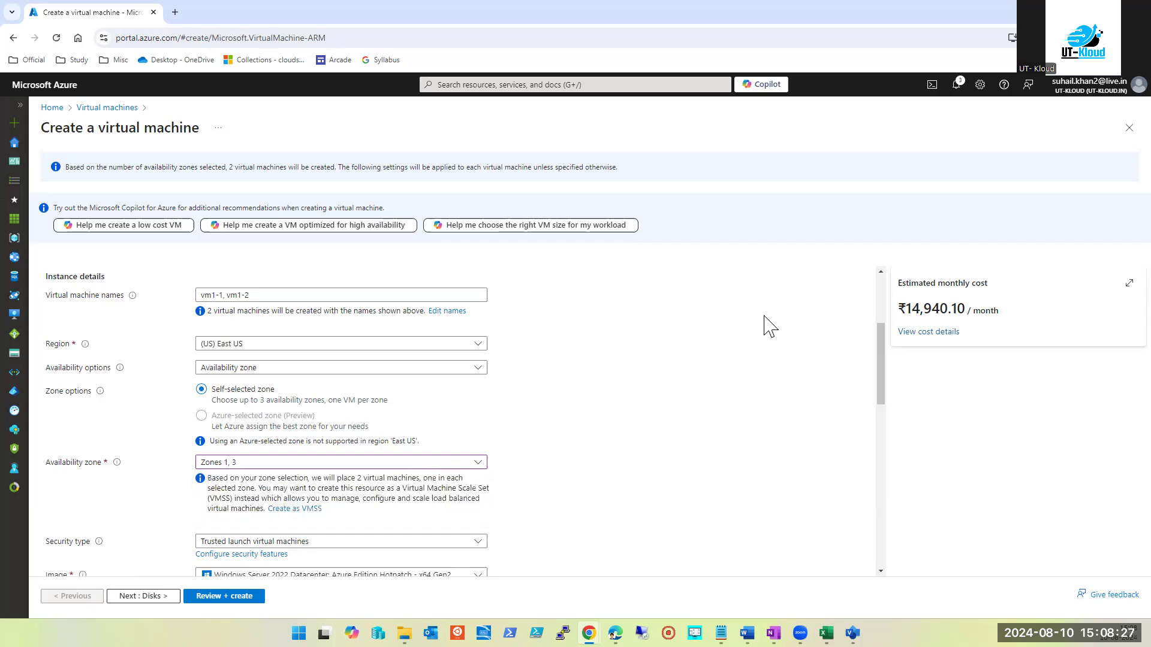
pyautogui.click(1127, 128)
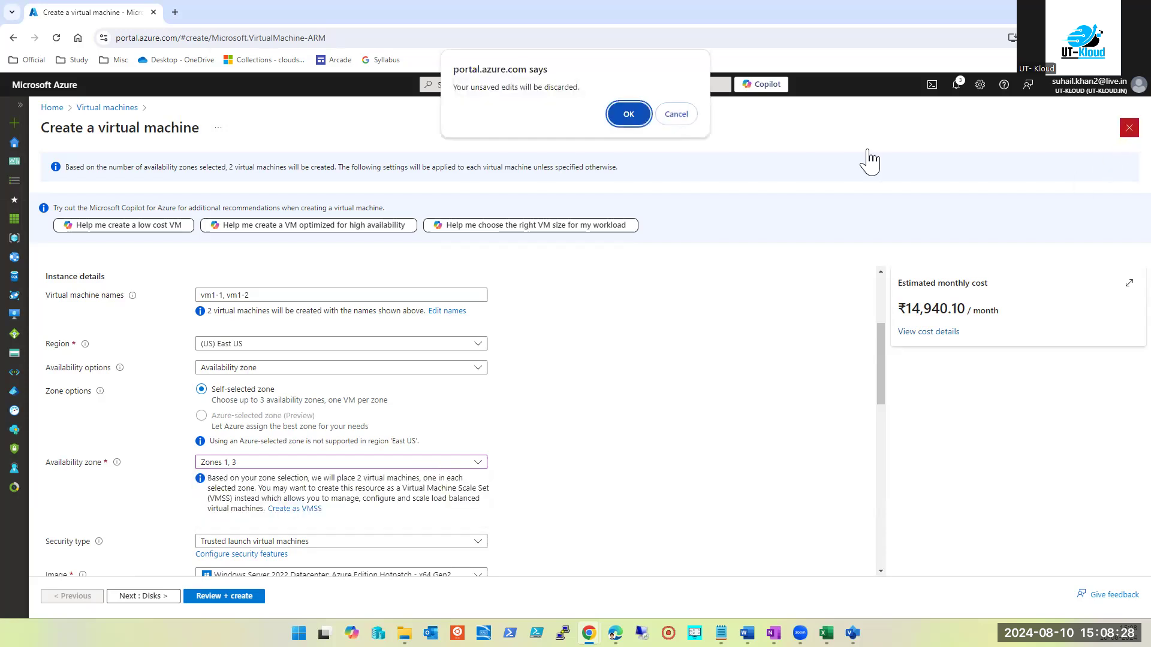
pyautogui.click(628, 114)
# Open the dc001-ut-kloud-india VM overview from Virtual machines with the list pane collapsed
pyautogui.click(607, 86)
pyautogui.click(457, 264)
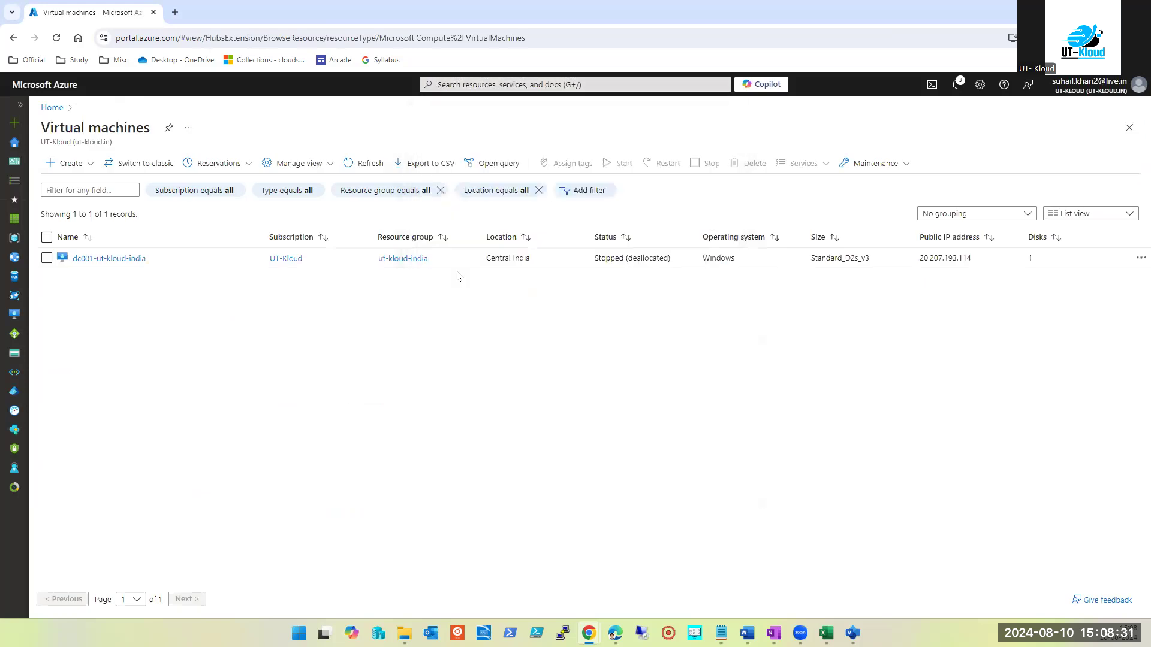
pyautogui.click(98, 247)
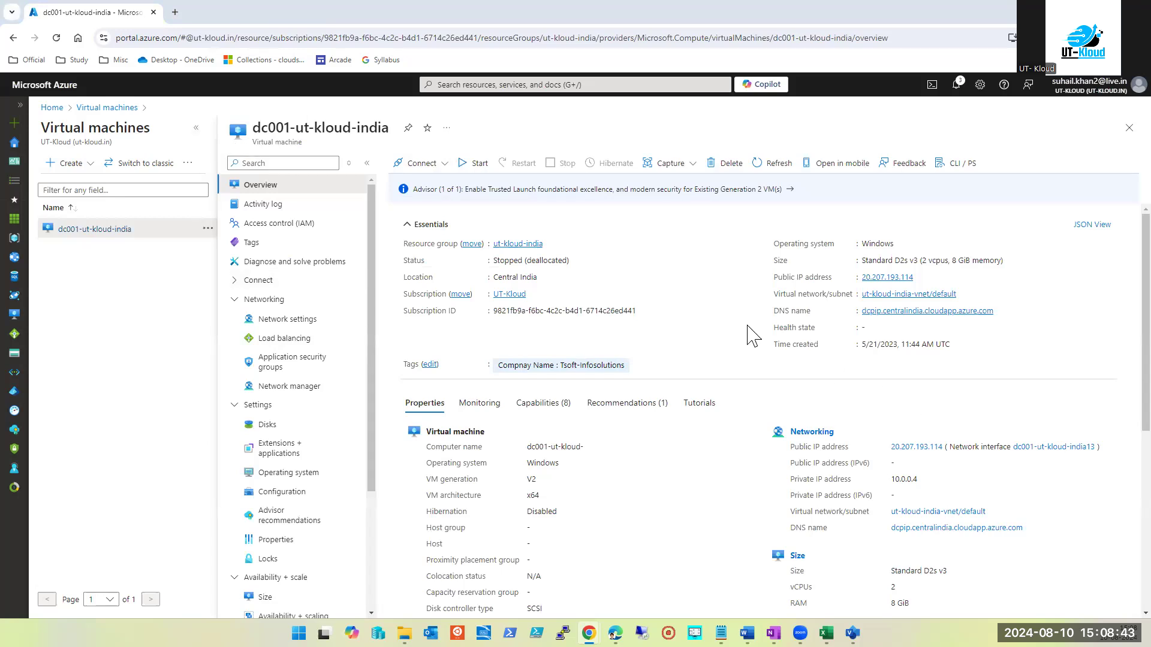
pyautogui.click(194, 130)
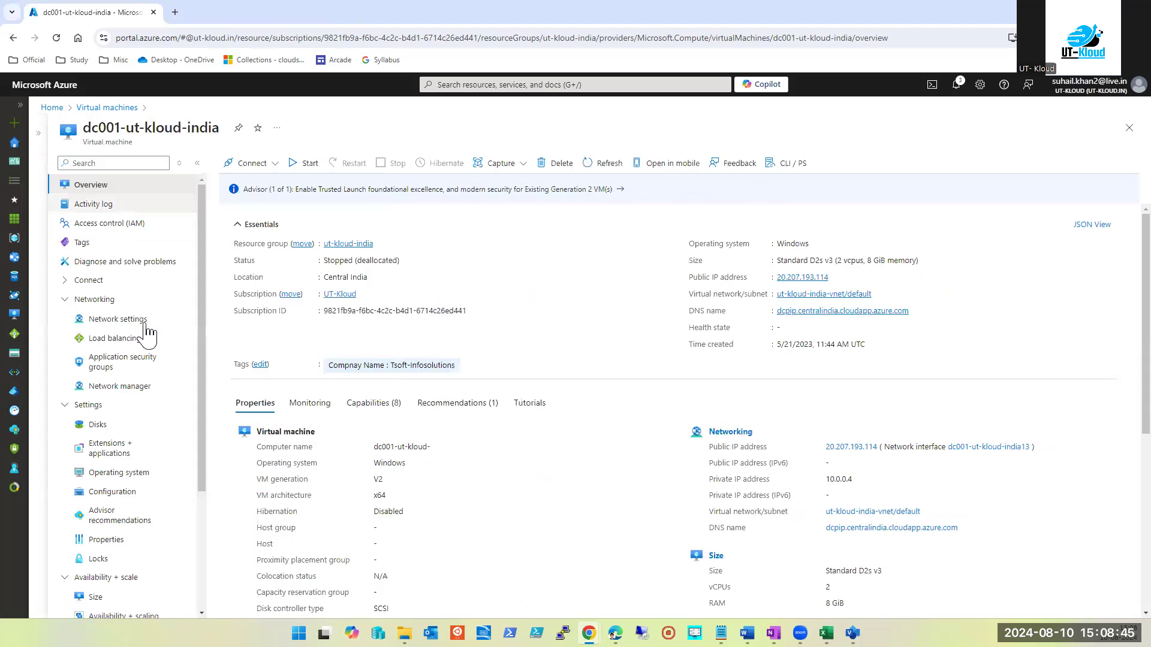
pyautogui.click(65, 299)
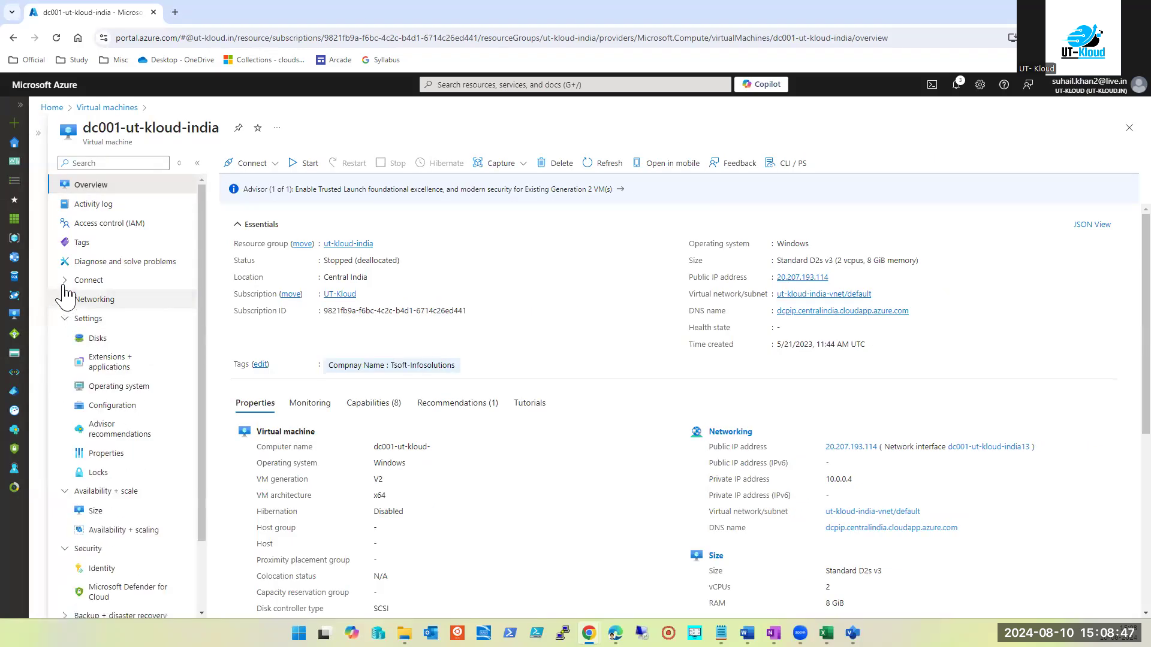
# Expand the Connect group in the dc001-ut-kloud-india VM menu
pyautogui.click(65, 281)
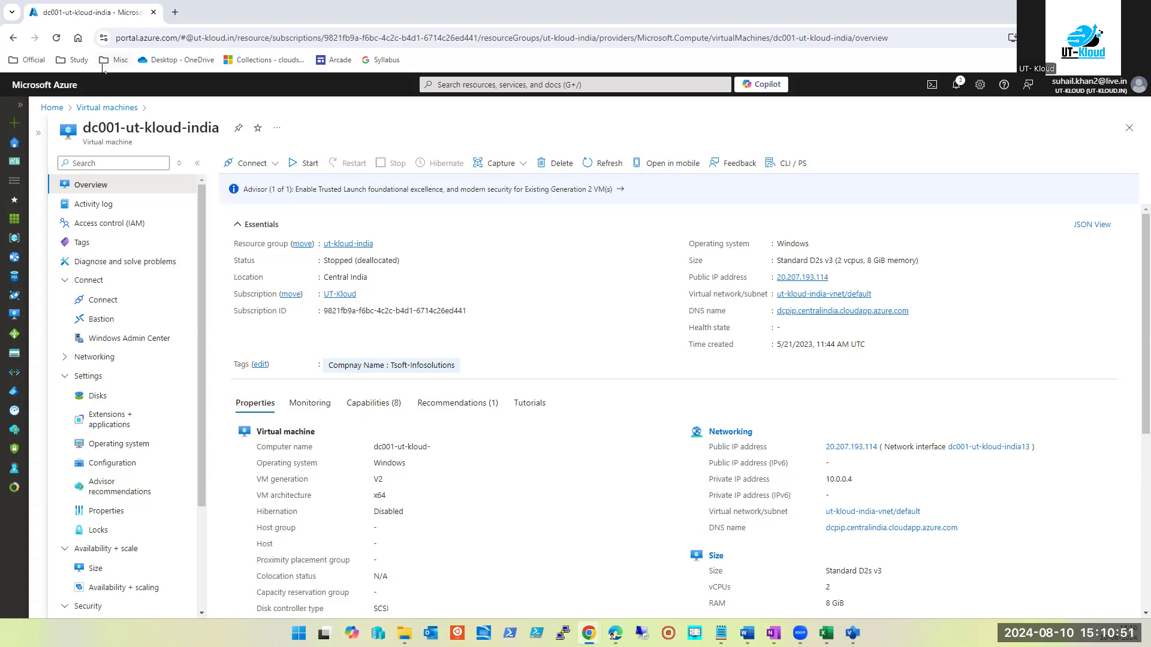
# Return to Virtual machines and start a new Azure virtual machine in UT-Kloud
pyautogui.click(658, 85)
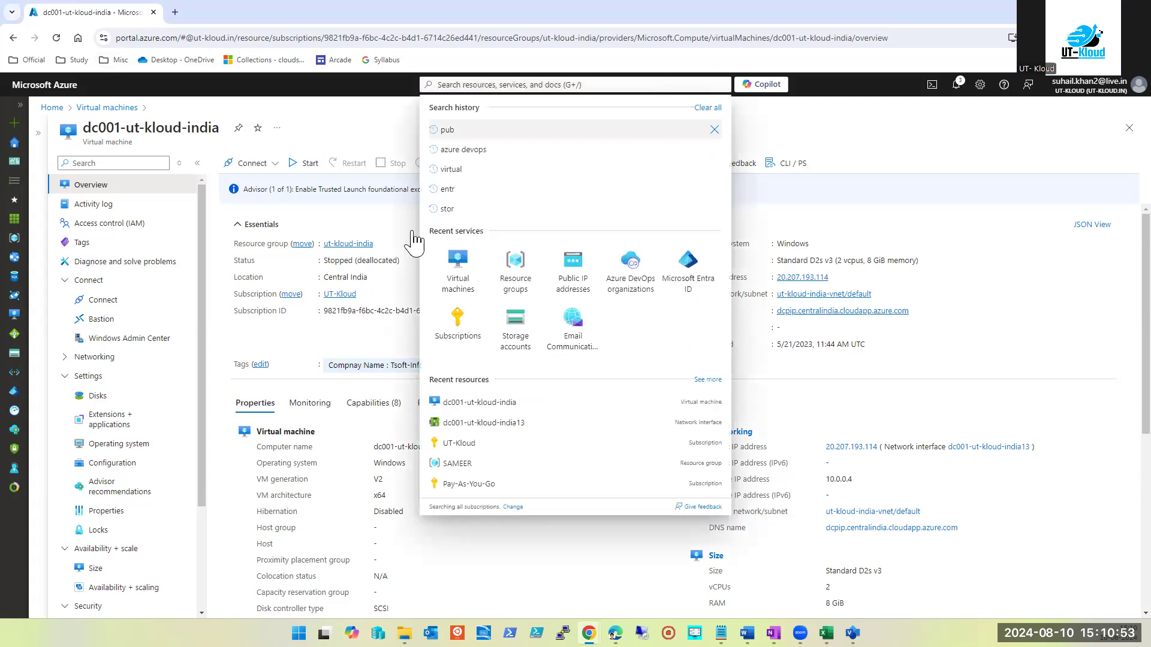
pyautogui.click(459, 269)
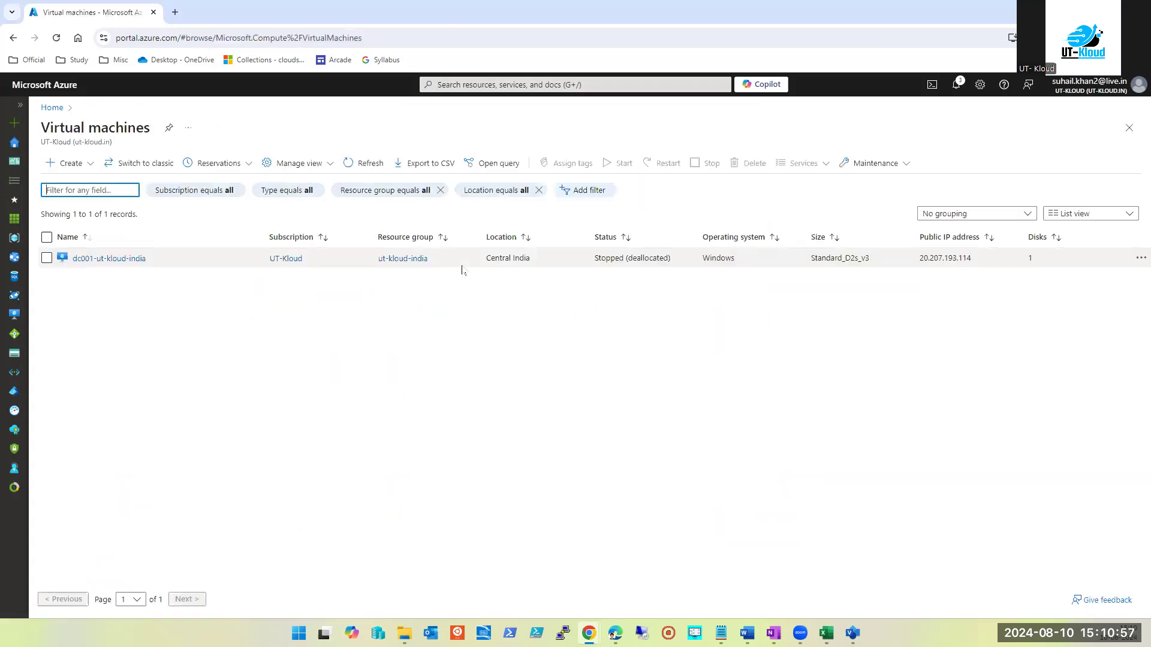
pyautogui.click(71, 165)
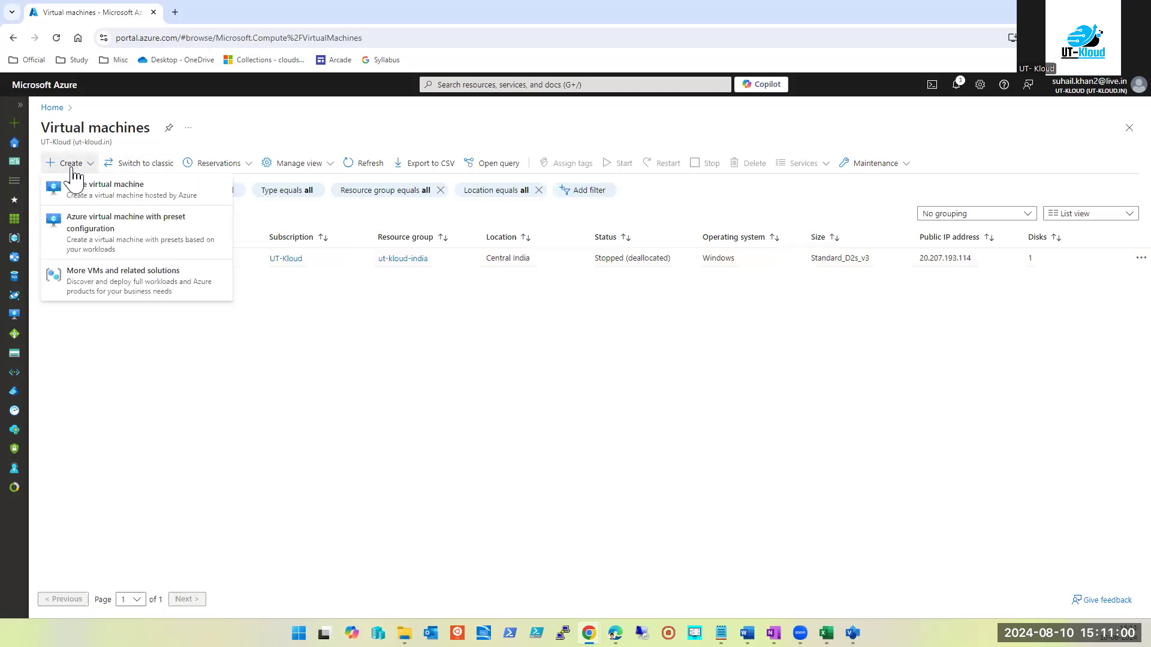
pyautogui.click(108, 198)
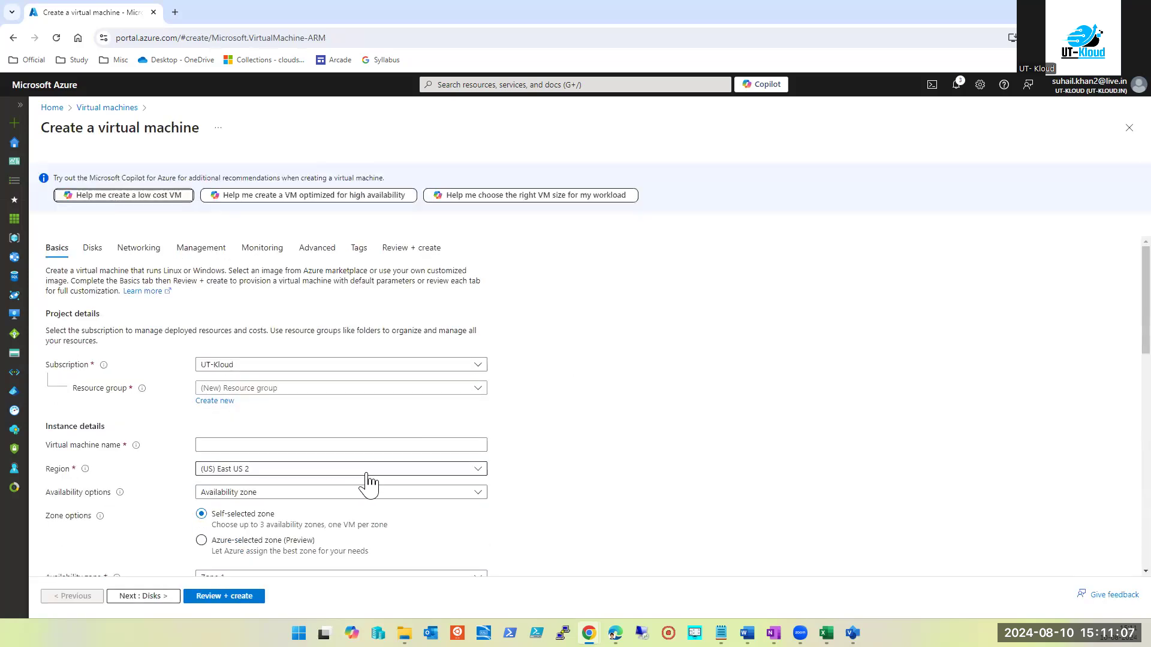
# Show all 715 East US 2 VM sizes, current size Standard_D2s_v3
pyautogui.scroll(-3, 366, 479)
pyautogui.scroll(-1, 367, 477)
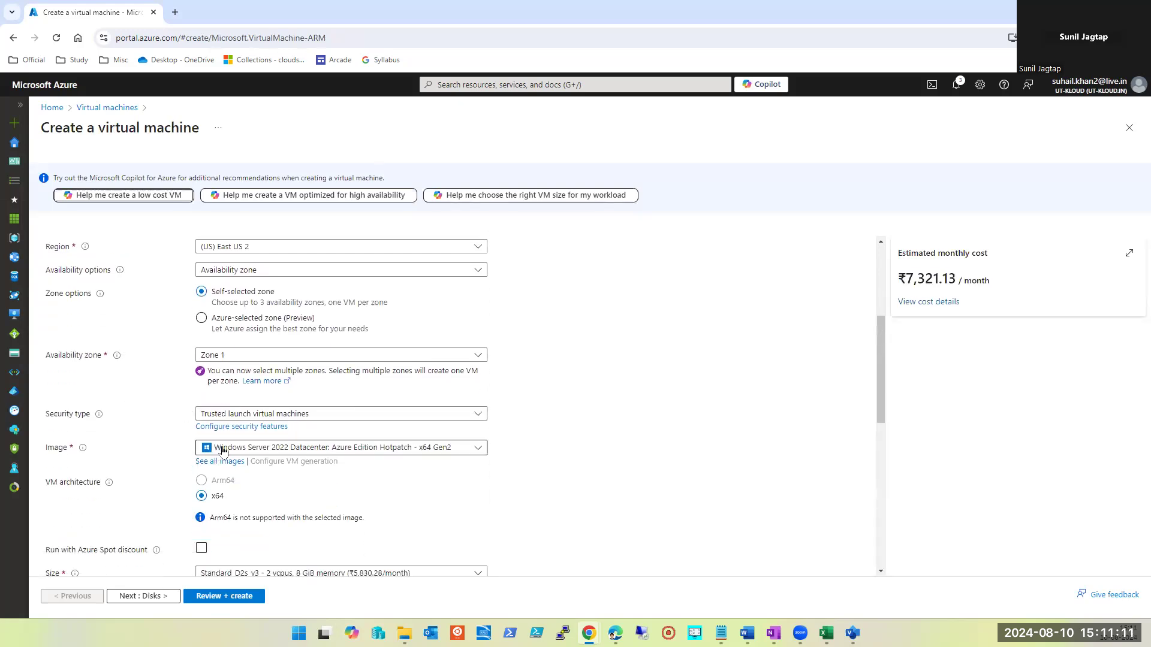
pyautogui.scroll(-1, 282, 440)
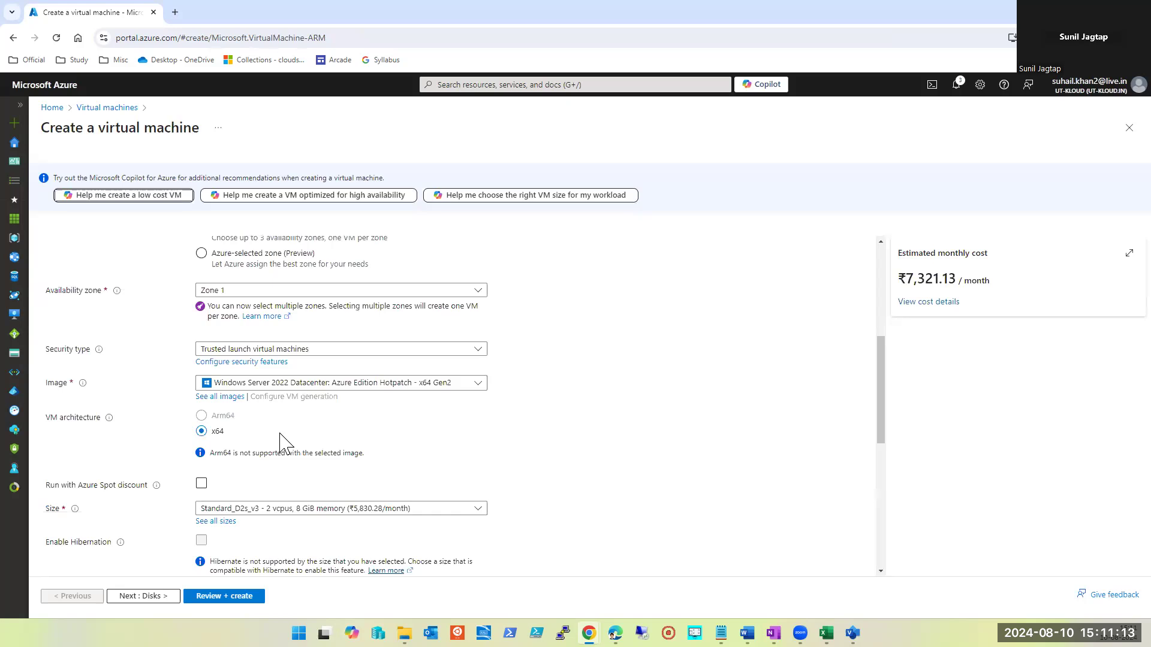
pyautogui.scroll(-2, 280, 444)
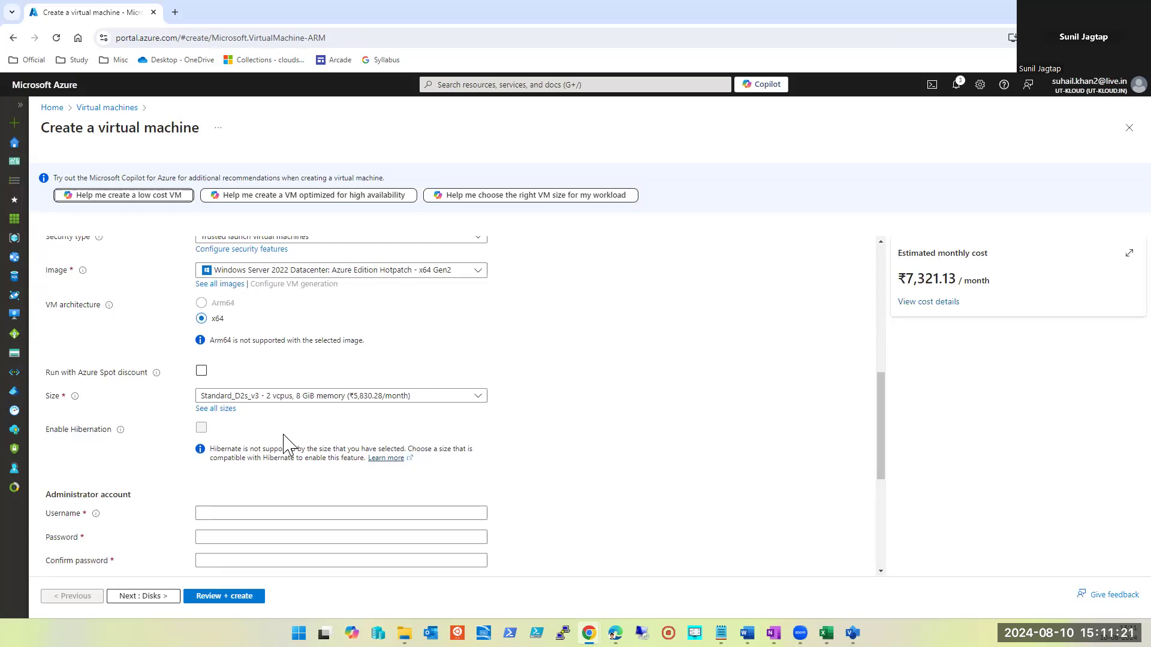
pyautogui.click(219, 410)
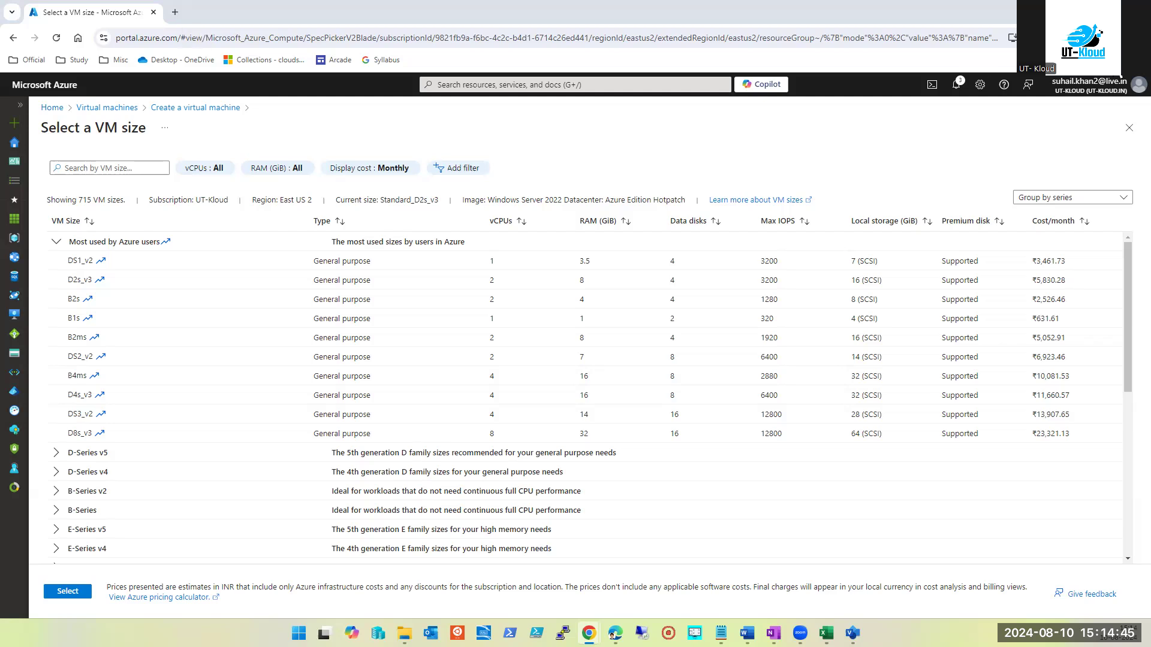
# Close the VM size, creation and VM list blades, then open Resource groups
pyautogui.click(1128, 129)
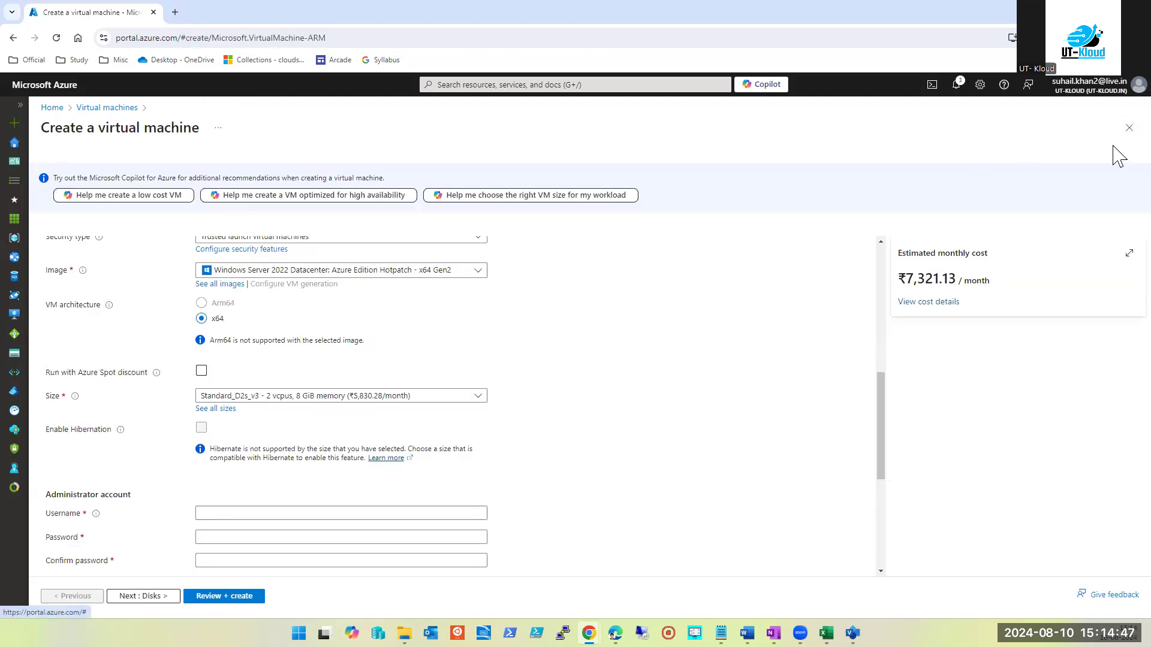
pyautogui.click(1128, 128)
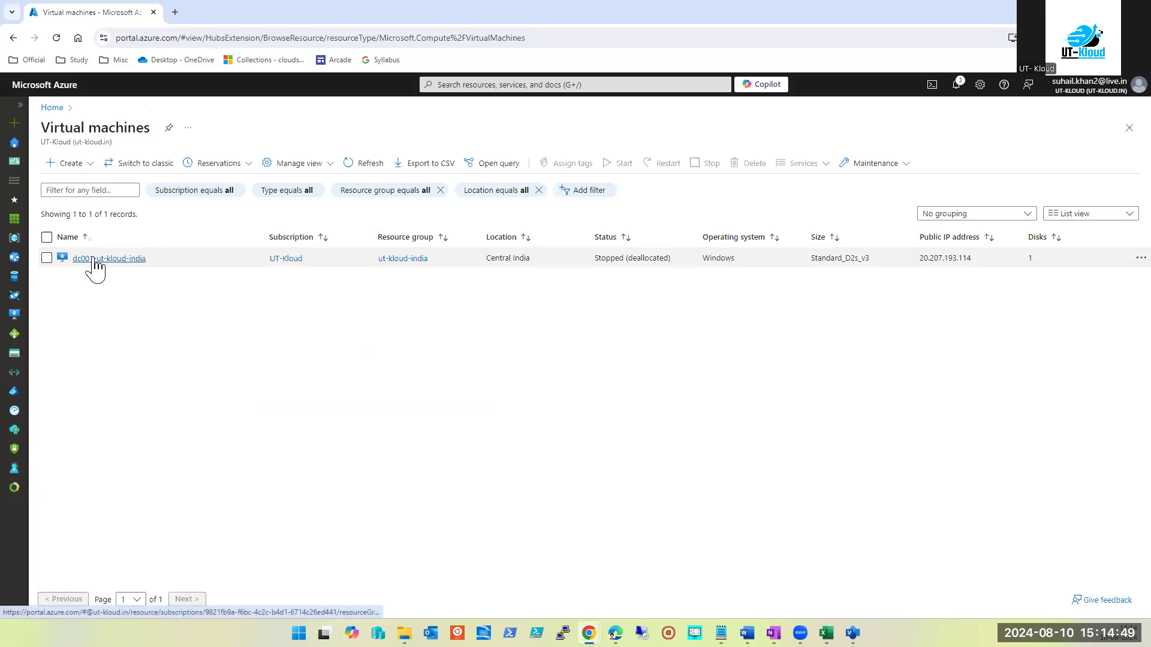
pyautogui.click(1129, 127)
pyautogui.click(420, 178)
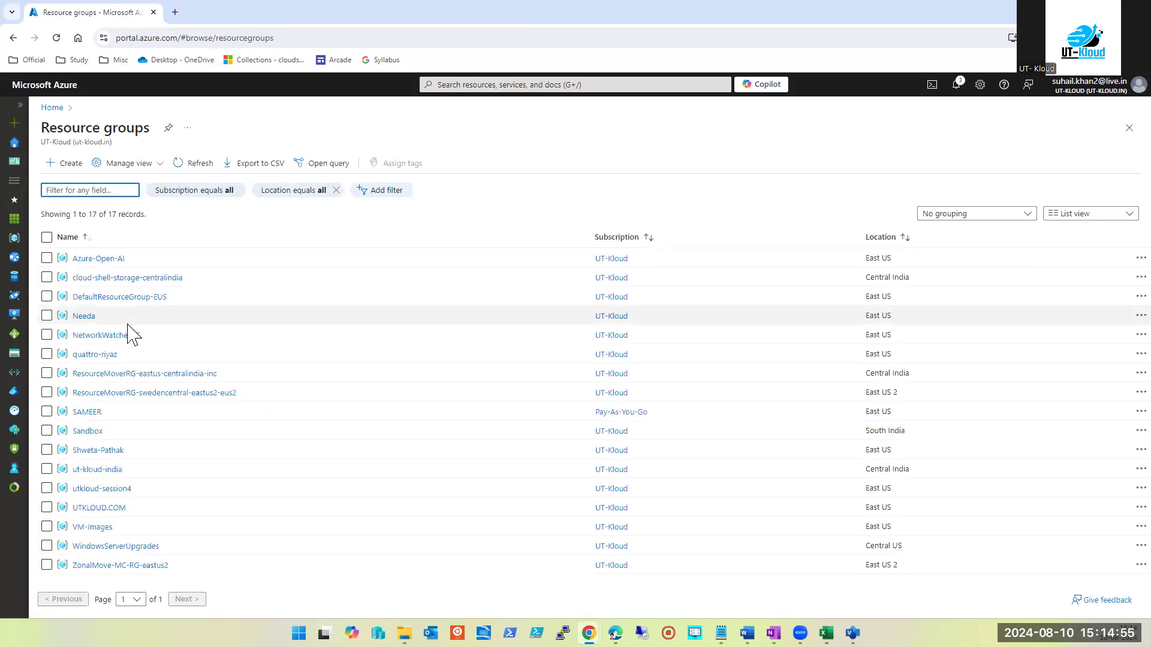
# Open quattro-riyaz and view its Locks, showing the AzureBackupProtectionLock delete lock
pyautogui.click(94, 356)
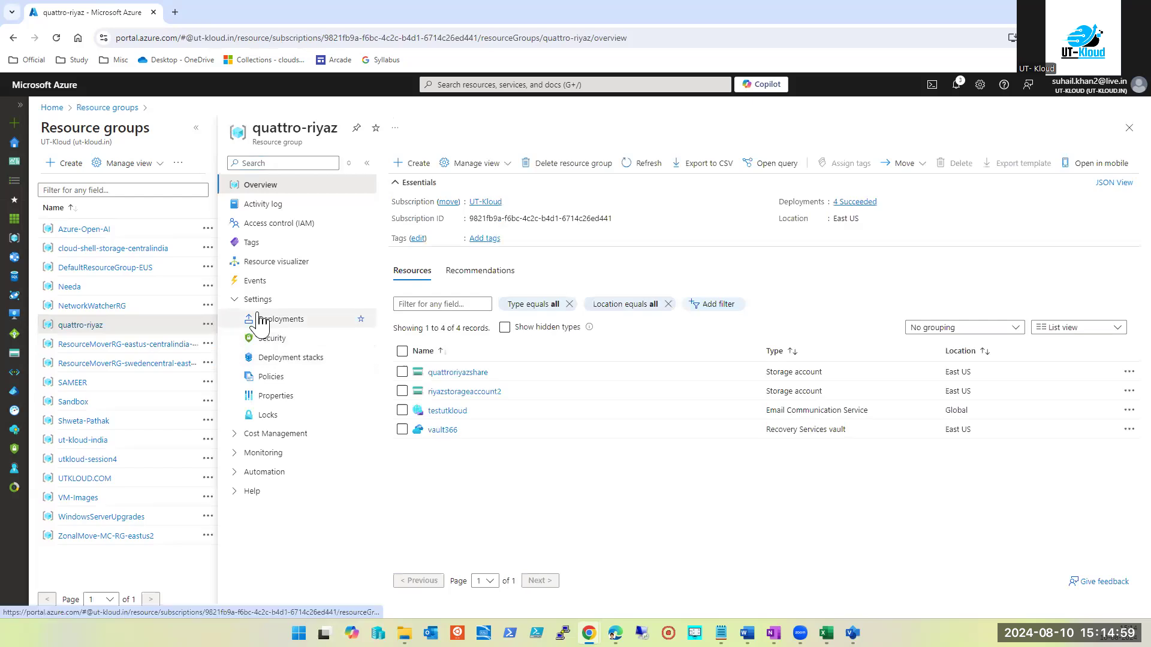
pyautogui.click(270, 415)
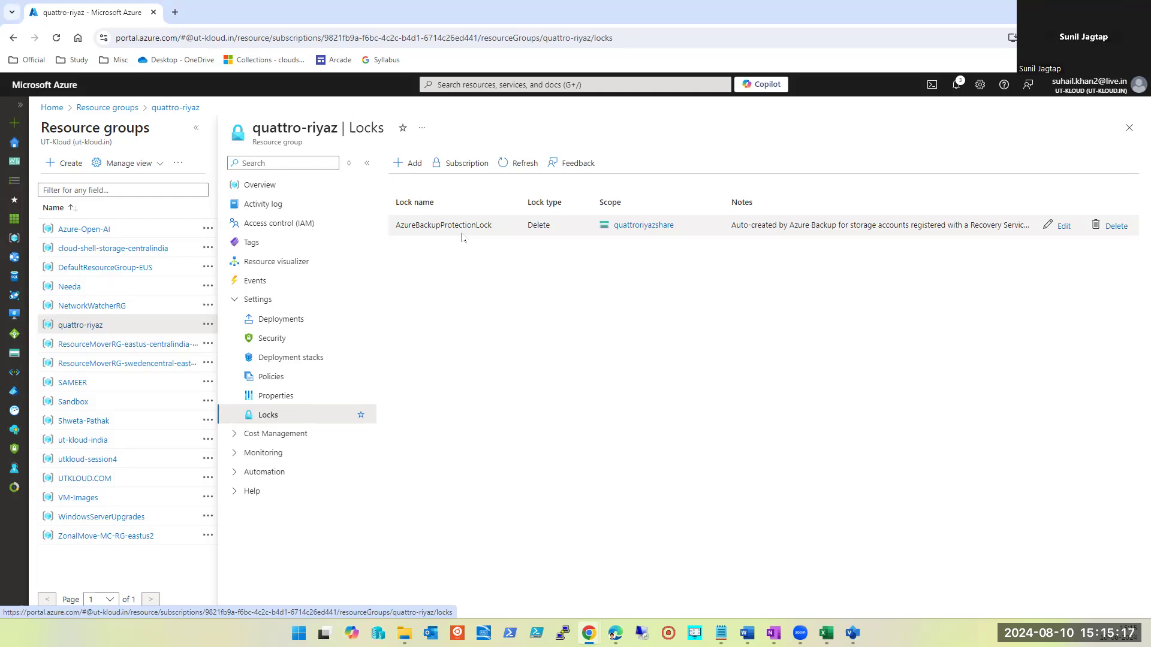
pyautogui.click(399, 168)
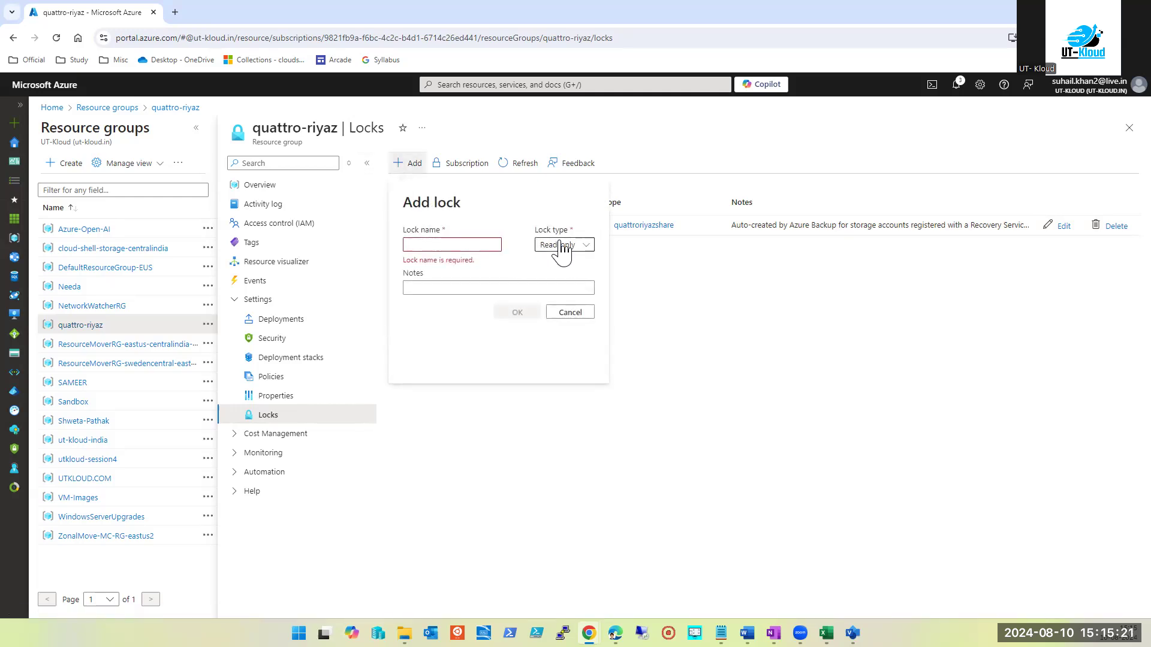
pyautogui.click(480, 247)
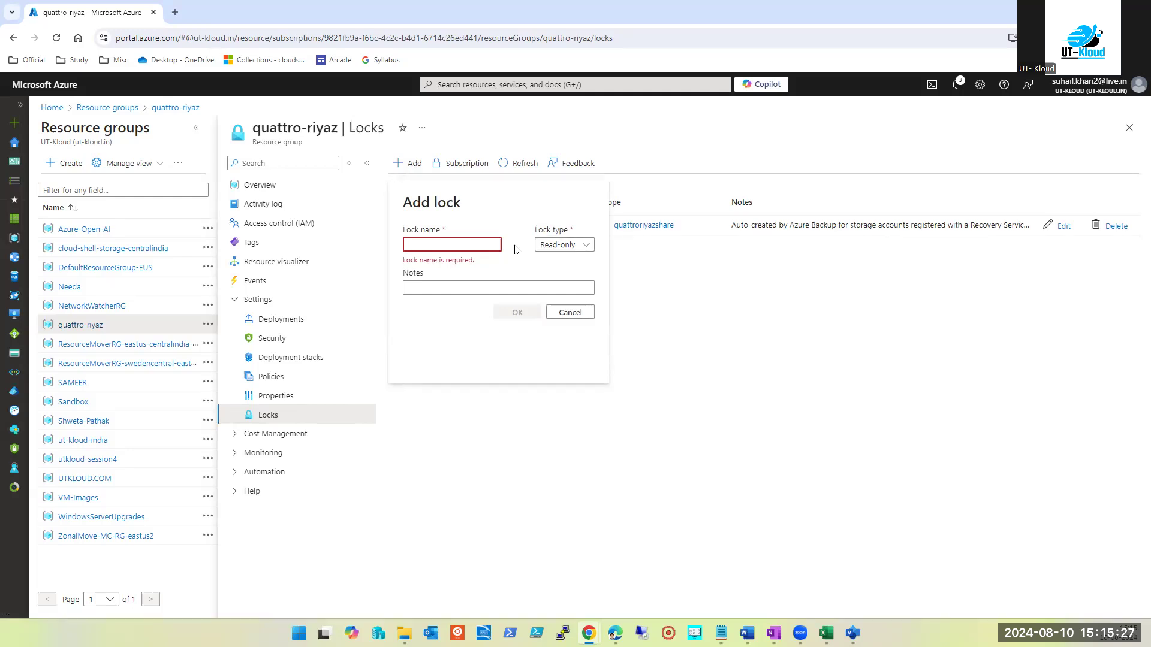
pyautogui.click(584, 316)
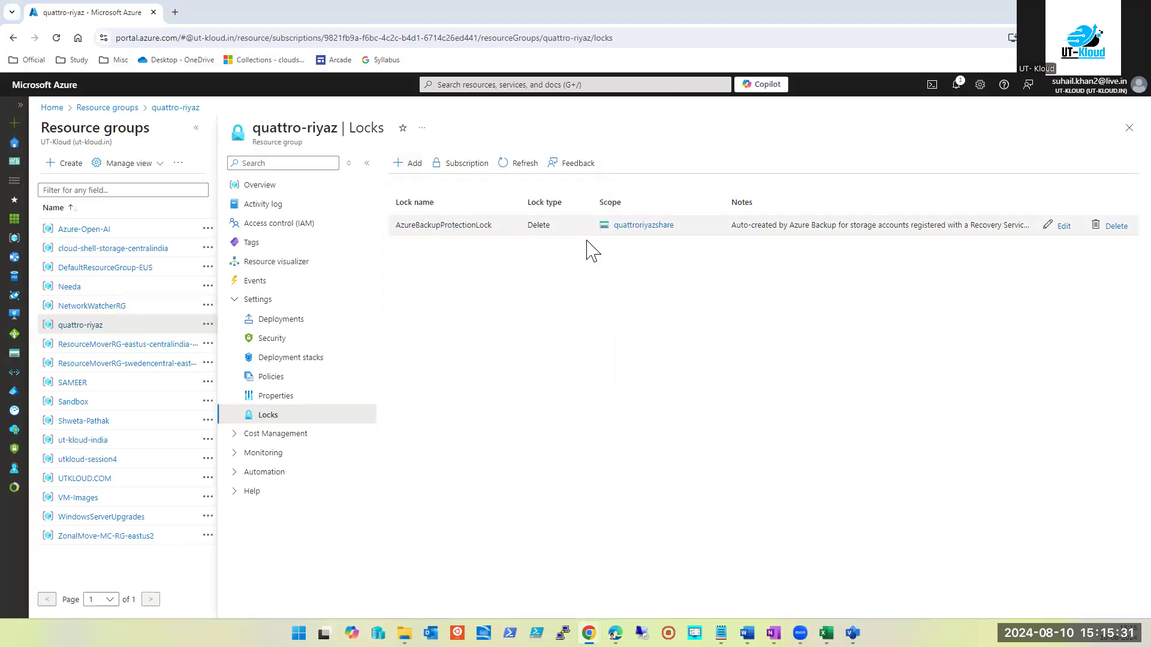
# Reopen quattro-riyaz and choose Access control (IAM) > Add role assignment
pyautogui.click(1122, 134)
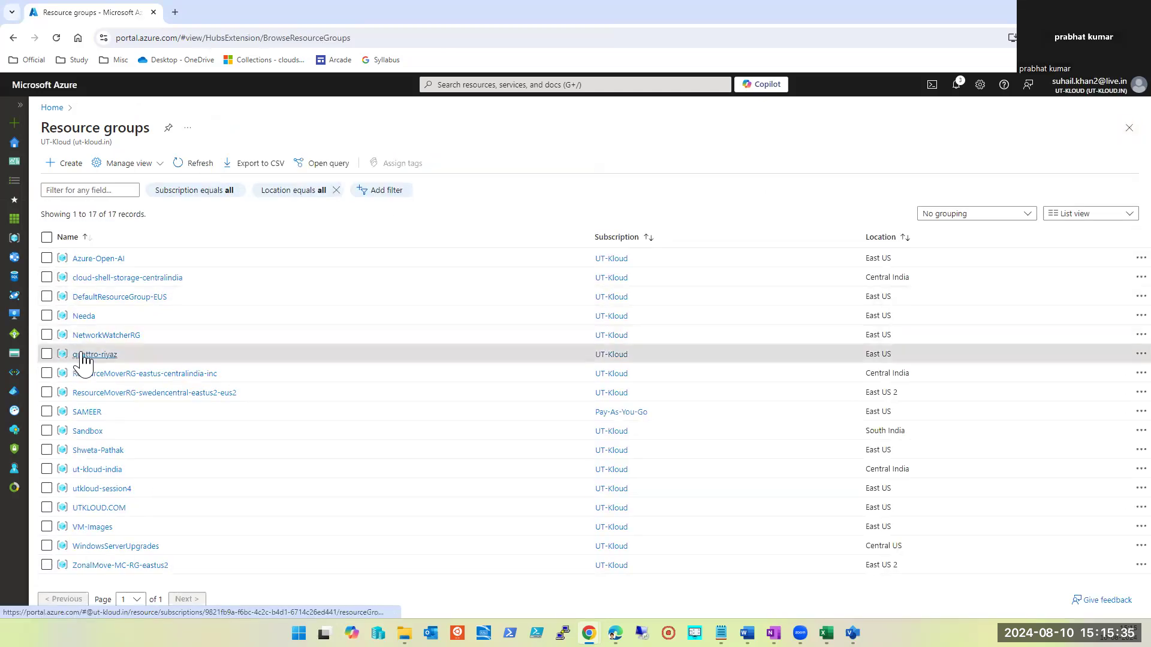
pyautogui.click(84, 358)
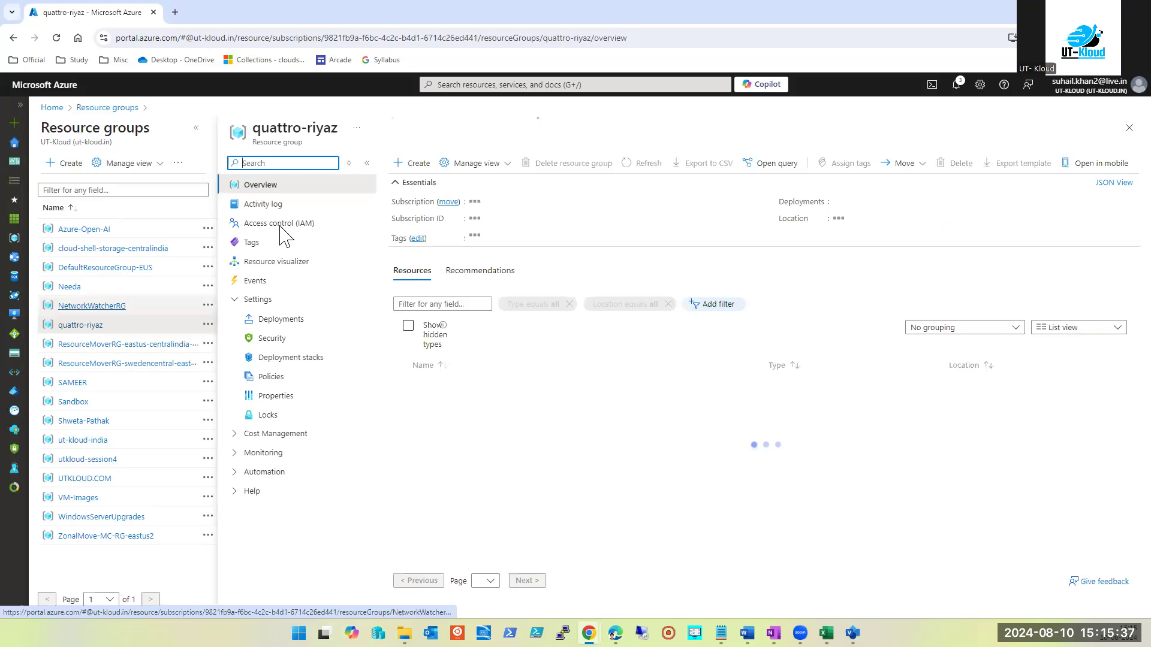
pyautogui.click(281, 225)
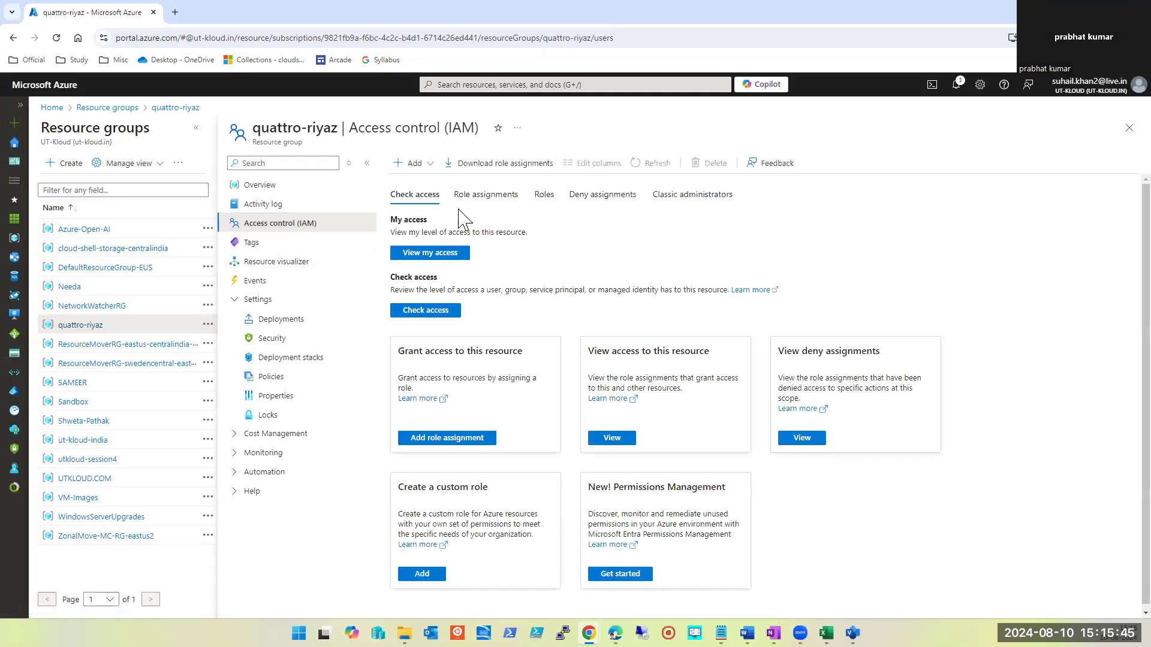
pyautogui.click(408, 164)
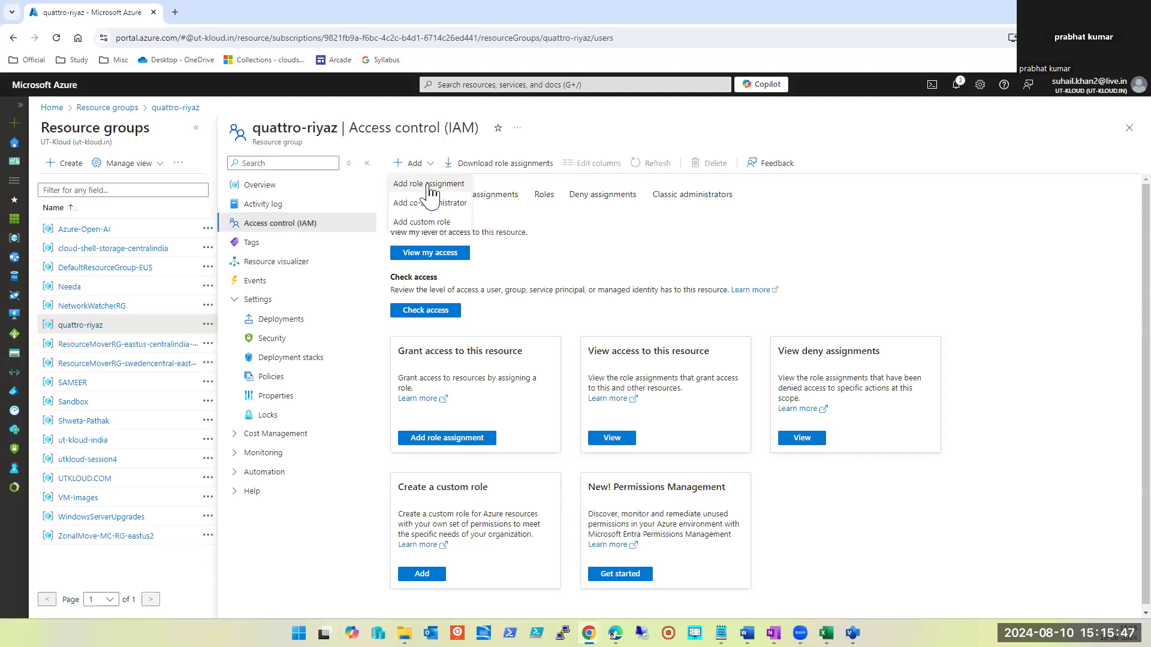
pyautogui.click(429, 185)
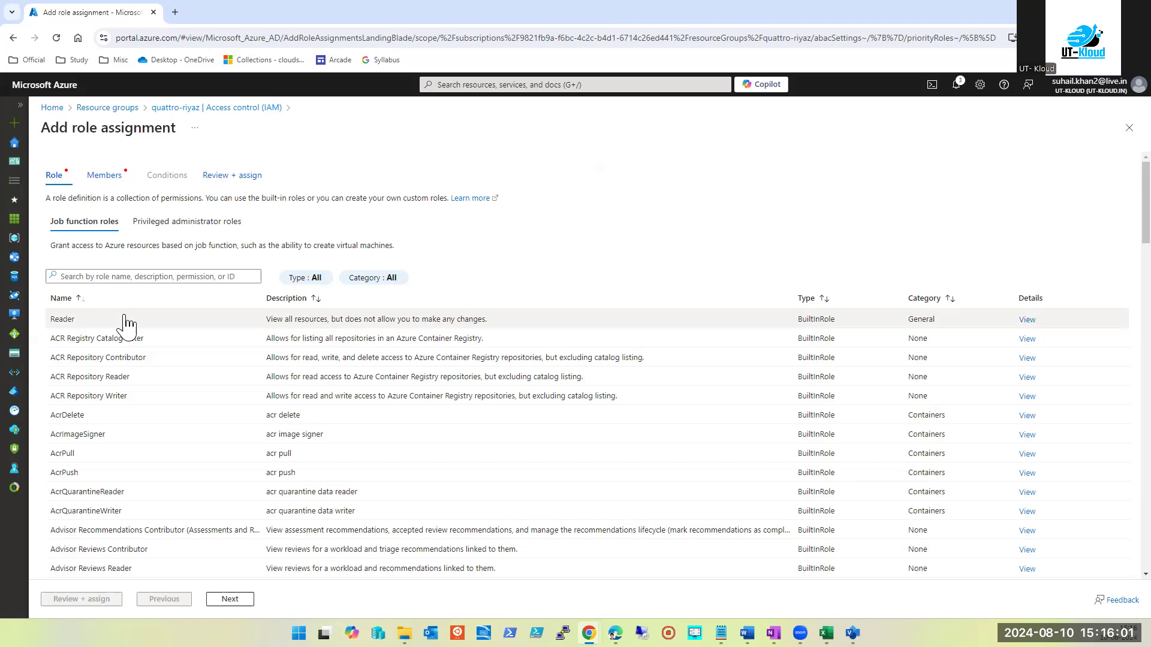
# Filter the roles by 'lock' to seven matches, then switch to the Batch July 2024 workbook
pyautogui.click(137, 277)
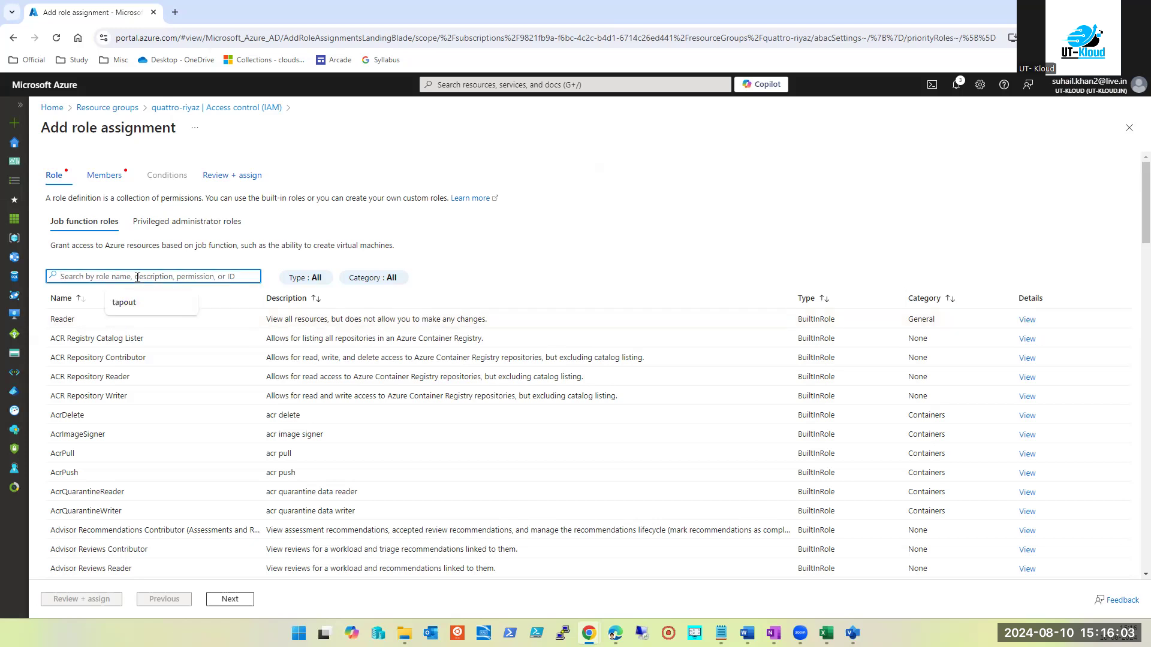
pyautogui.write('lock')
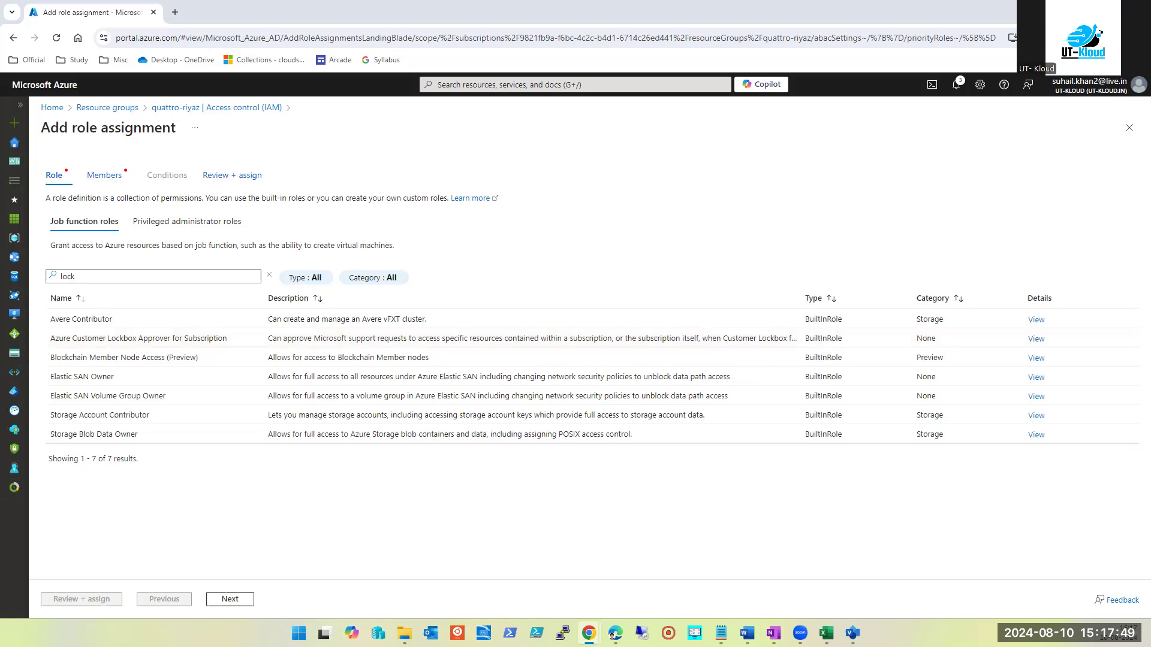
pyautogui.hotkey('alt', 'Tab')
pyautogui.hotkey('alt', 'Tab')
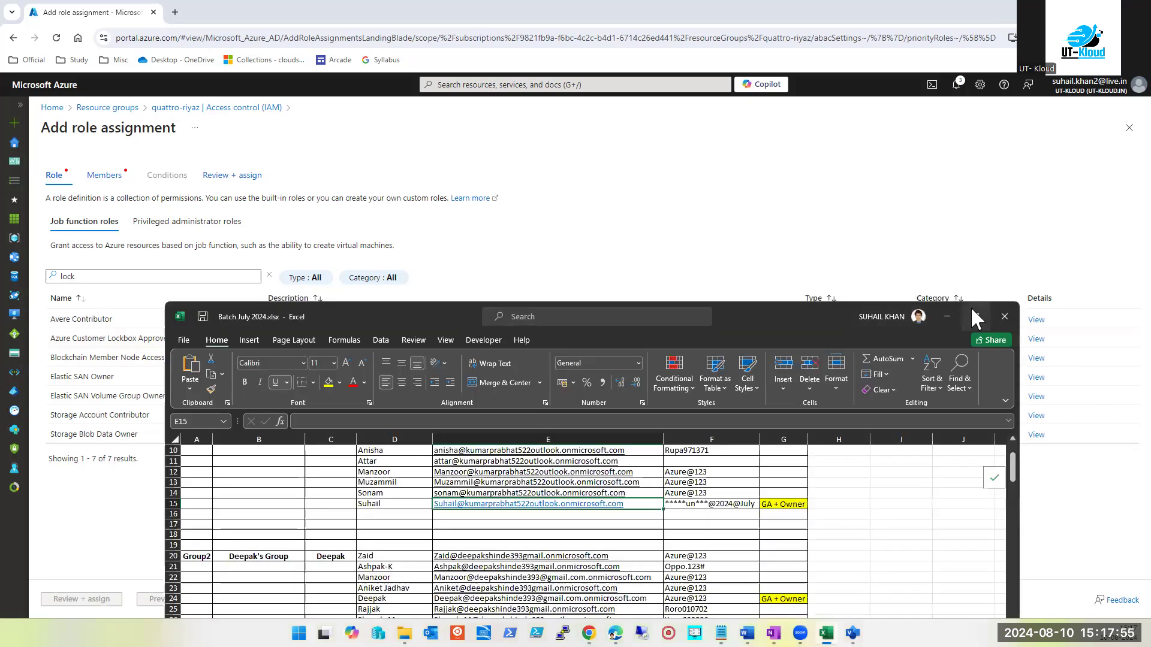
# Maximise the Batch July 2024 workbook and open cell D25 for editing, leaving it unchanged
pyautogui.click(967, 316)
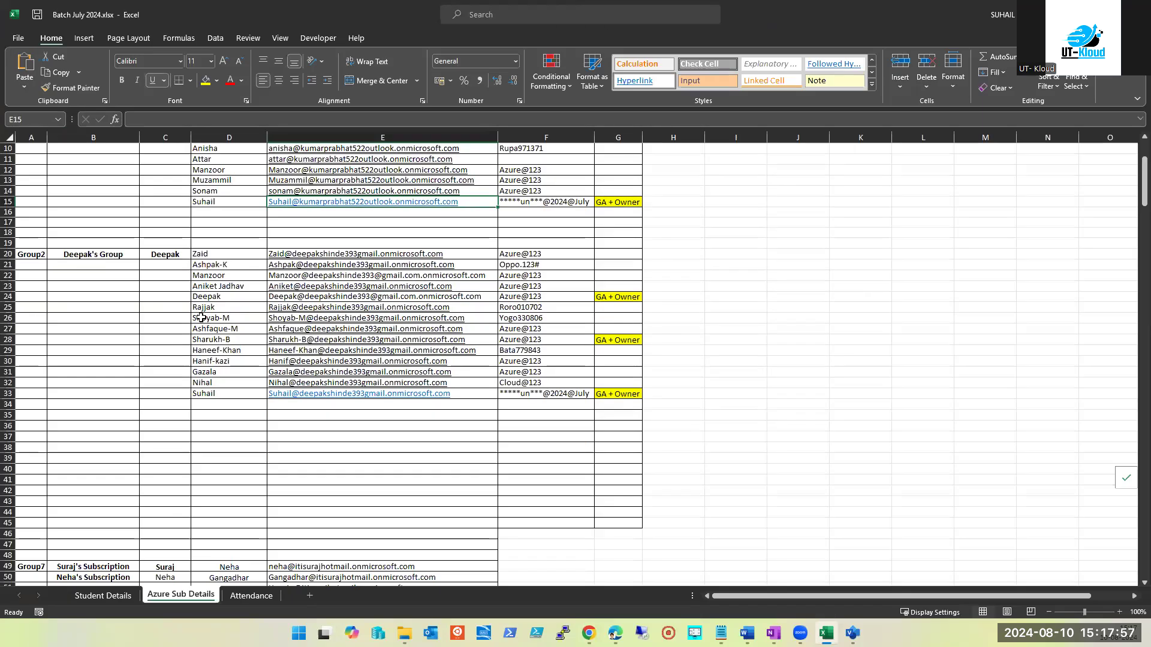
pyautogui.click(222, 306)
pyautogui.doubleClick(222, 307)
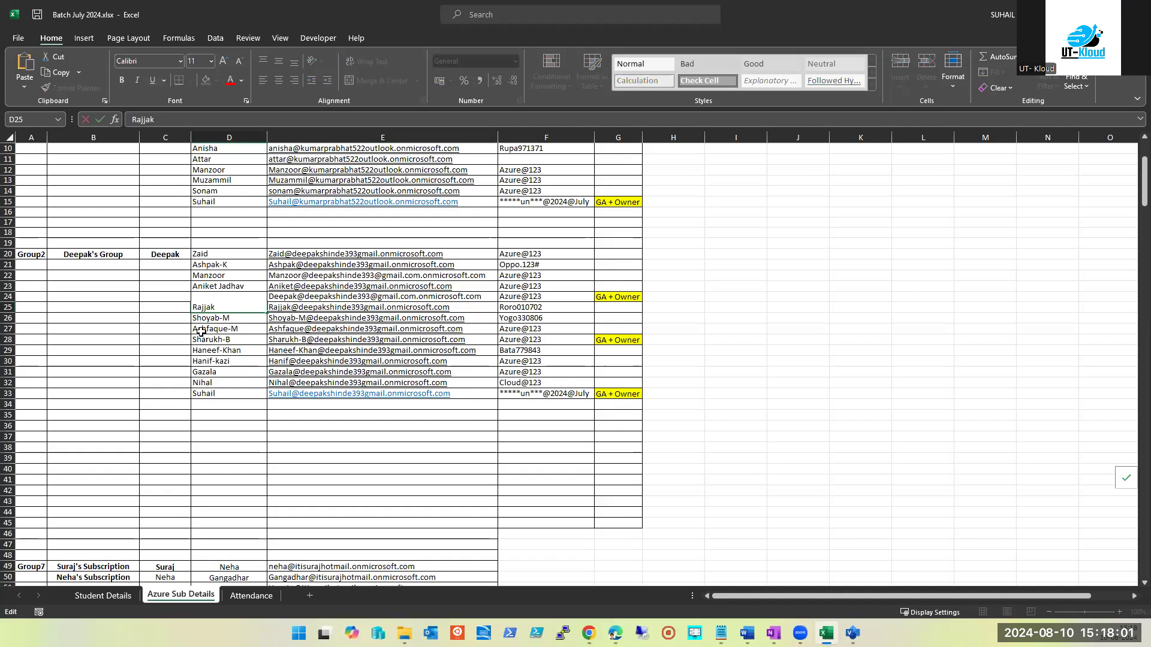
pyautogui.press('Escape')
pyautogui.hotkey('ctrl', 'z')
pyautogui.press('Right')
pyautogui.press('Right')
pyautogui.press('Right')
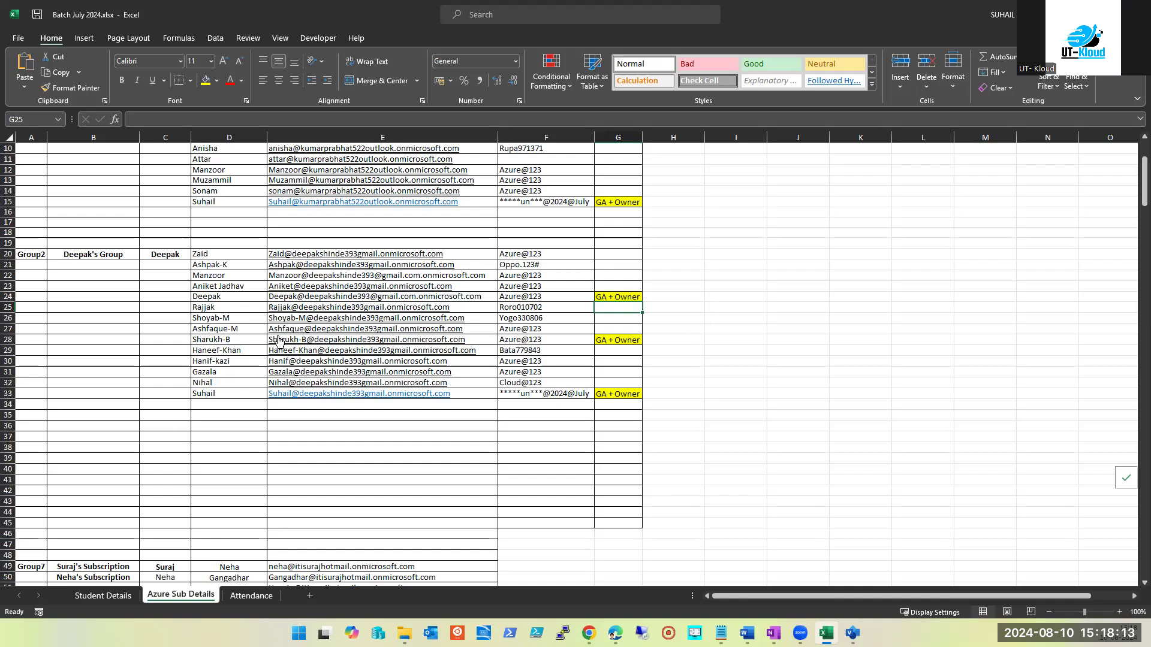
# Enter an account name in cell H24, undo it, and minimise the workbook
pyautogui.click(689, 299)
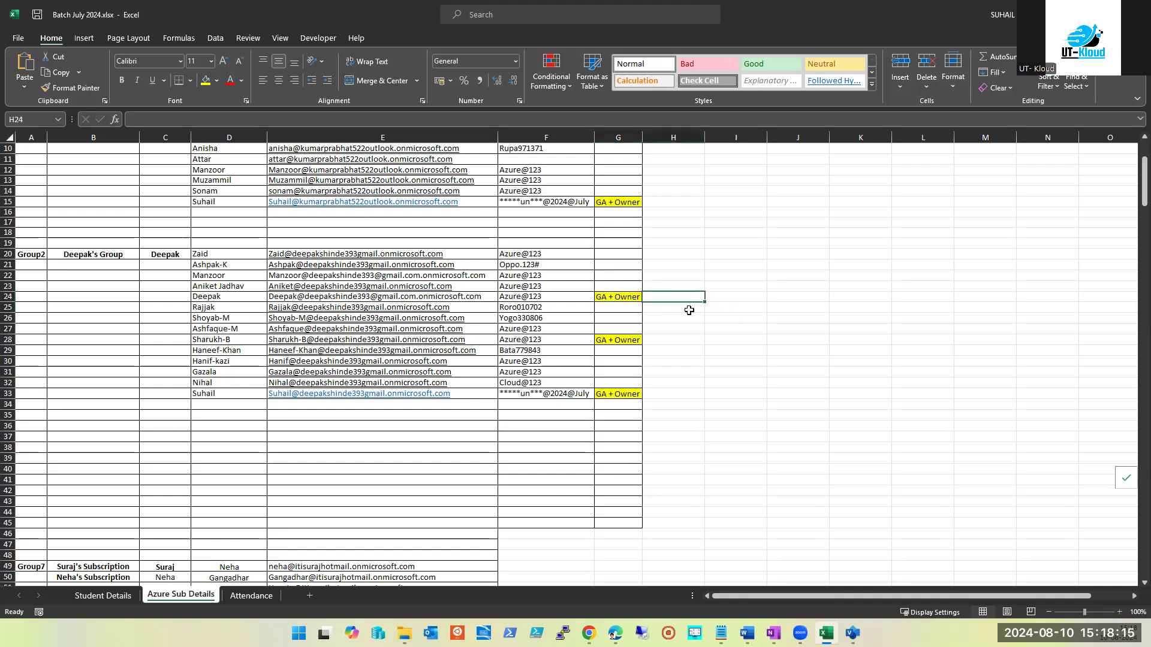
pyautogui.write('Rajjak-1')
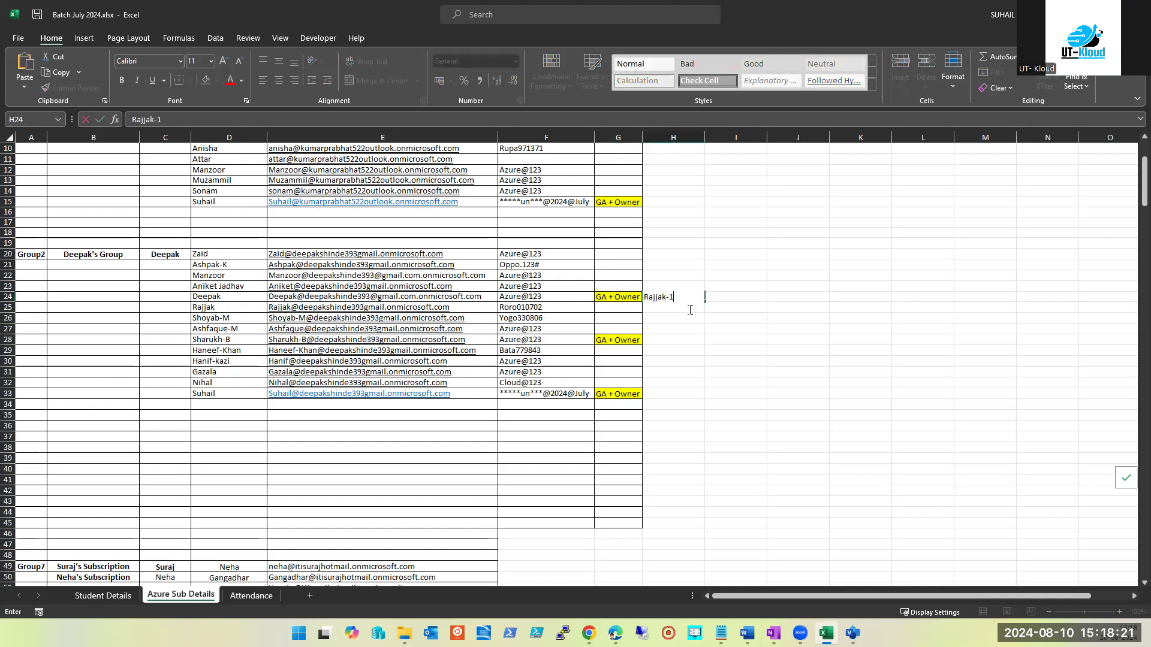
pyautogui.press('Tab')
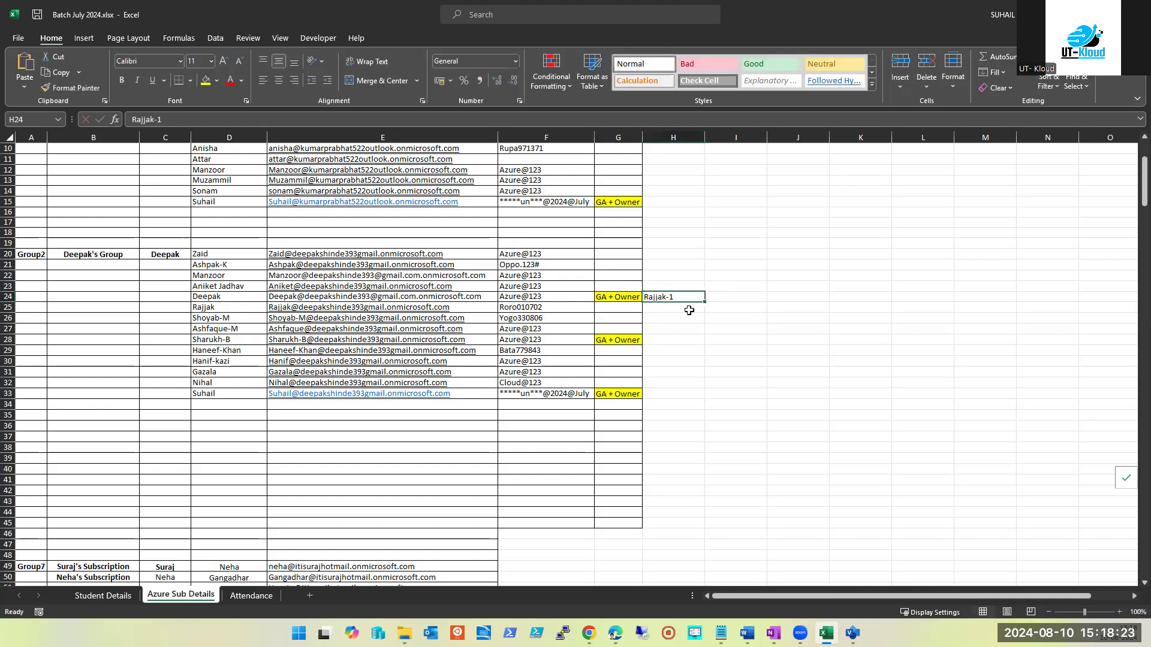
pyautogui.hotkey('ctrl', 'z')
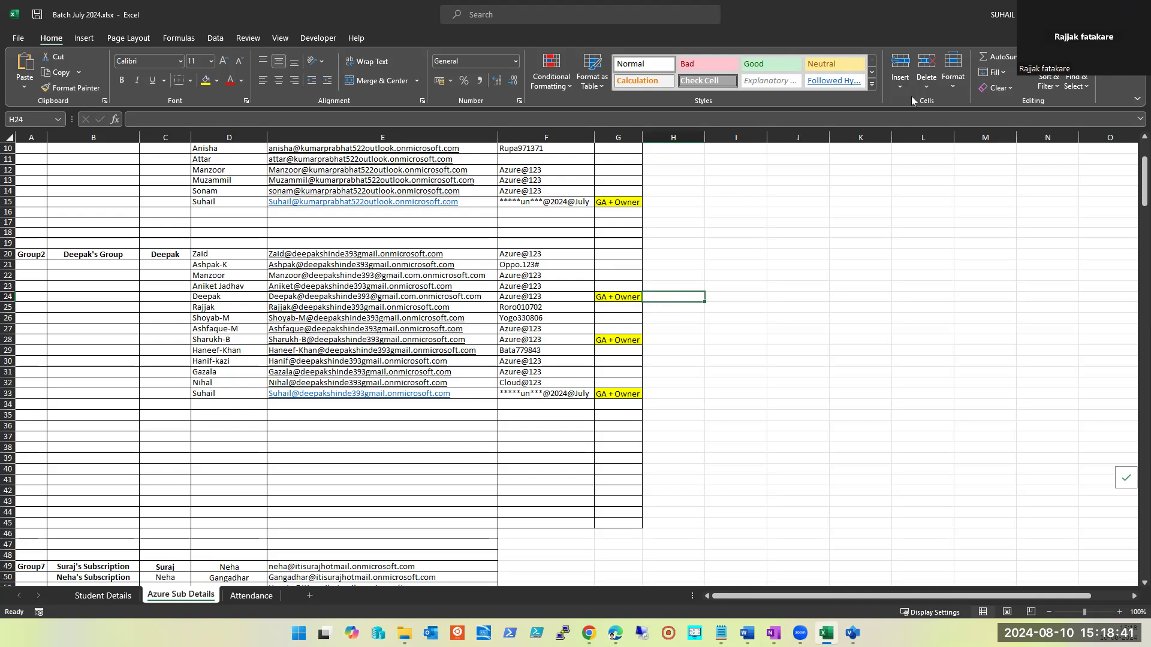
pyautogui.press('super+Down')
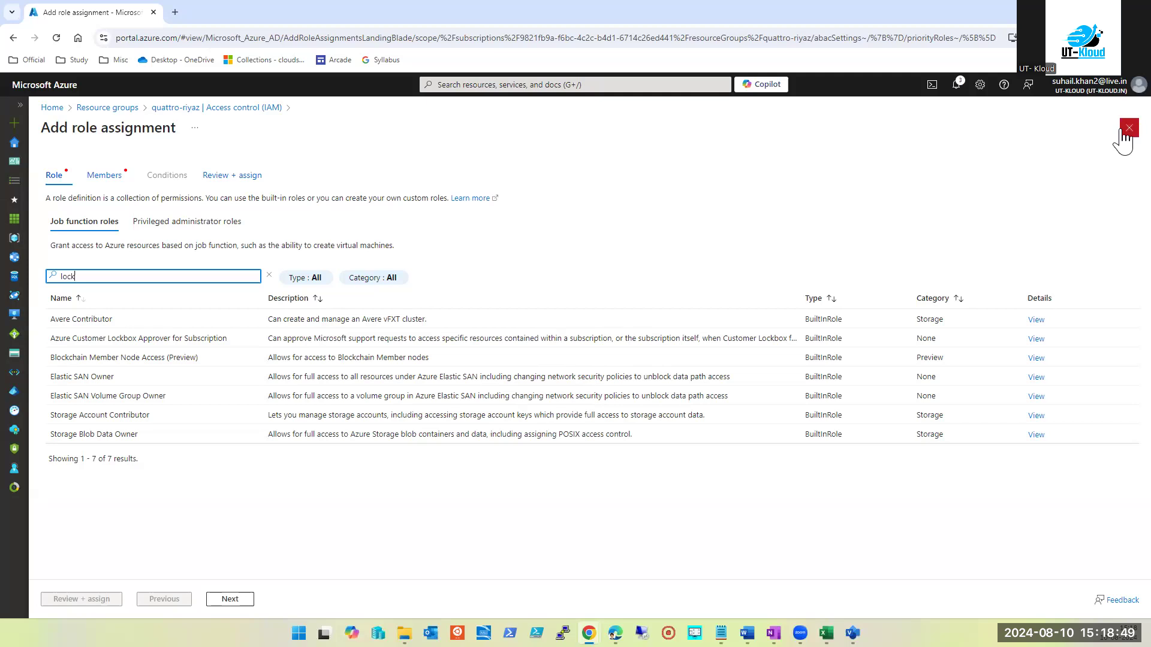
# Close the role assignment page and open dc001-ut-kloud-india from the Virtual machines list
pyautogui.click(299, 633)
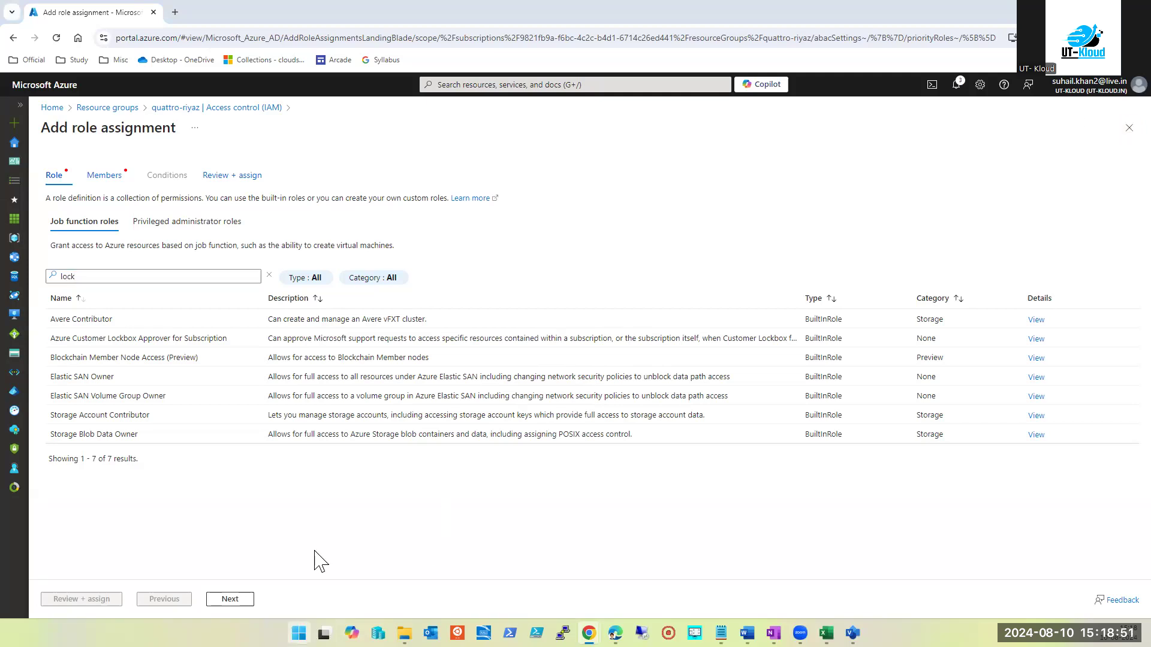
pyautogui.click(1128, 128)
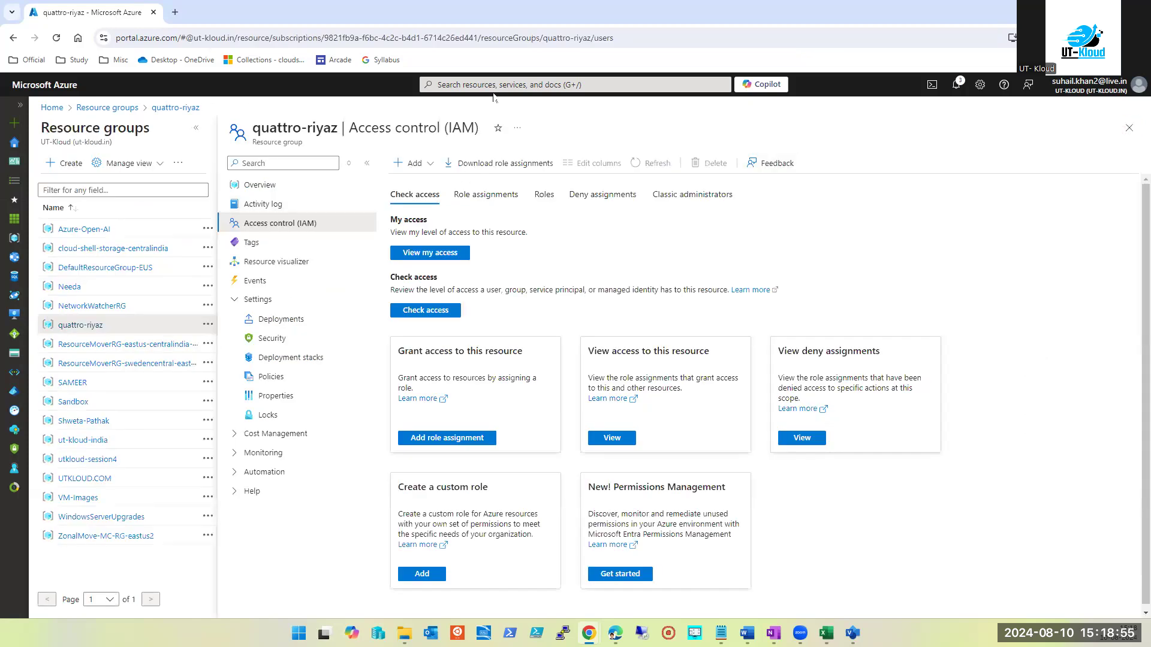
pyautogui.click(497, 87)
pyautogui.click(515, 282)
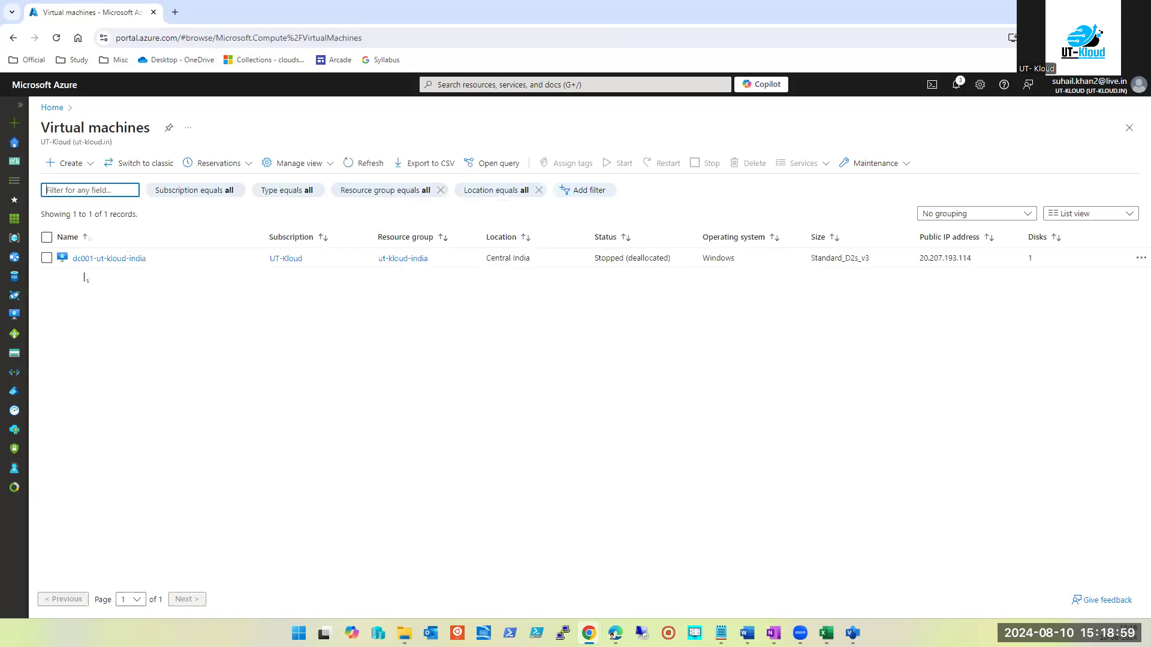
pyautogui.click(88, 259)
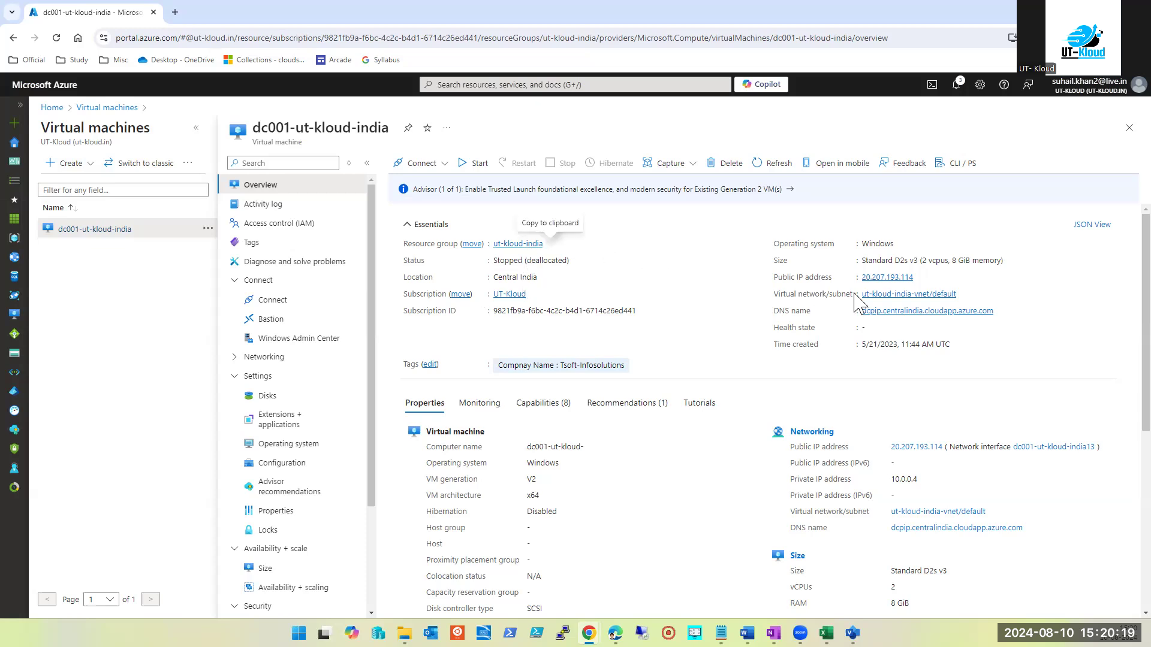
pyautogui.tripleClick(923, 256)
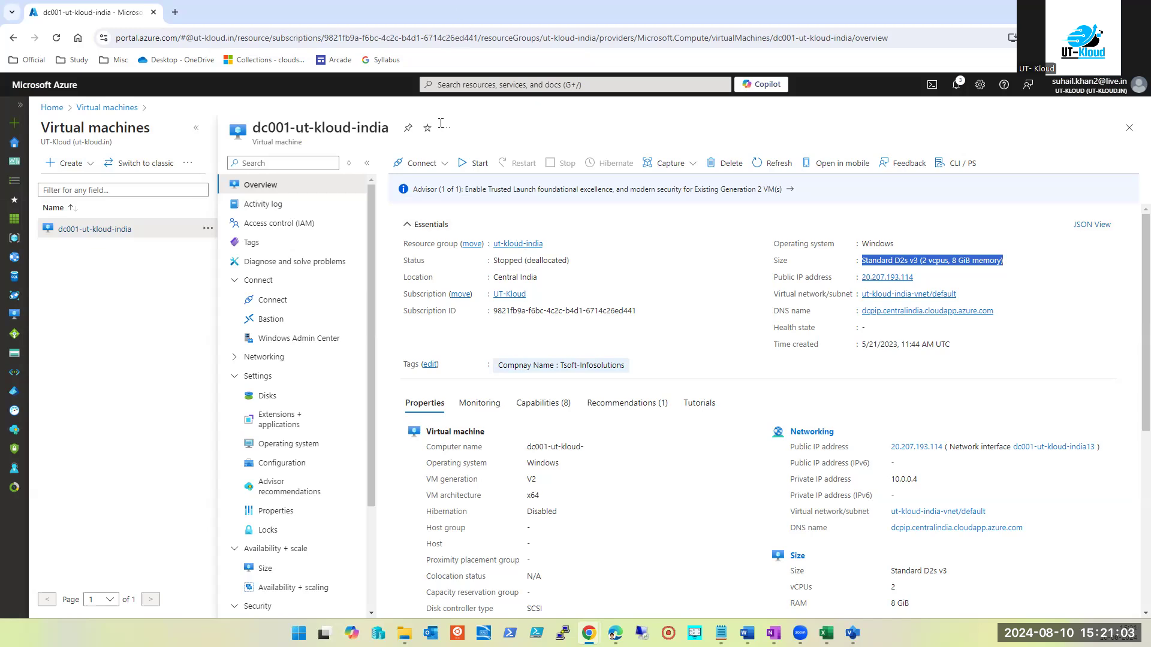
pyautogui.click(1025, 266)
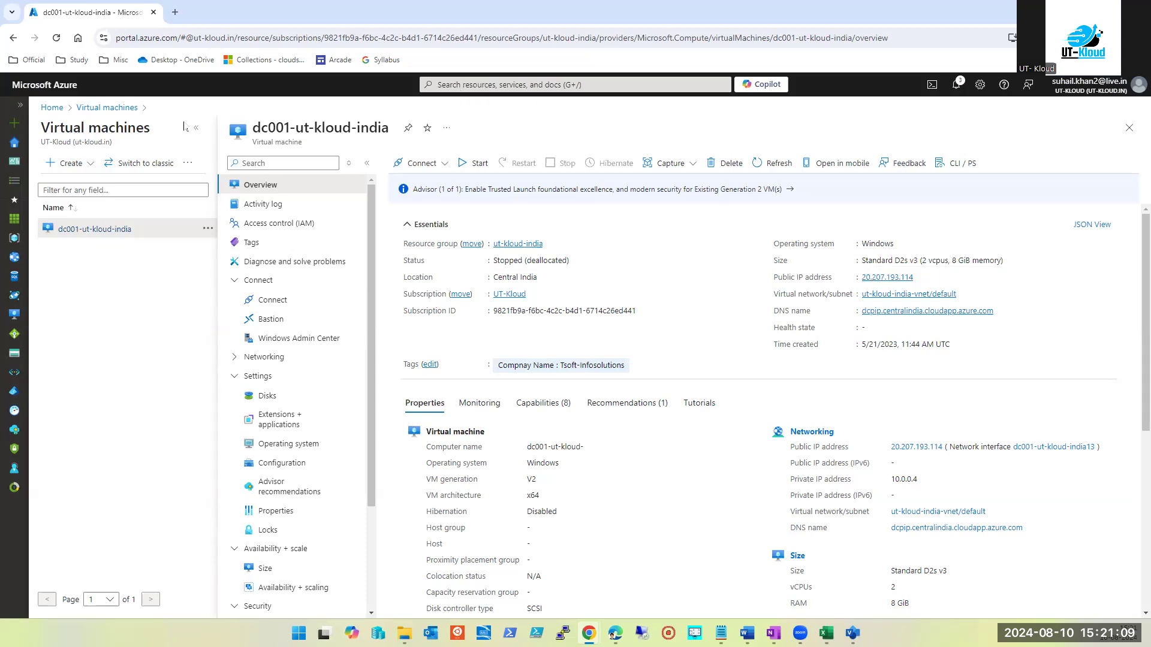
pyautogui.moveTo(855, 258); pyautogui.dragTo(1002, 261)
pyautogui.click(1046, 304)
pyautogui.click(579, 84)
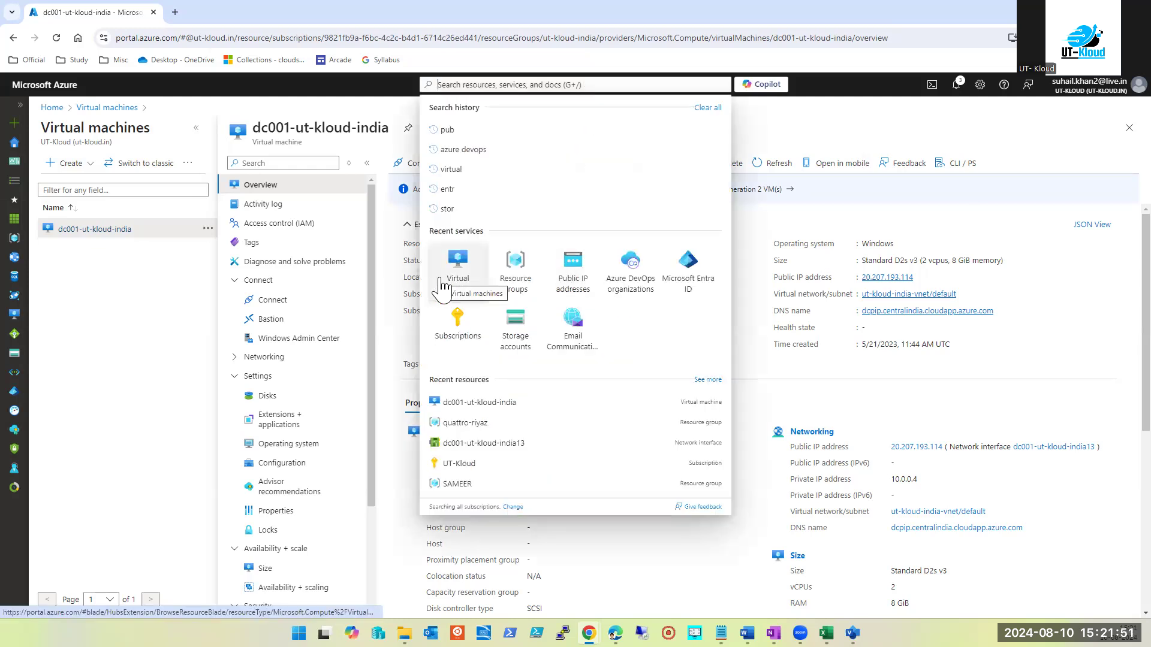
pyautogui.click(108, 365)
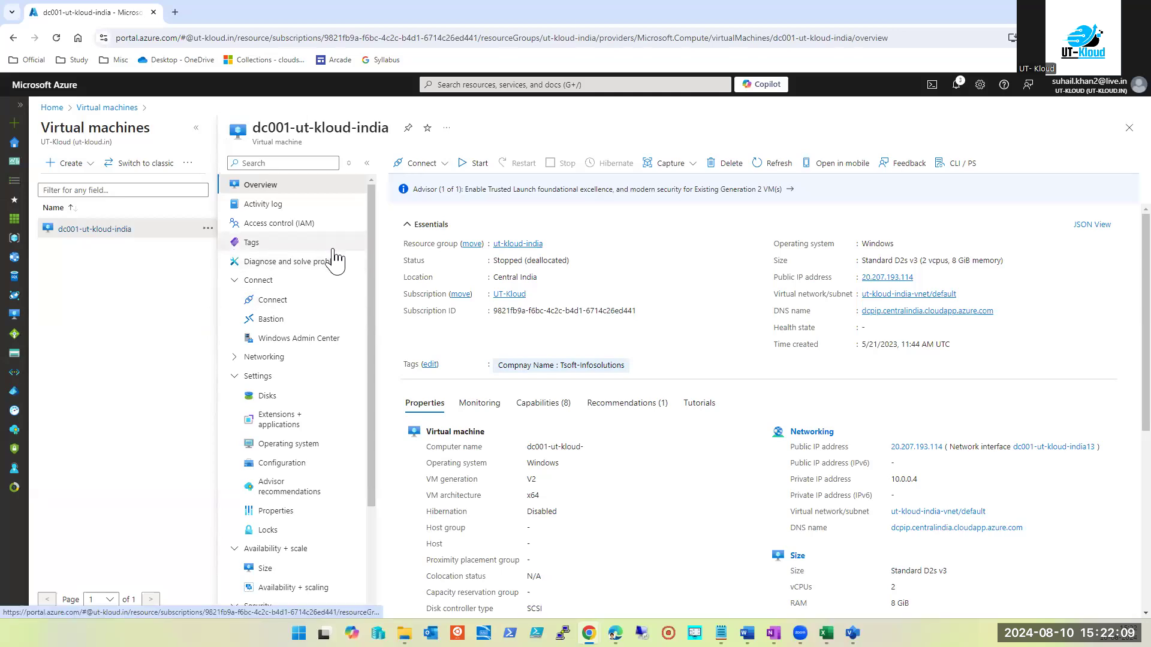
pyautogui.moveTo(825, 633)
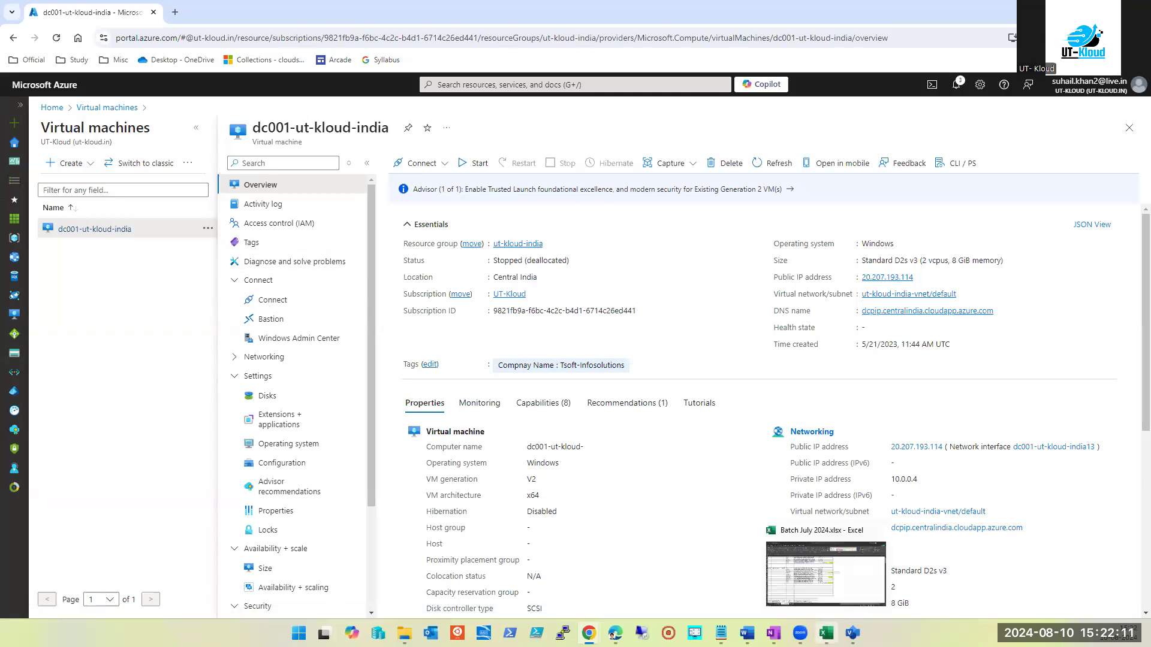
# Show Batch July 2024 with row 25 of Azure Sub Details selected, then return to the portal
pyautogui.click(830, 594)
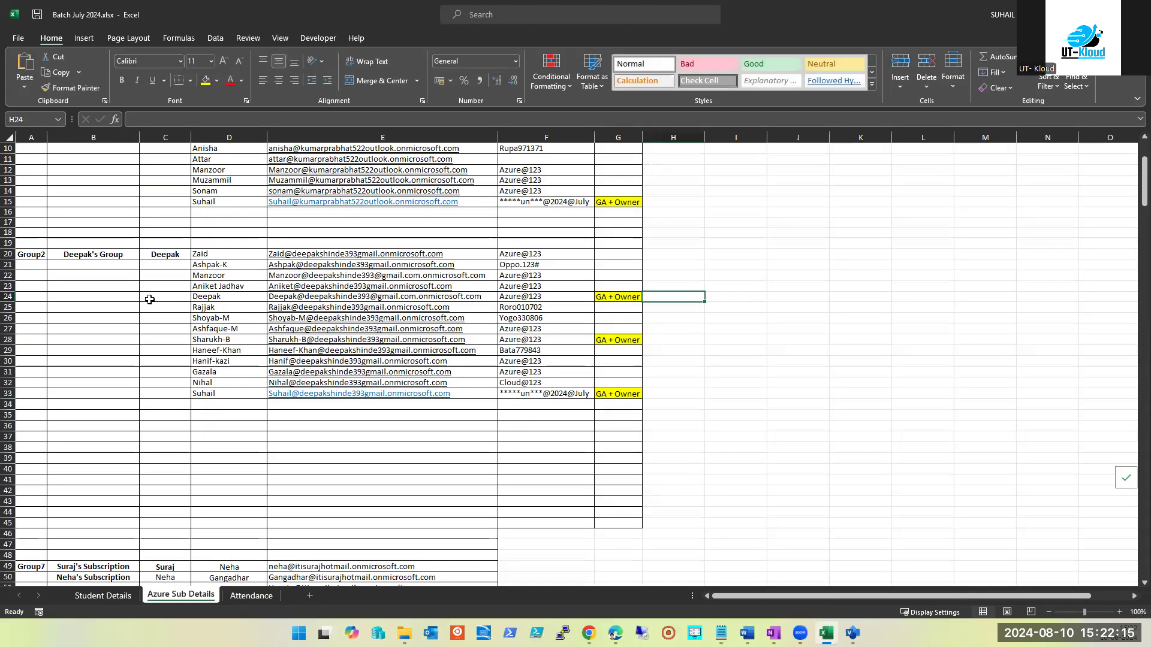
pyautogui.click(8, 307)
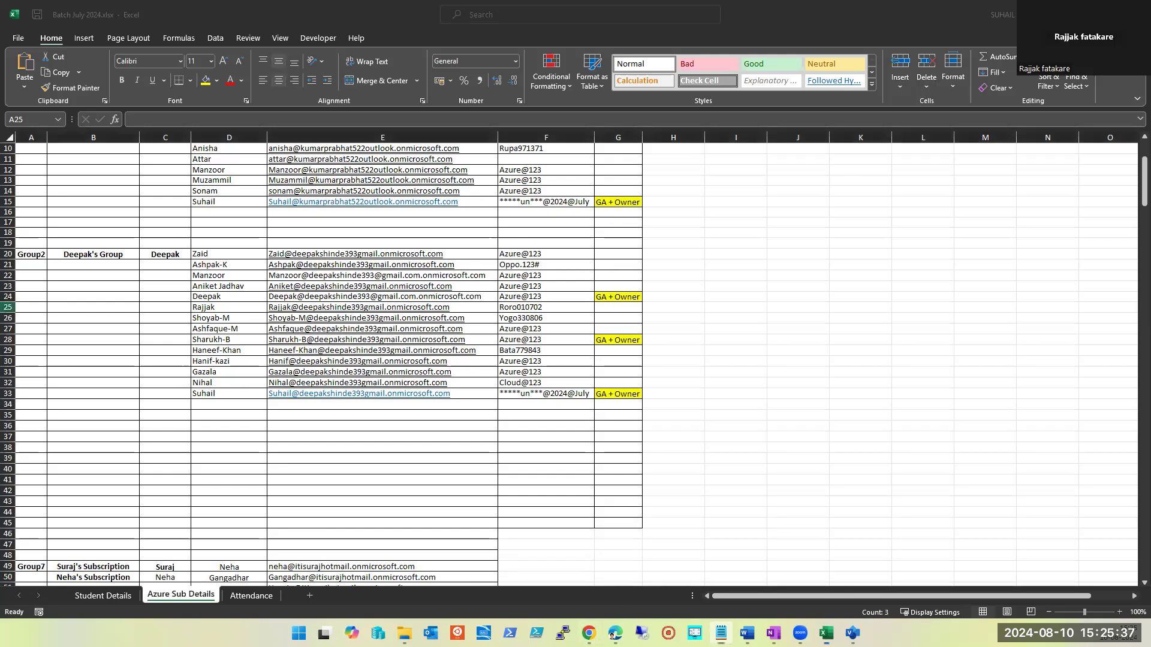
pyautogui.hotkey('alt', 'Tab')
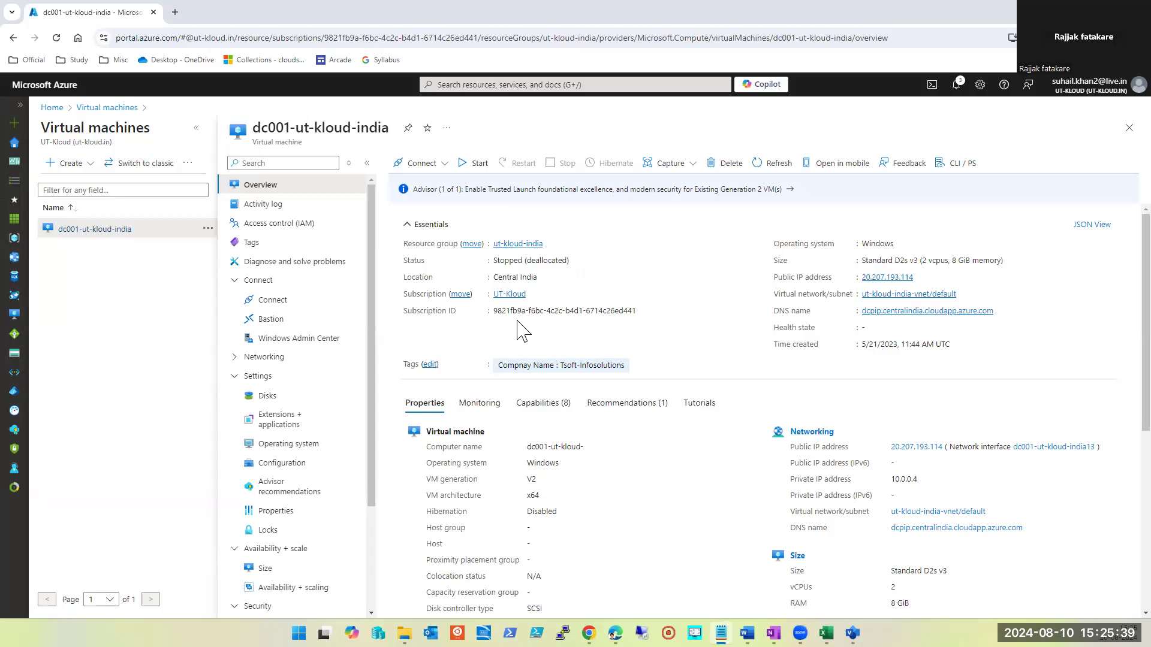
# Collapse the Availability + scale, Settings, Connect and Security menu sections, and expand Help
pyautogui.scroll(-2, 302, 336)
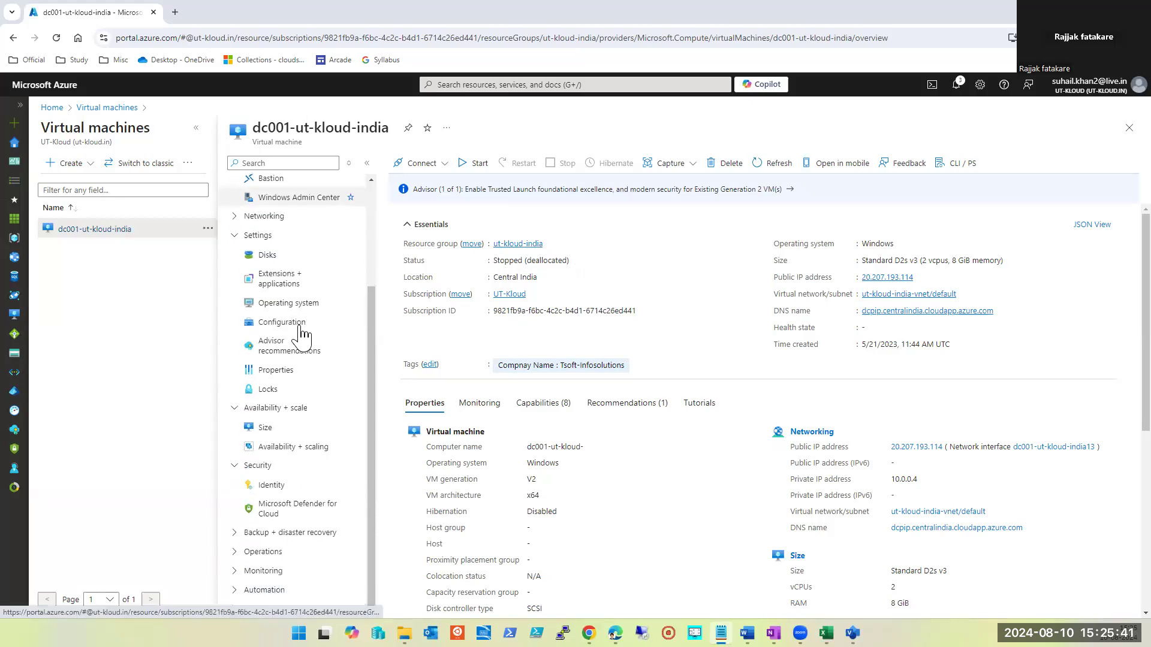
pyautogui.click(252, 407)
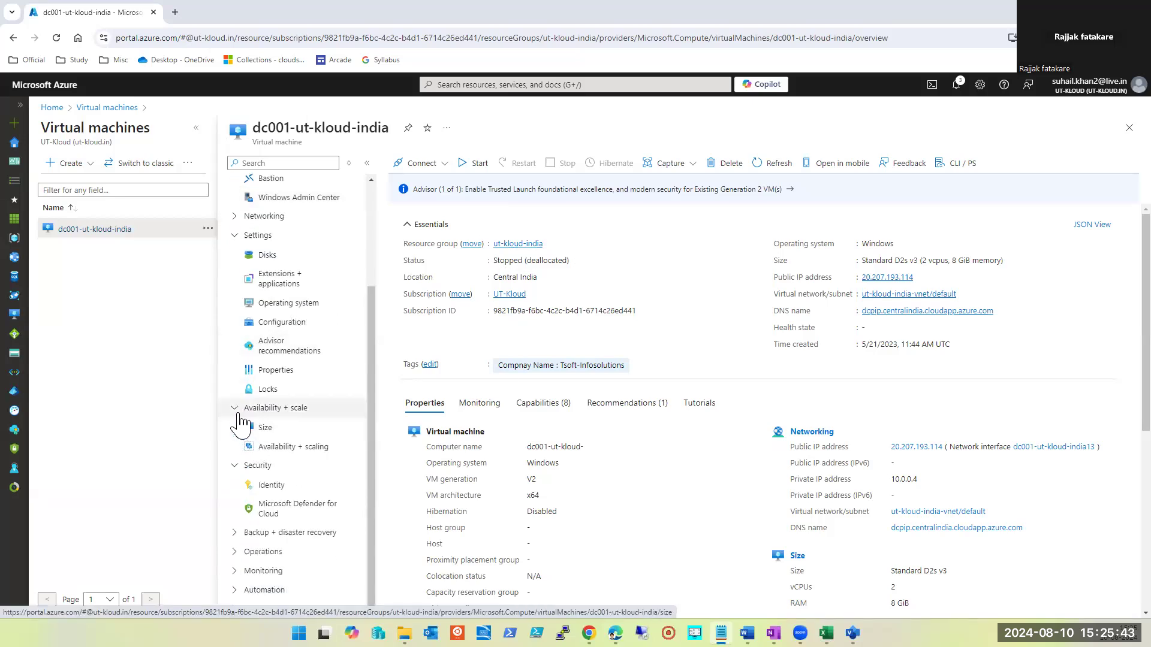
pyautogui.click(234, 273)
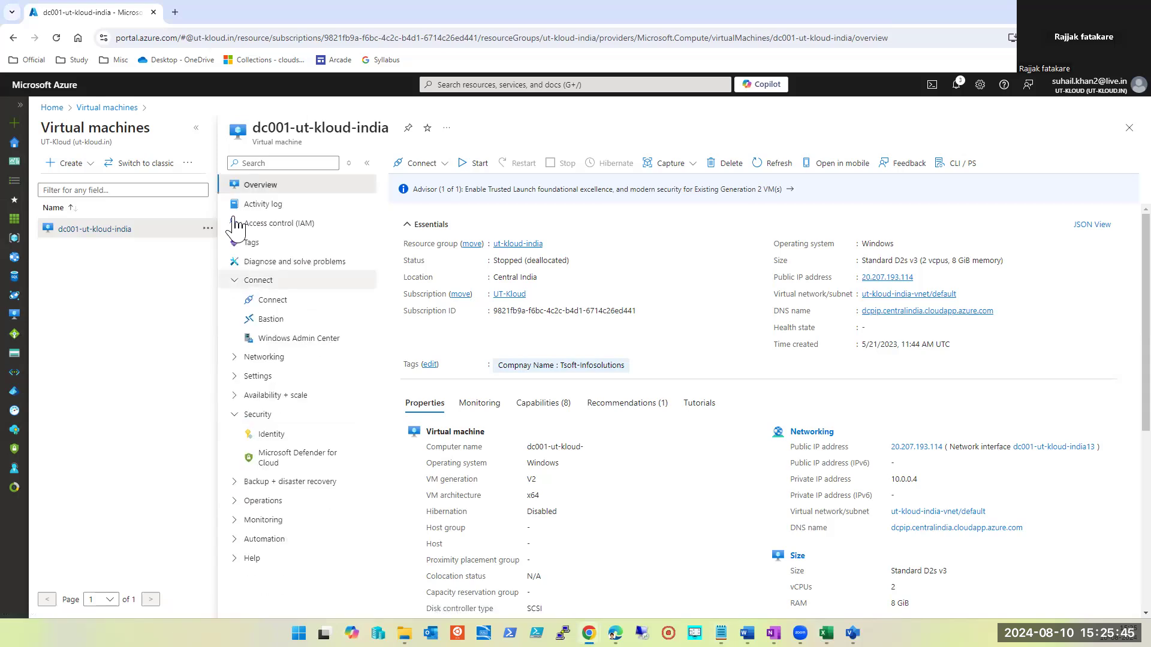
pyautogui.click(234, 281)
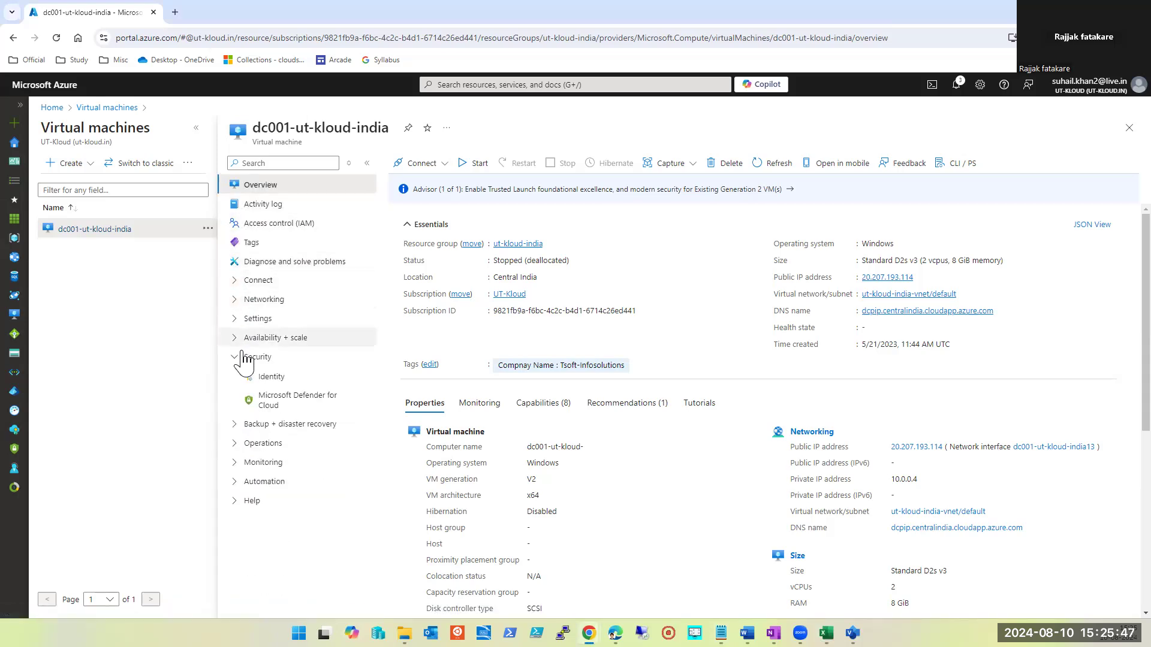
pyautogui.click(235, 357)
pyautogui.click(235, 454)
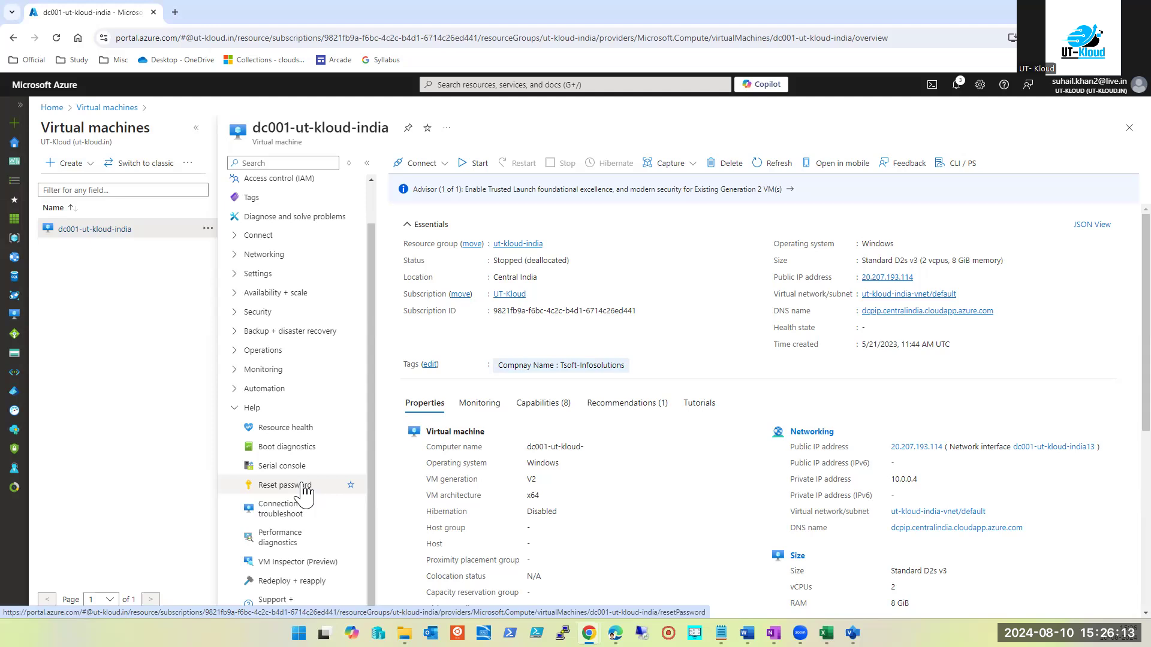
# Try Reset password on the stopped VM, then close it after the must-be-running error
pyautogui.click(304, 488)
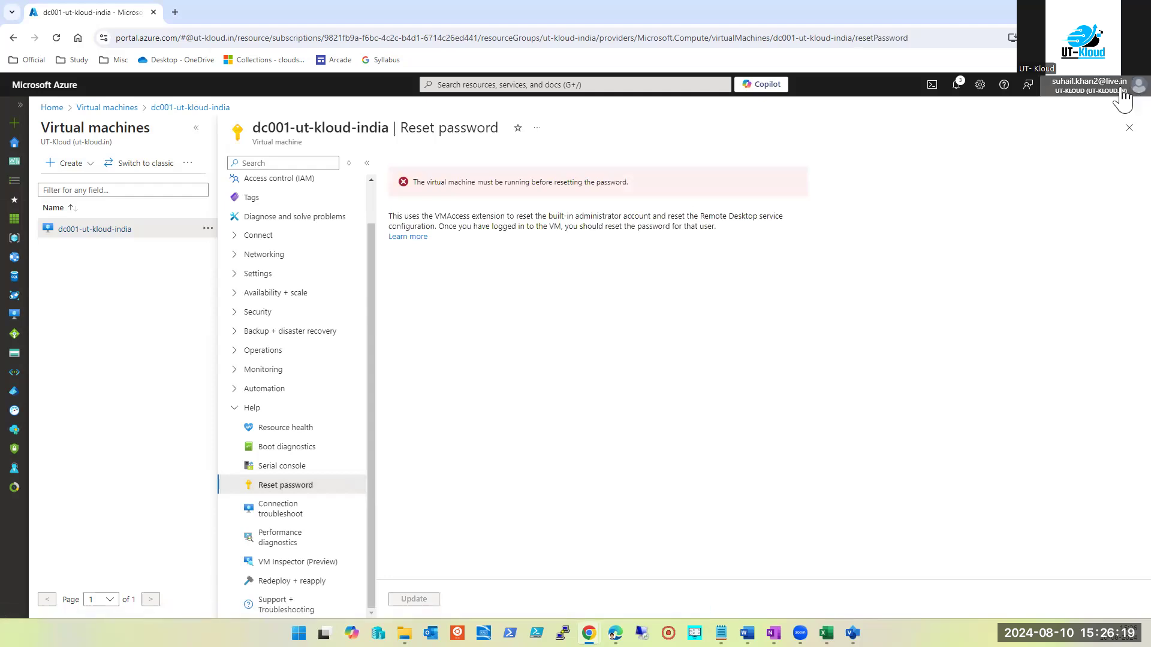
pyautogui.moveTo(1123, 99)
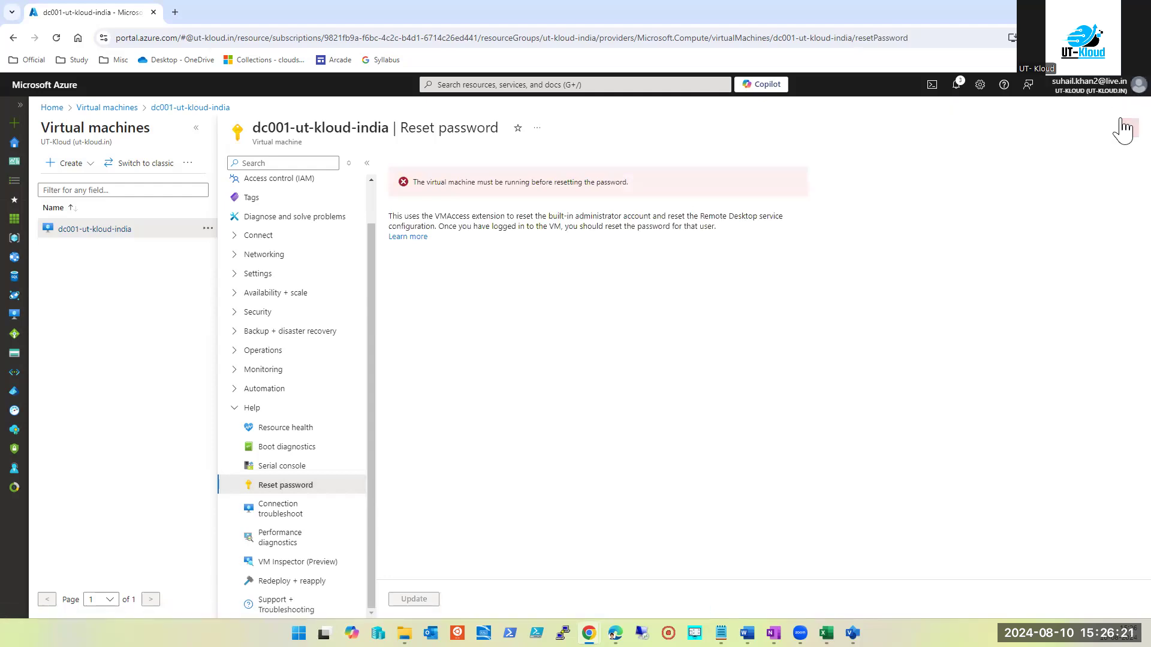
pyautogui.click(1128, 128)
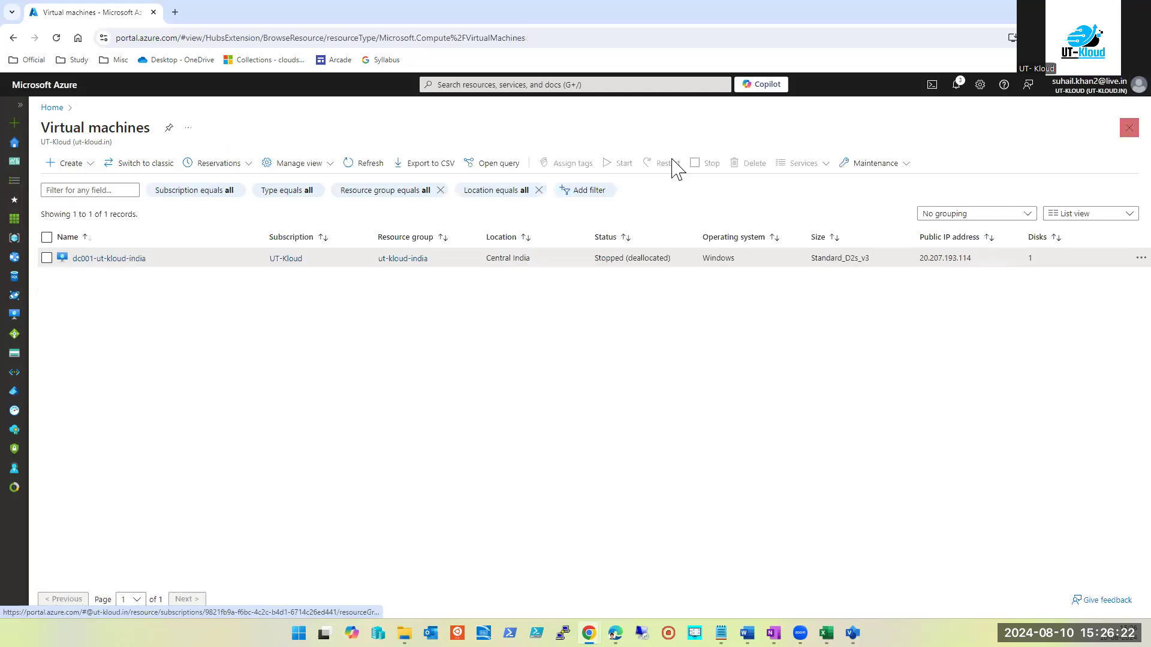
# Reopen dc001-ut-kloud-india, browse its Settings, then collapse Settings and Help and expand Operations
pyautogui.click(101, 259)
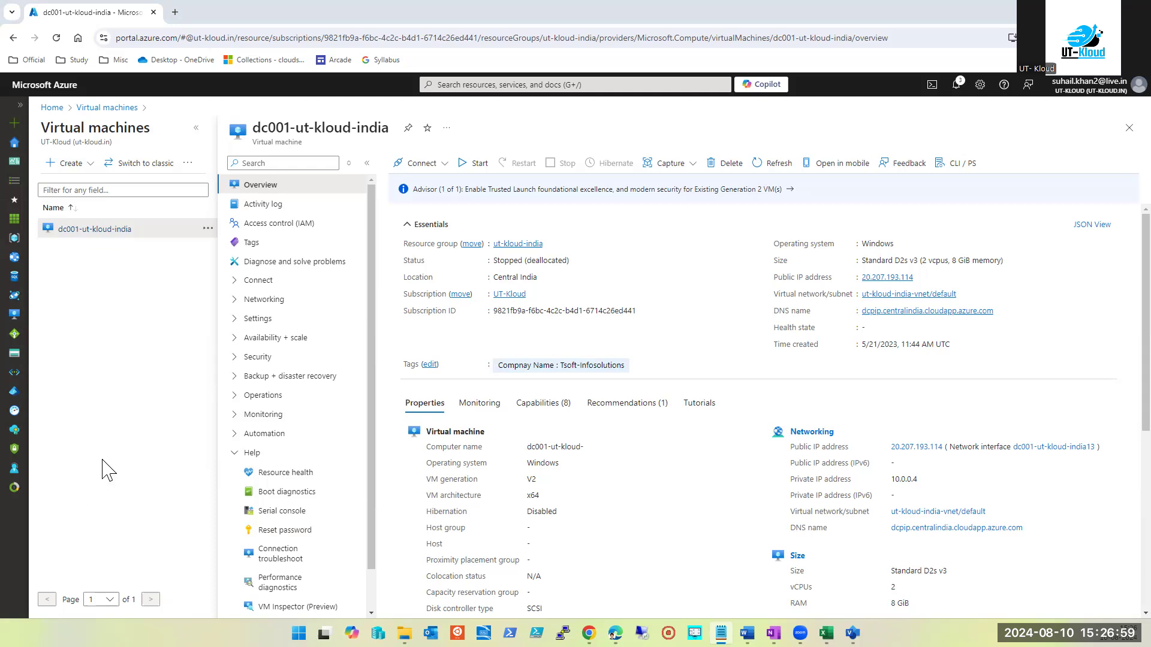
pyautogui.moveTo(28, 469)
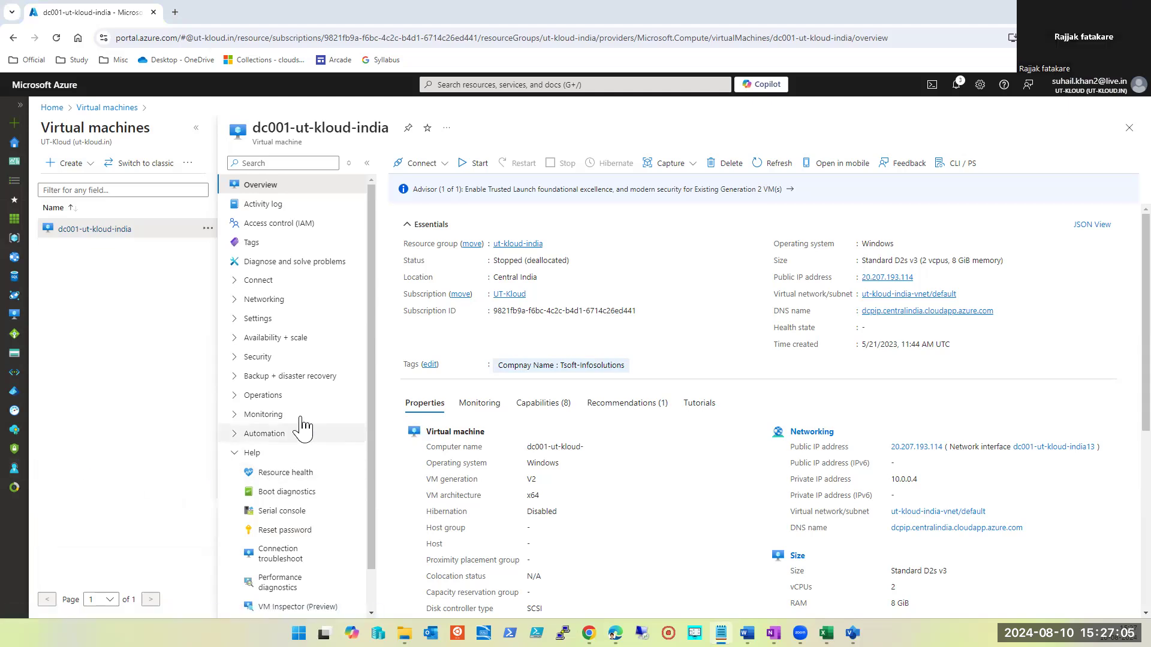
pyautogui.click(238, 319)
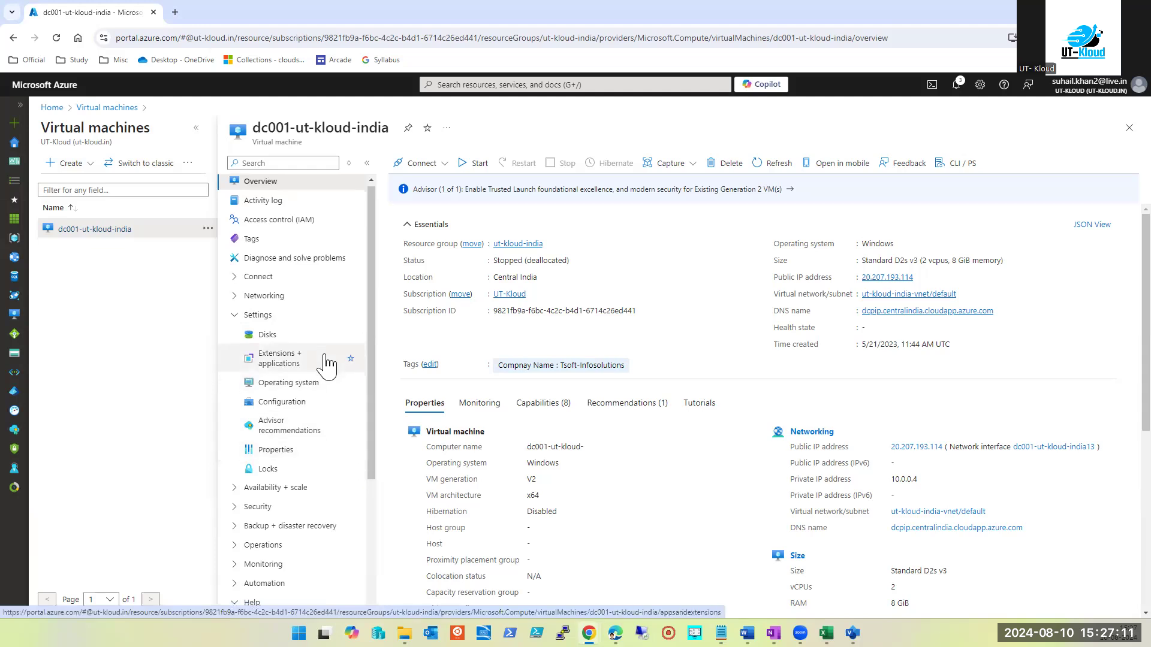
pyautogui.scroll(-1, 327, 365)
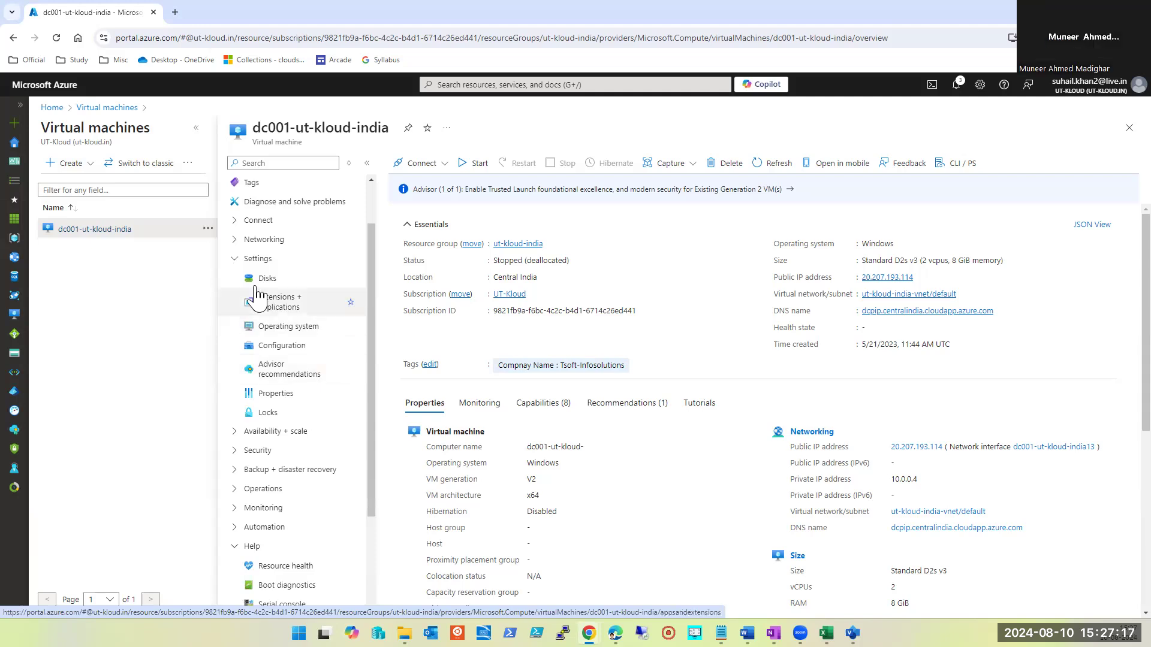
pyautogui.click(231, 265)
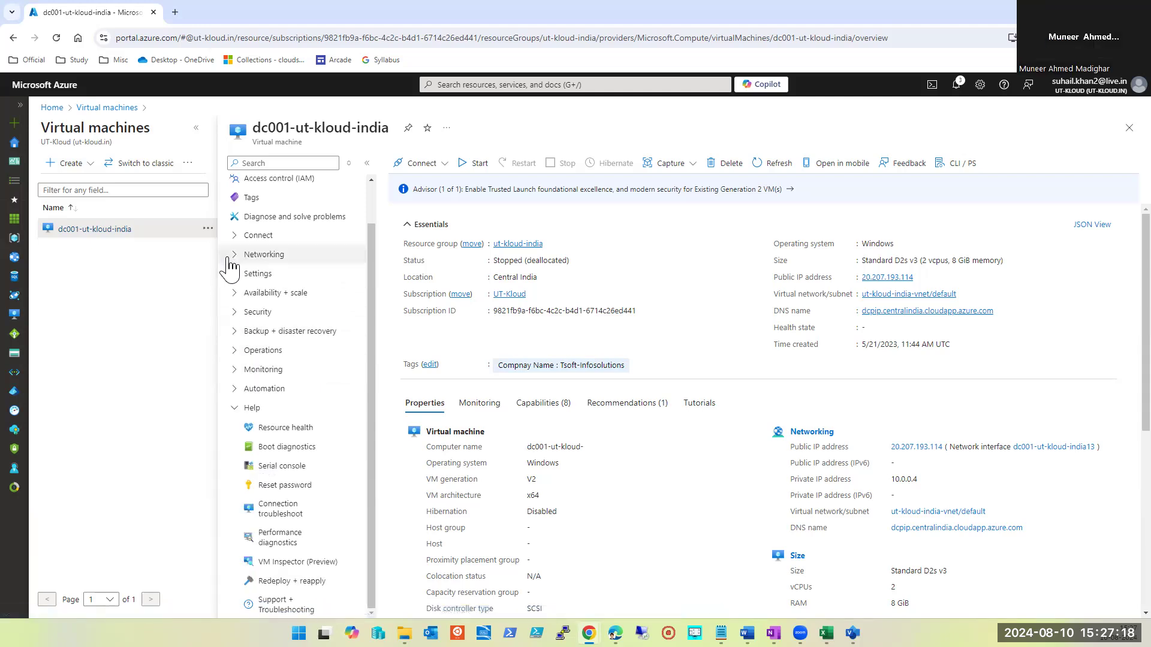
pyautogui.click(241, 406)
pyautogui.click(238, 395)
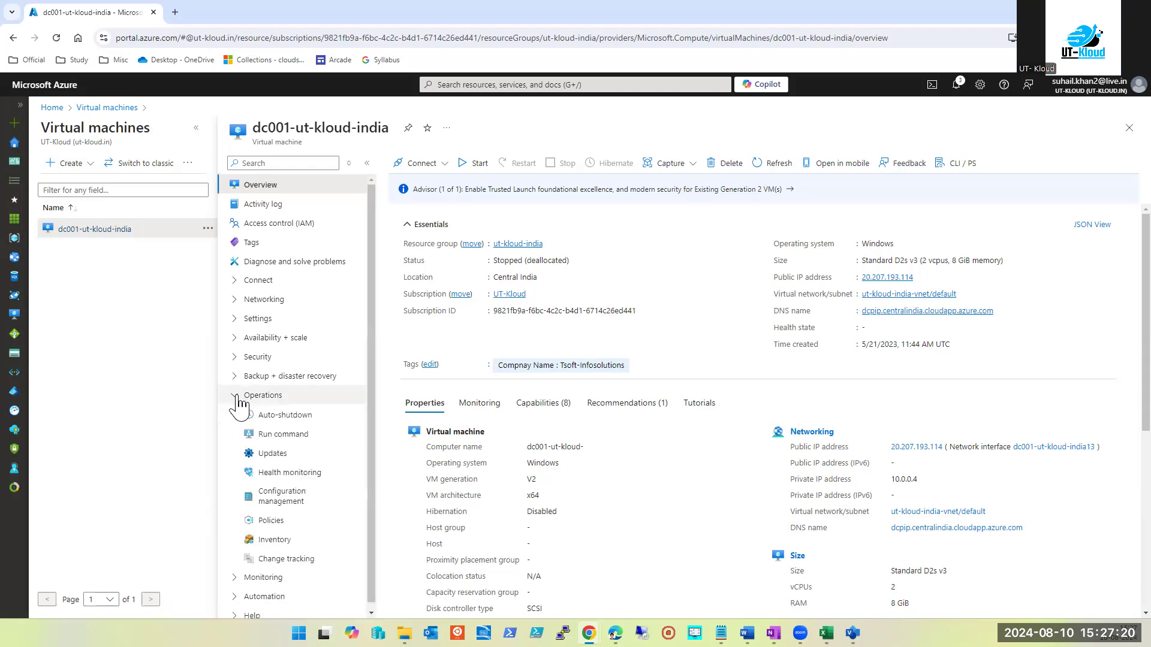
# Open the VM's Run command page and its Run Command documentation in a new tab
pyautogui.click(282, 444)
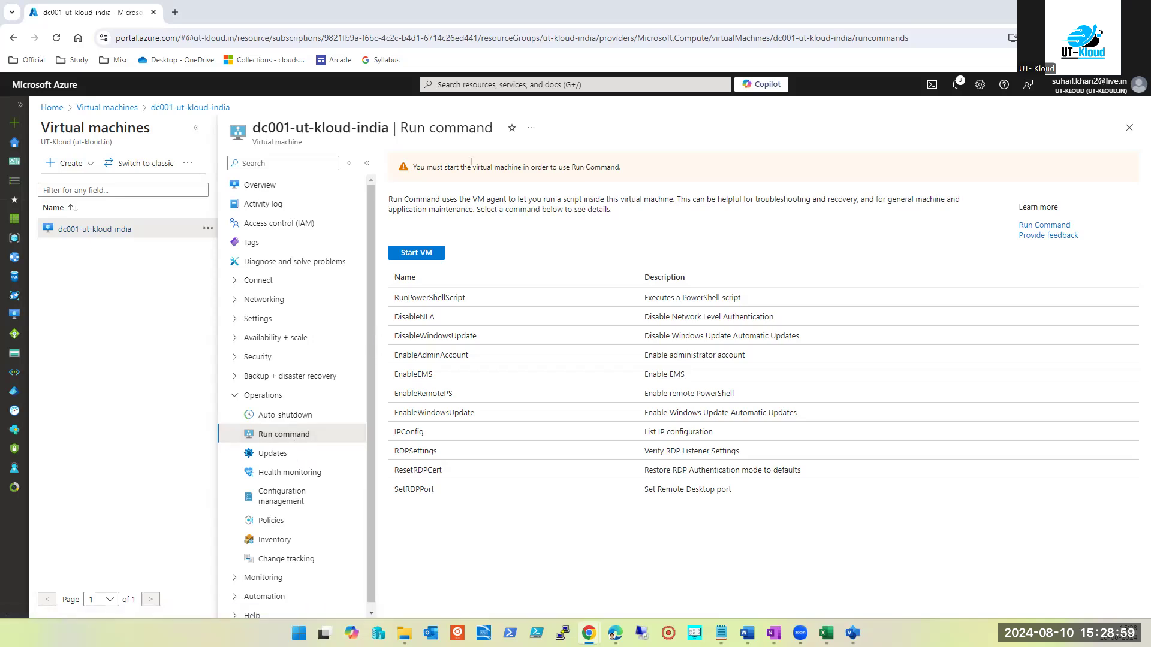
pyautogui.click(1061, 225)
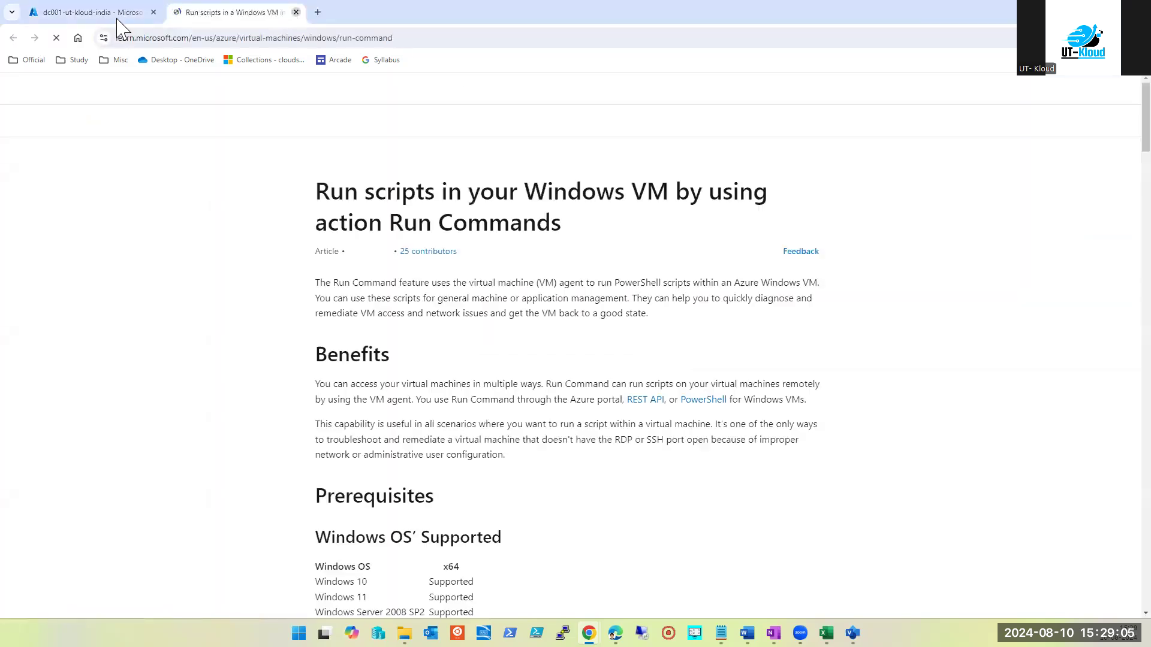
# Close the Run Command article and start the dc001-ut-kloud-india VM
pyautogui.hotkey('ctrl', 'w')
pyautogui.click(401, 256)
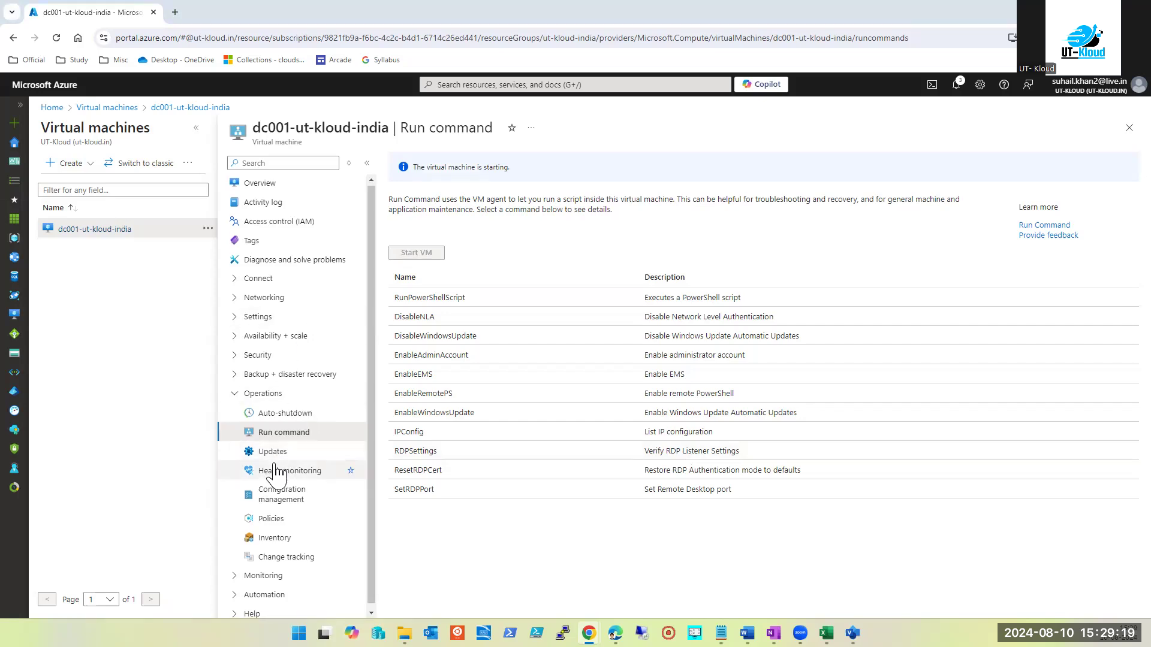
# Change the Reset password username to admin, then close the page discarding the edits
pyautogui.scroll(-1, 245, 581)
pyautogui.click(245, 607)
pyautogui.scroll(-3, 242, 598)
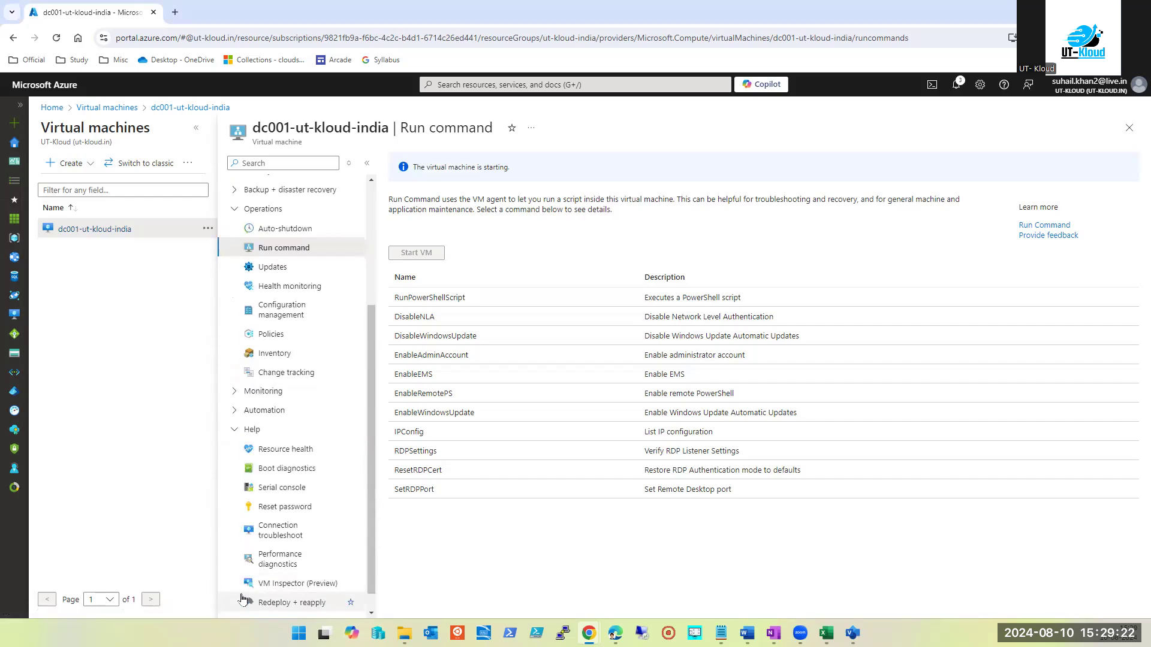
pyautogui.click(282, 508)
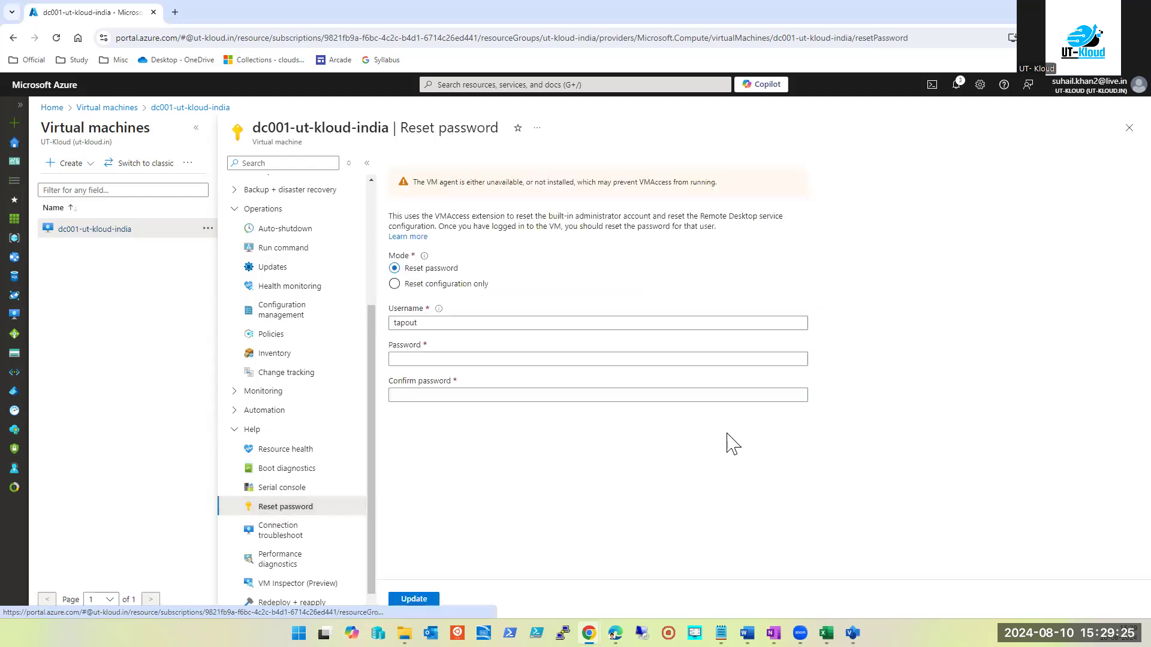
pyautogui.doubleClick(454, 324)
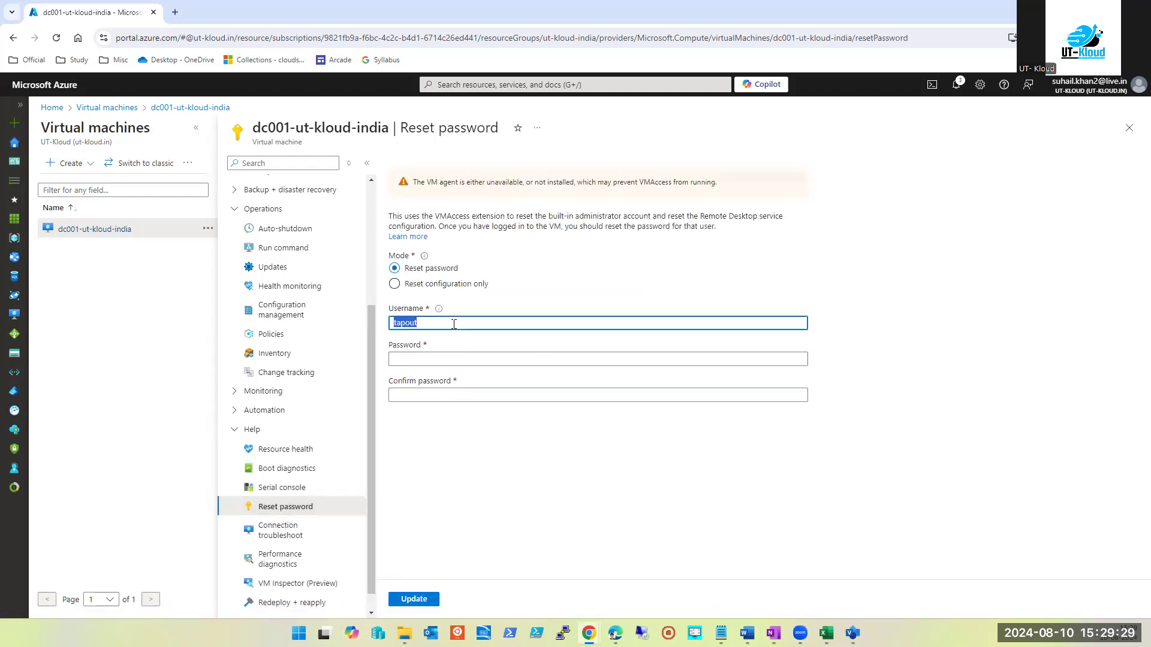
pyautogui.write('admin')
pyautogui.press('Tab')
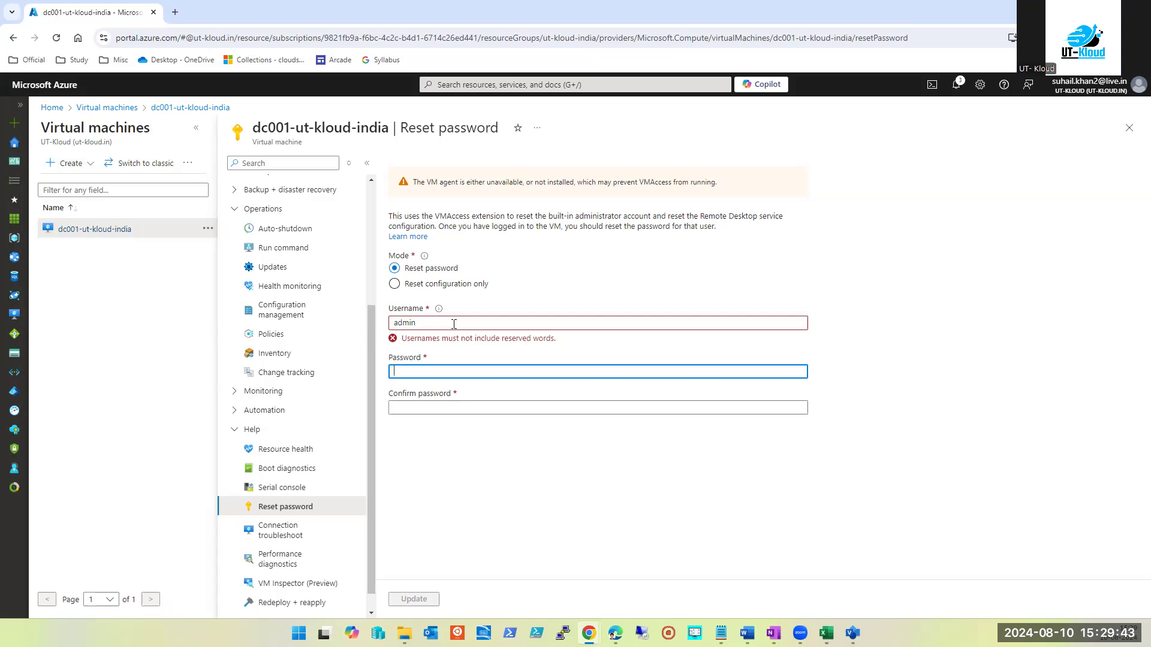
pyautogui.click(1129, 128)
pyautogui.click(629, 114)
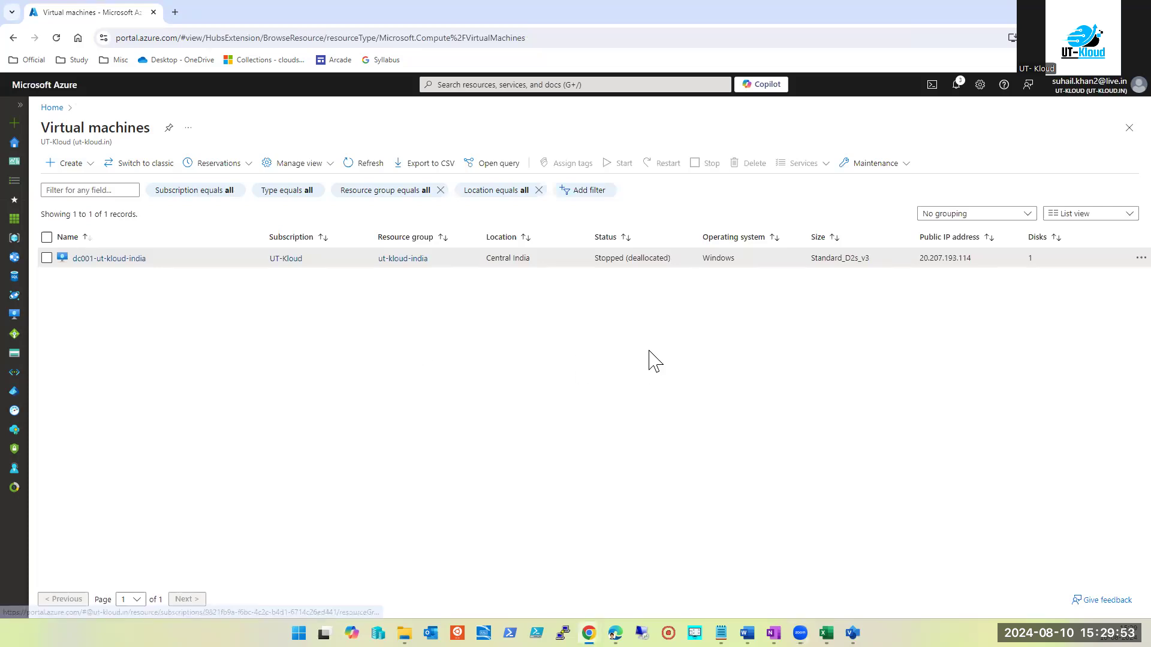
# Return Home and reopen the now-running dc001-ut-kloud-india VM from Virtual machines
pyautogui.click(1123, 133)
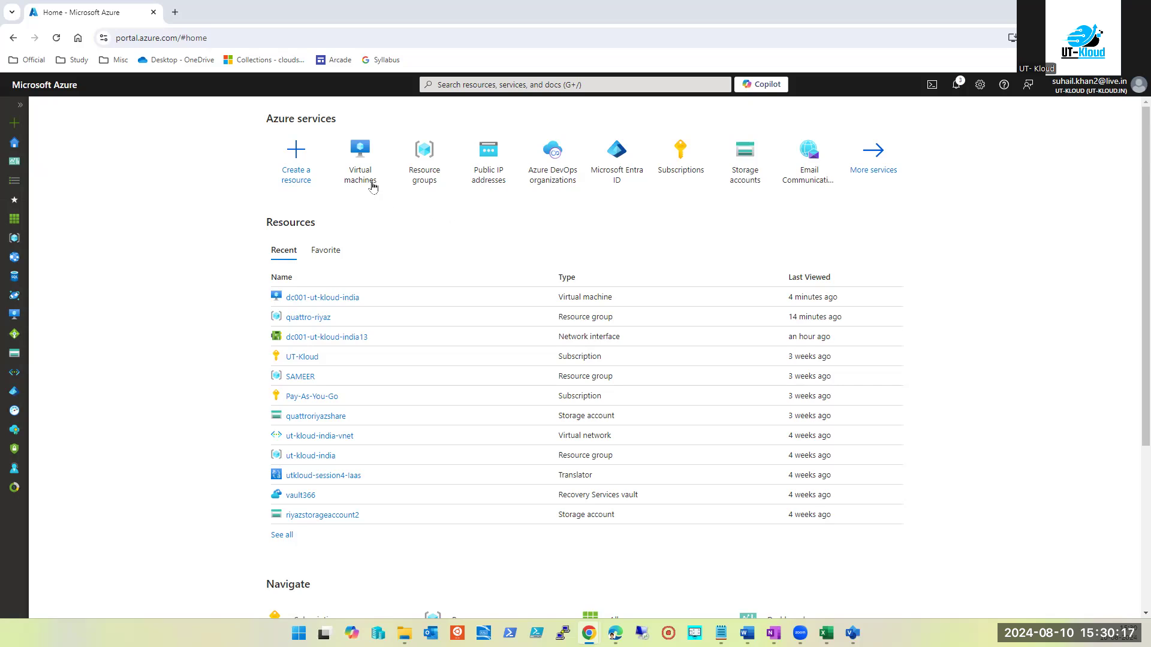
pyautogui.moveTo(374, 186)
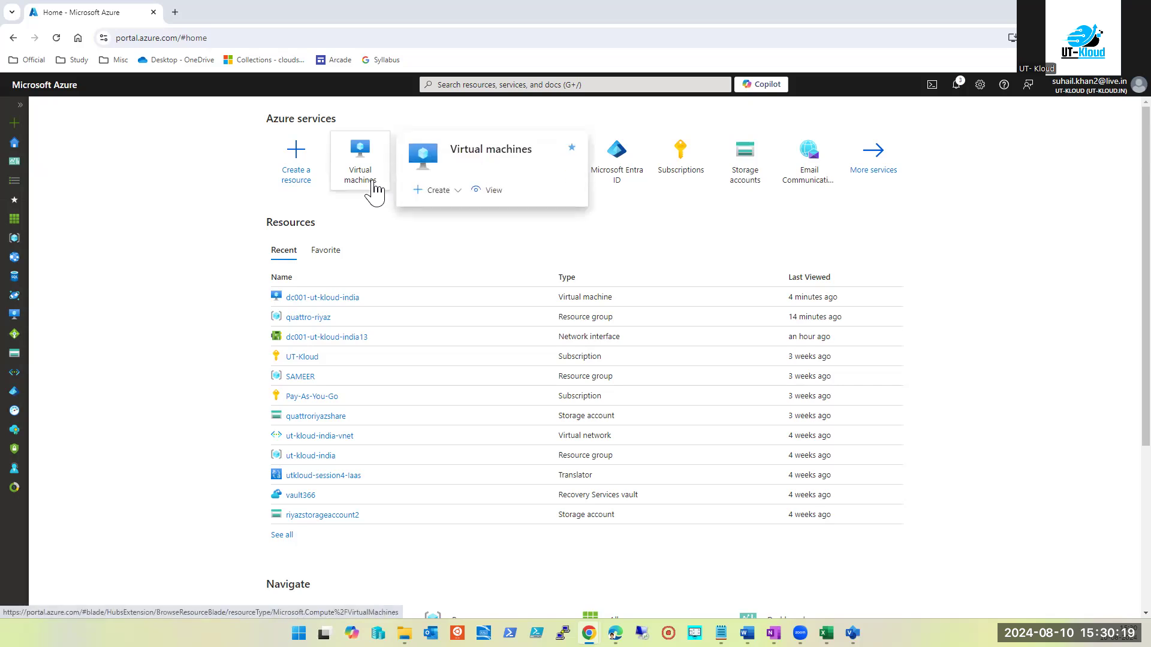
pyautogui.click(374, 186)
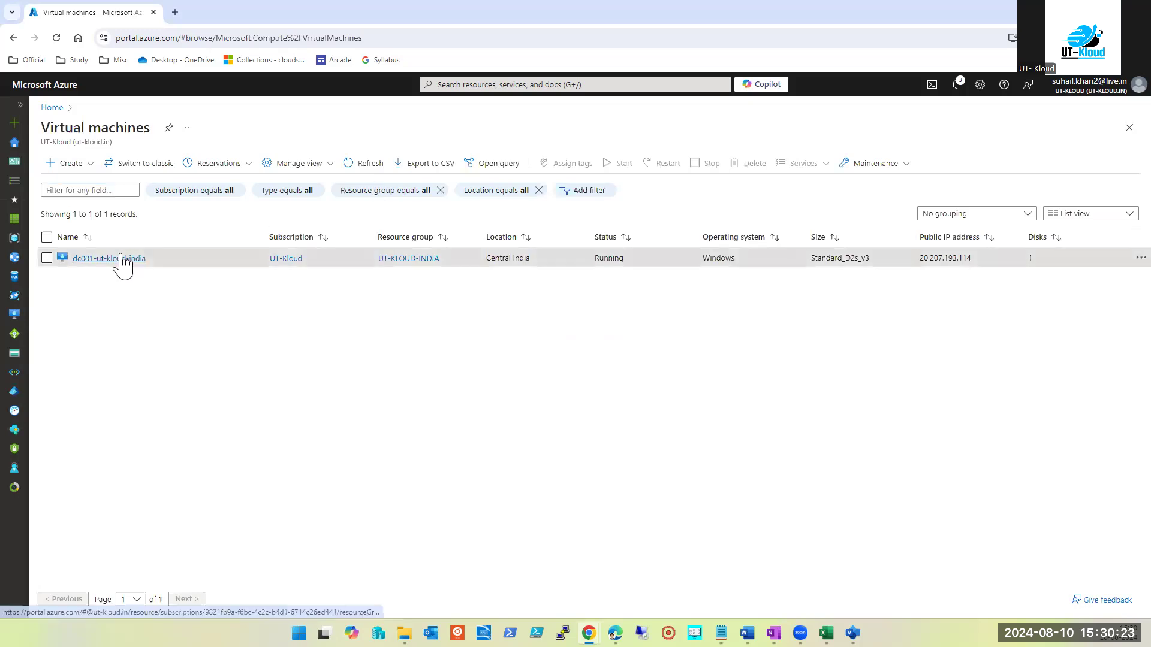
pyautogui.click(120, 259)
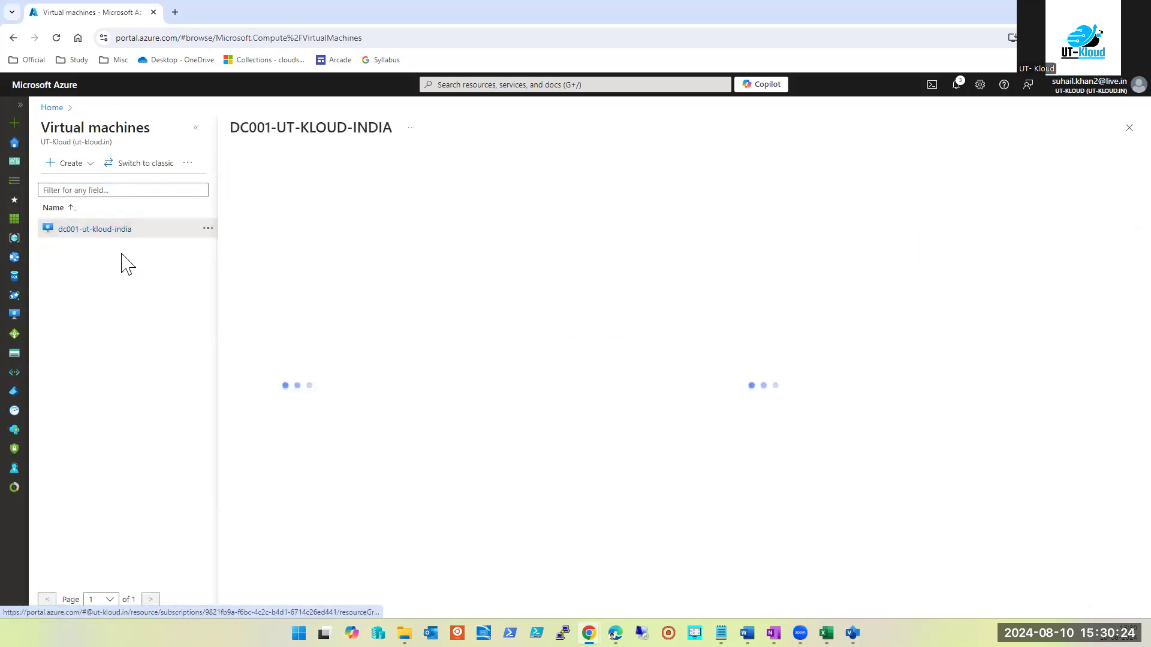
# Widen the VM overview, hide the Operations and Help groups, and switch to the Visio Load Balancer diagram
pyautogui.click(195, 128)
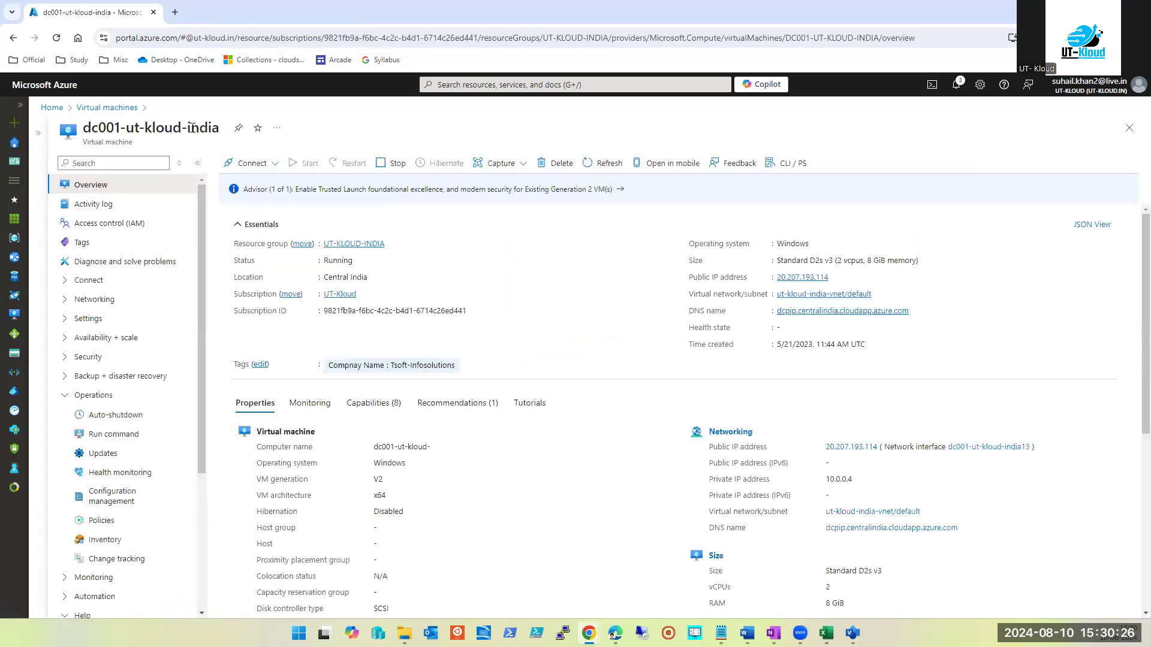
pyautogui.click(65, 396)
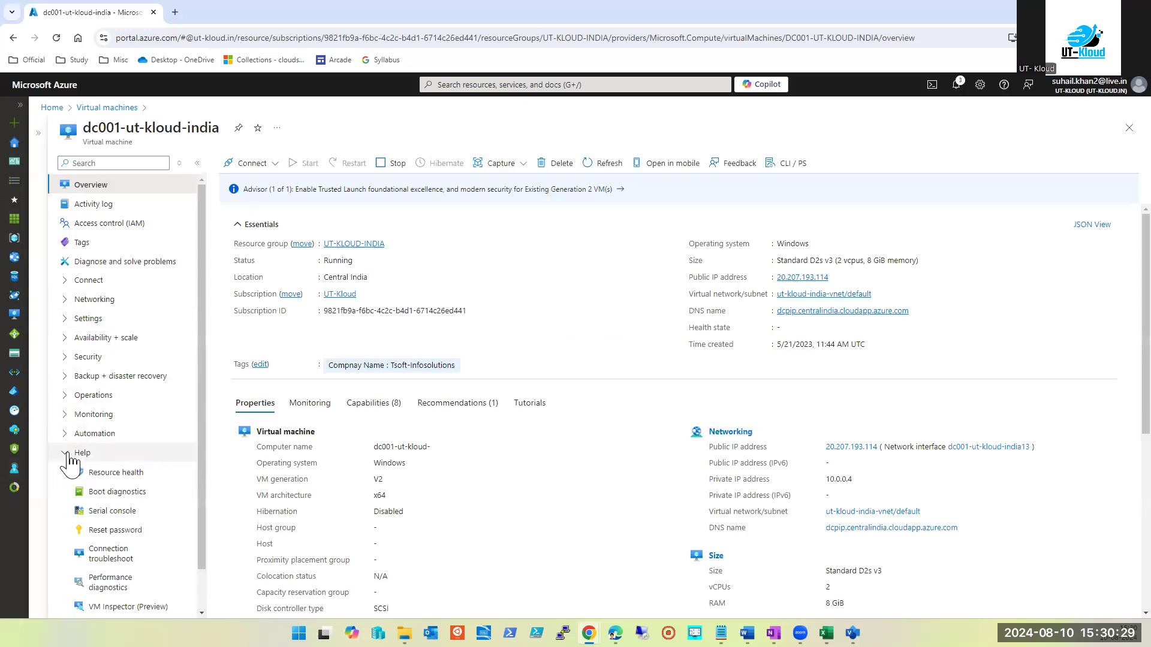
pyautogui.click(75, 453)
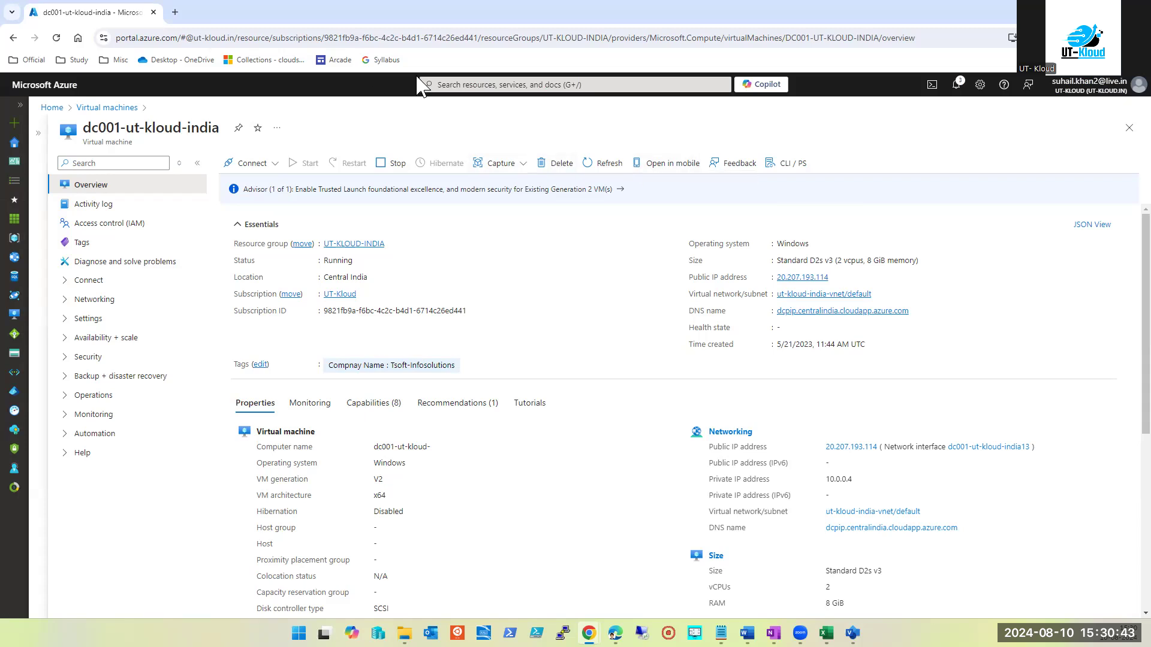
pyautogui.click(502, 87)
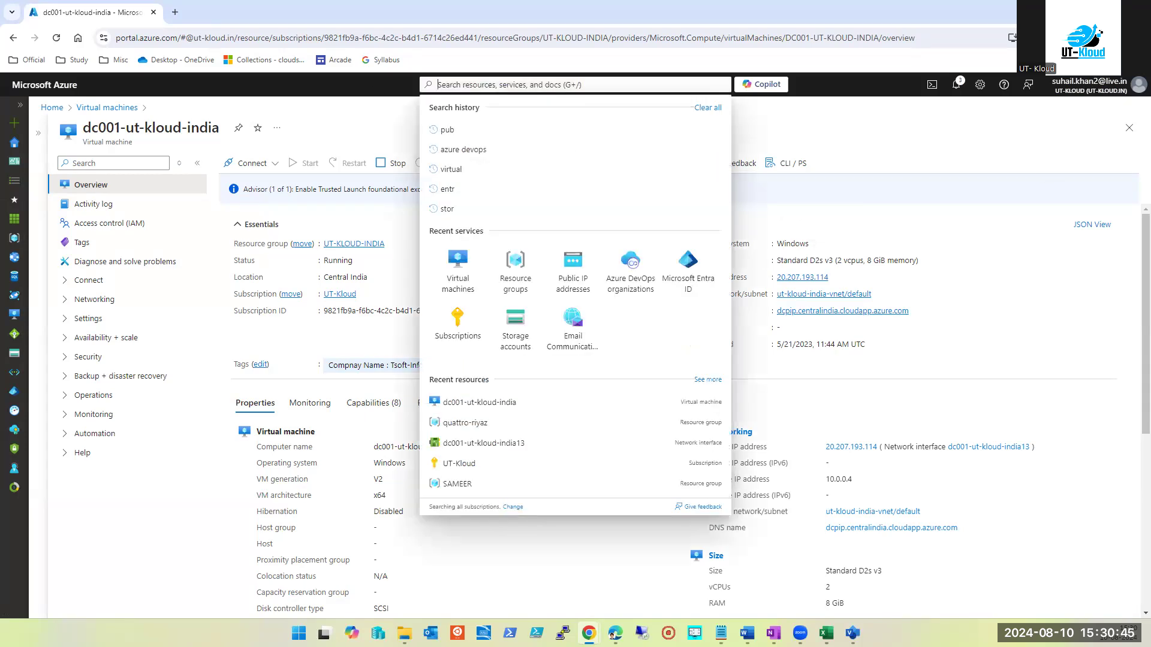
pyautogui.hotkey('alt', 'Tab')
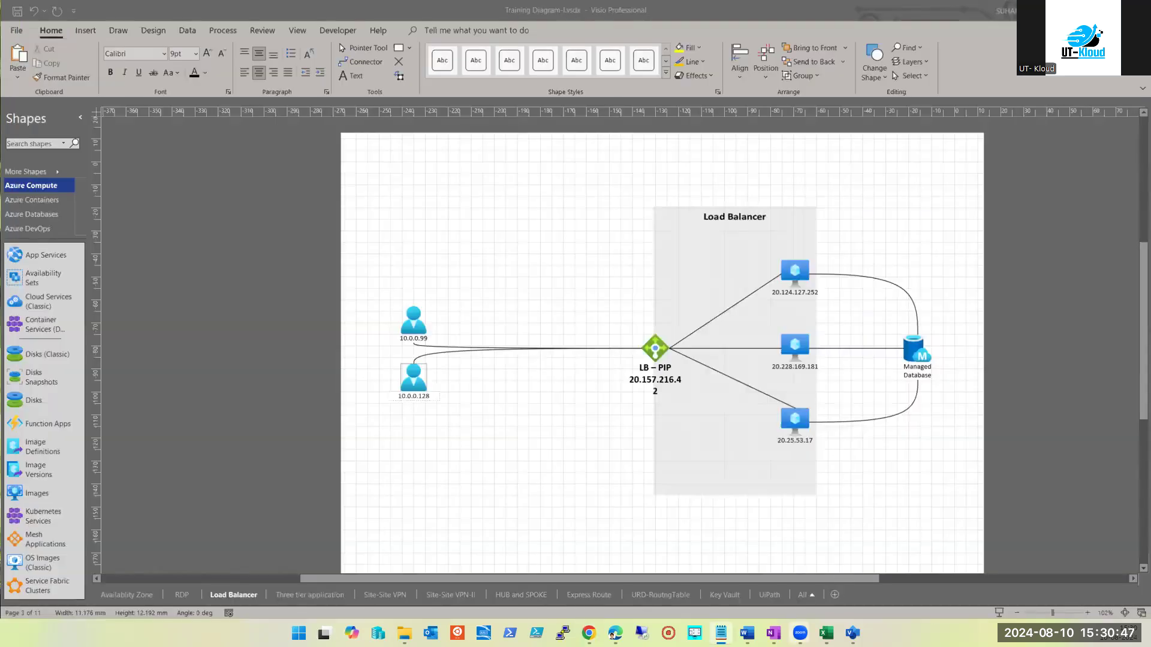
# Bring the Azure portal window with its Resource groups list in front of Visio
pyautogui.moveTo(589, 633)
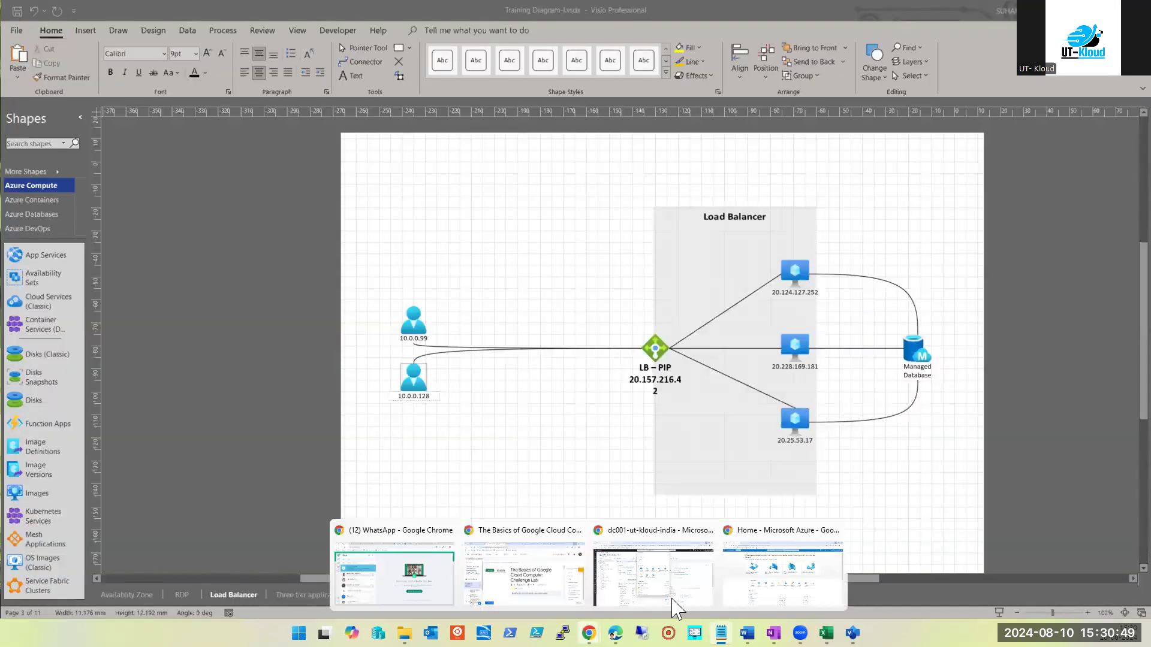
pyautogui.click(765, 588)
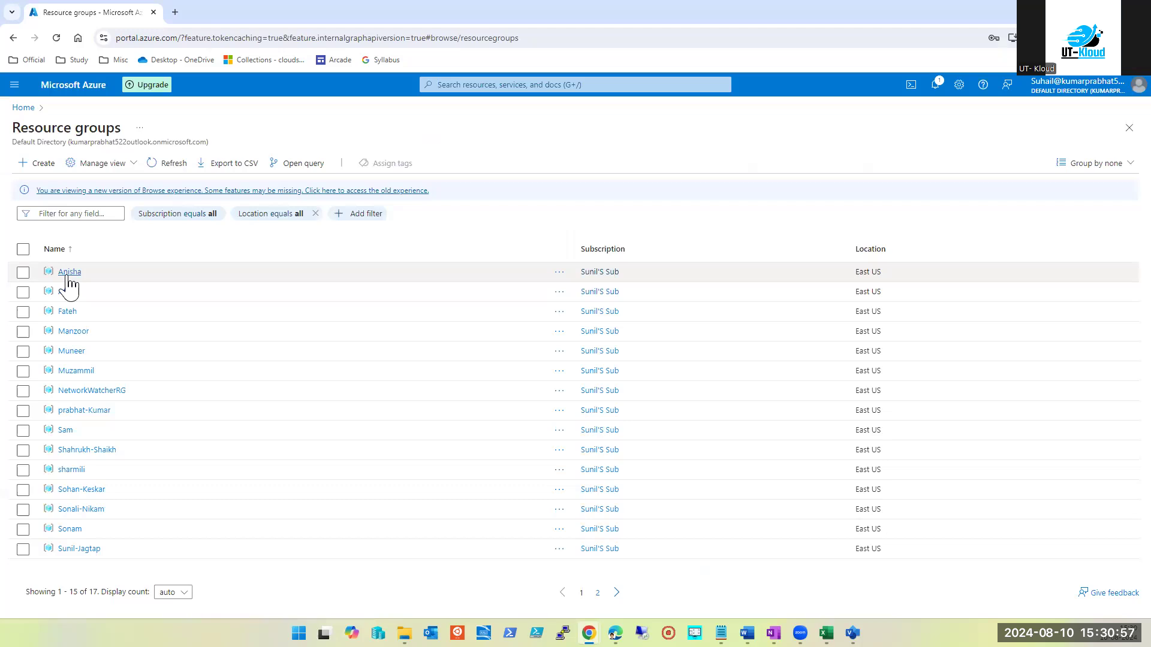
# Browse several resource group overviews in turn, ending on the empty Sam group
pyautogui.click(68, 276)
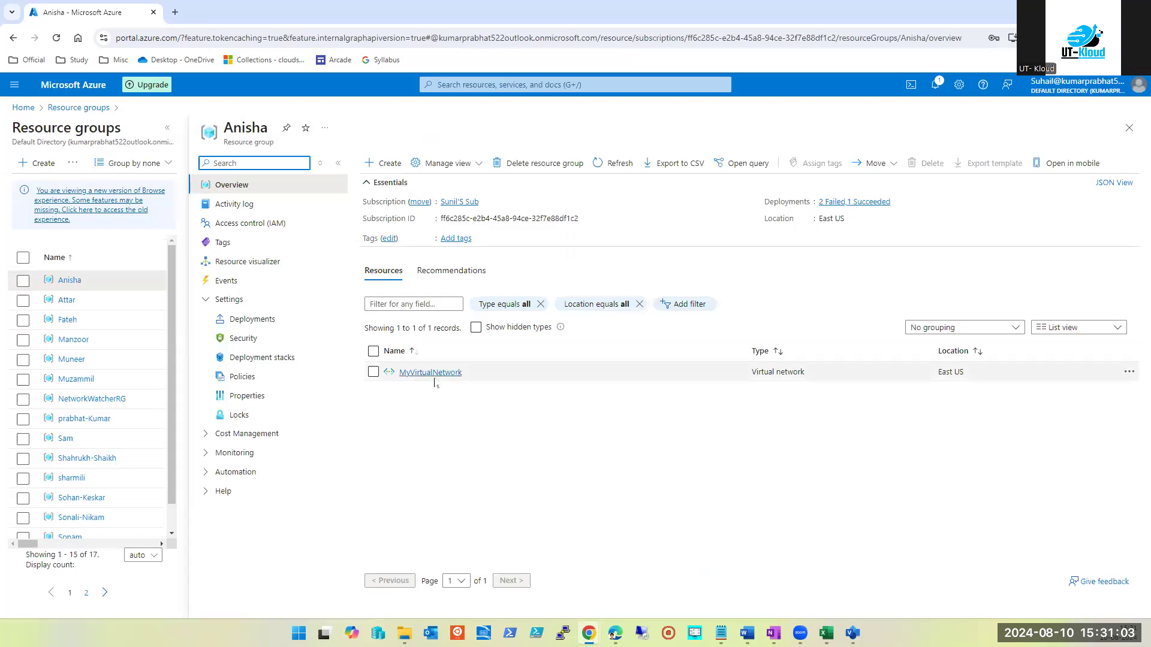
pyautogui.click(1129, 127)
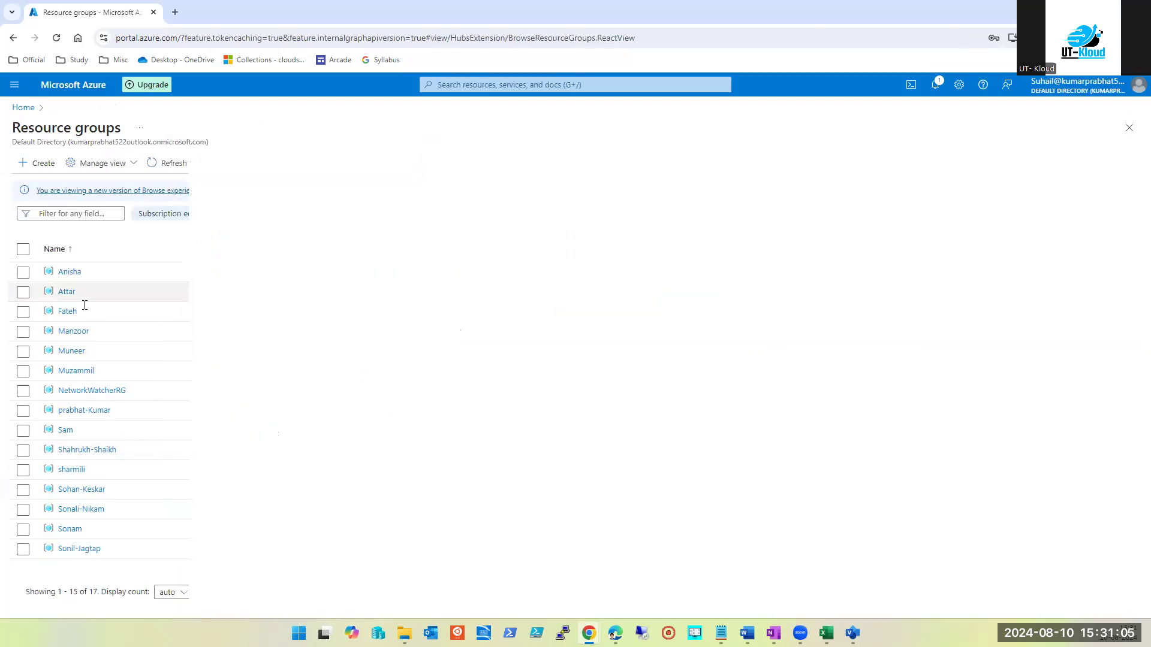
pyautogui.click(66, 292)
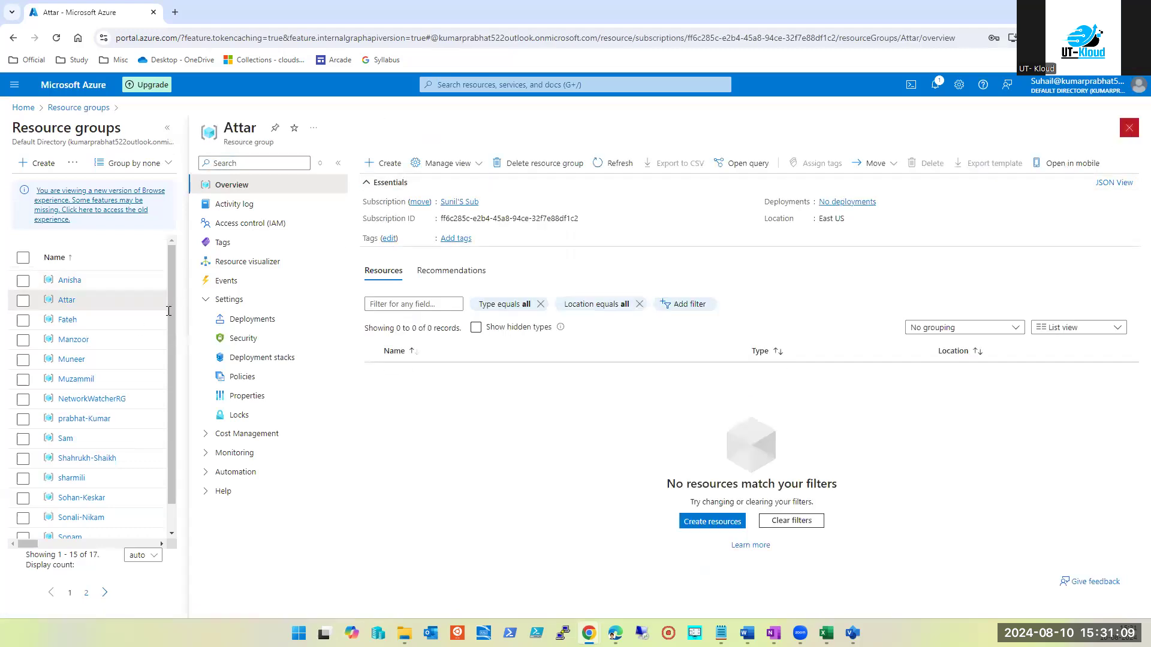
pyautogui.click(73, 340)
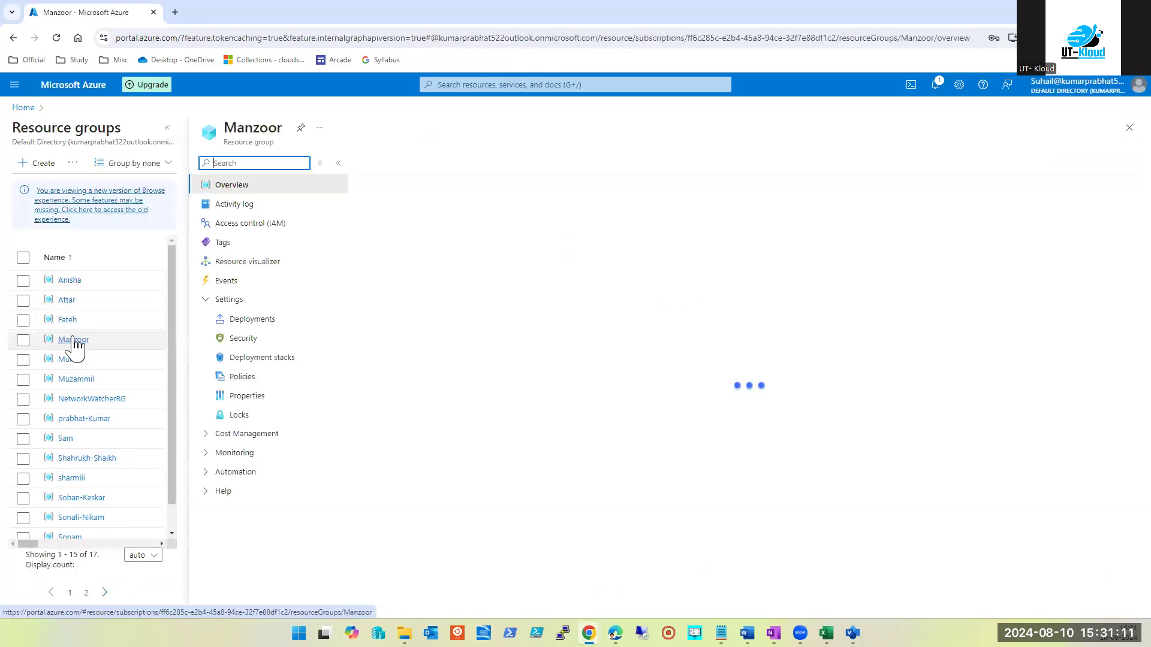
pyautogui.click(63, 427)
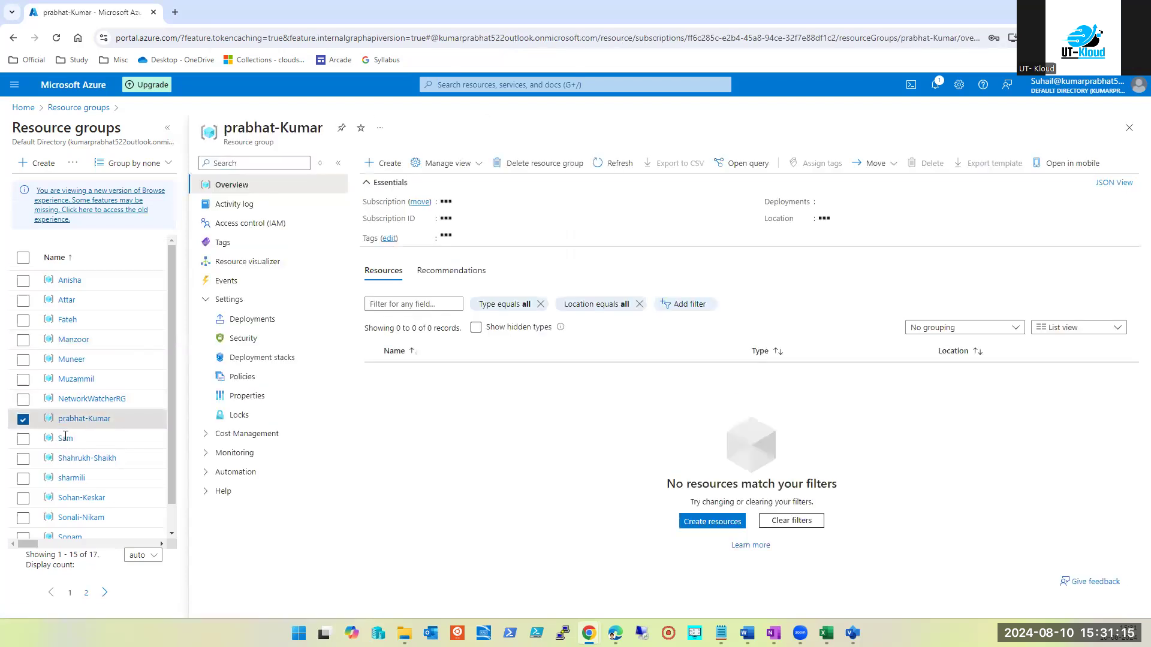
pyautogui.click(66, 440)
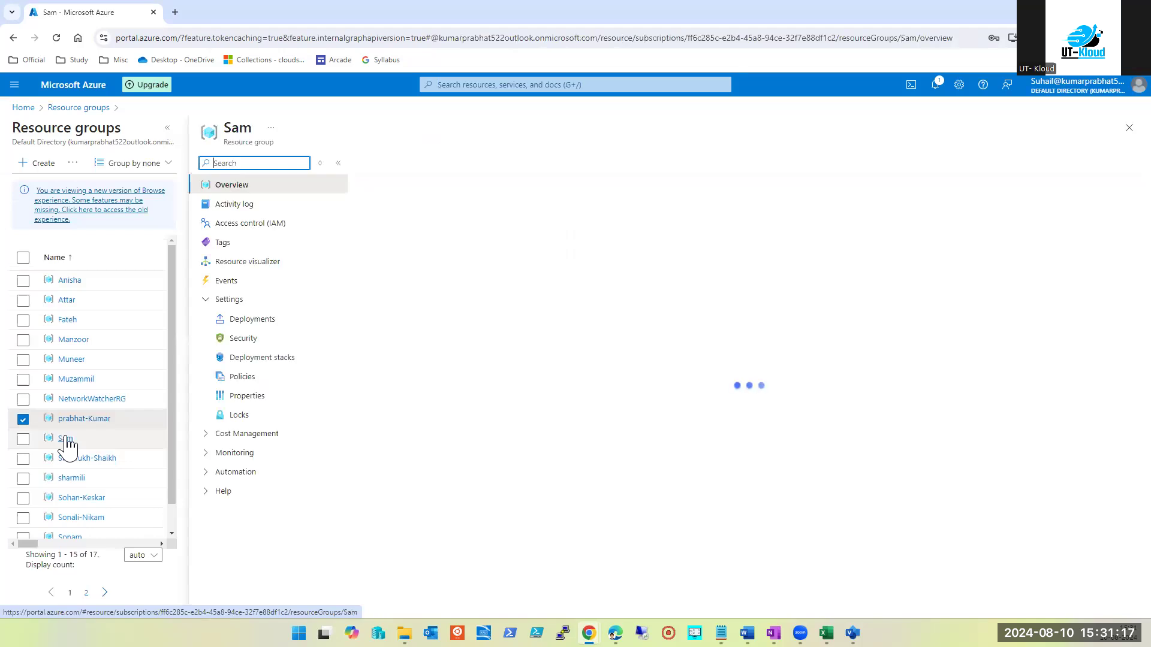
pyautogui.click(653, 85)
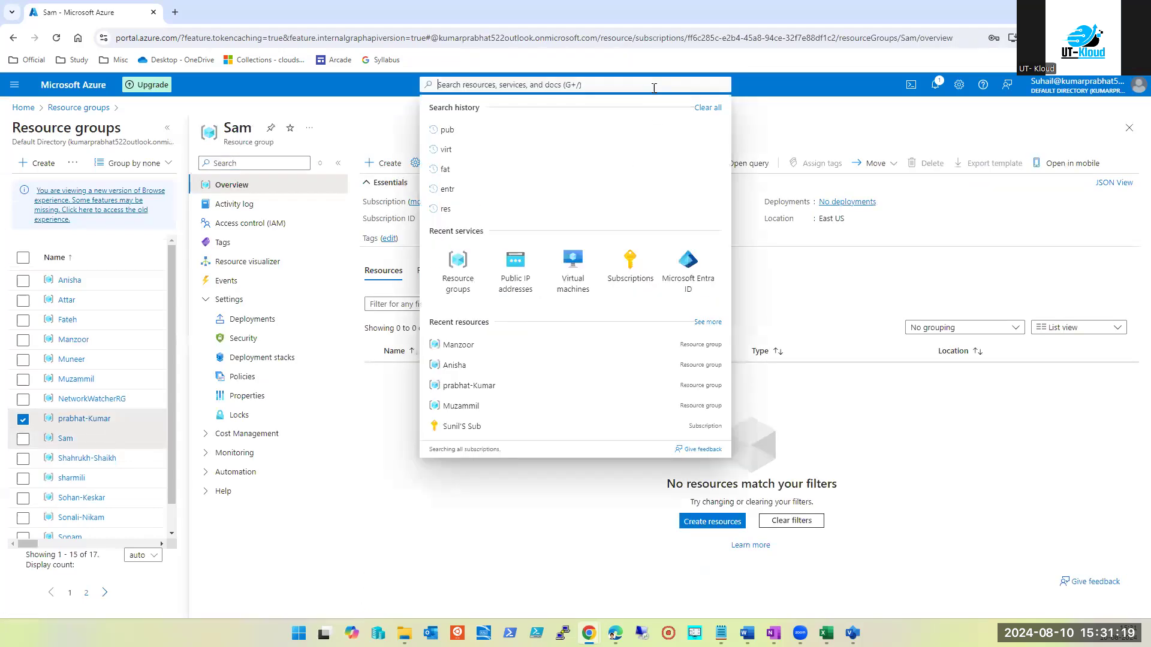
# Find sohavm's public IP 20.2.217.235 in Virtual machines, then open Public IP addresses
pyautogui.click(521, 268)
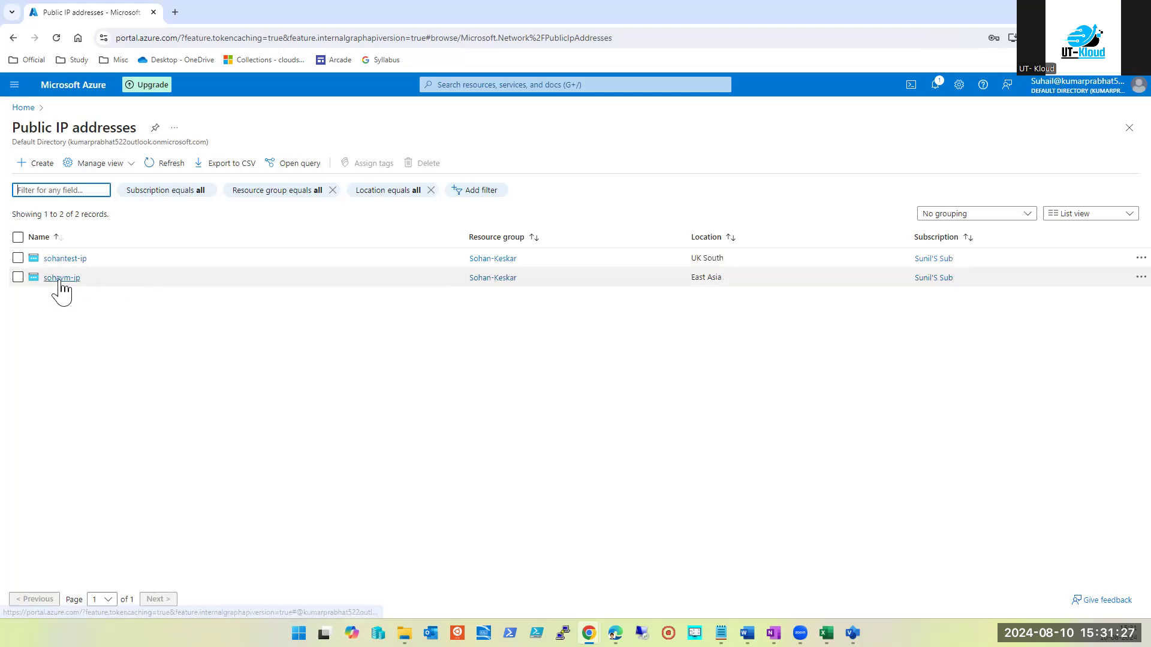
pyautogui.click(518, 80)
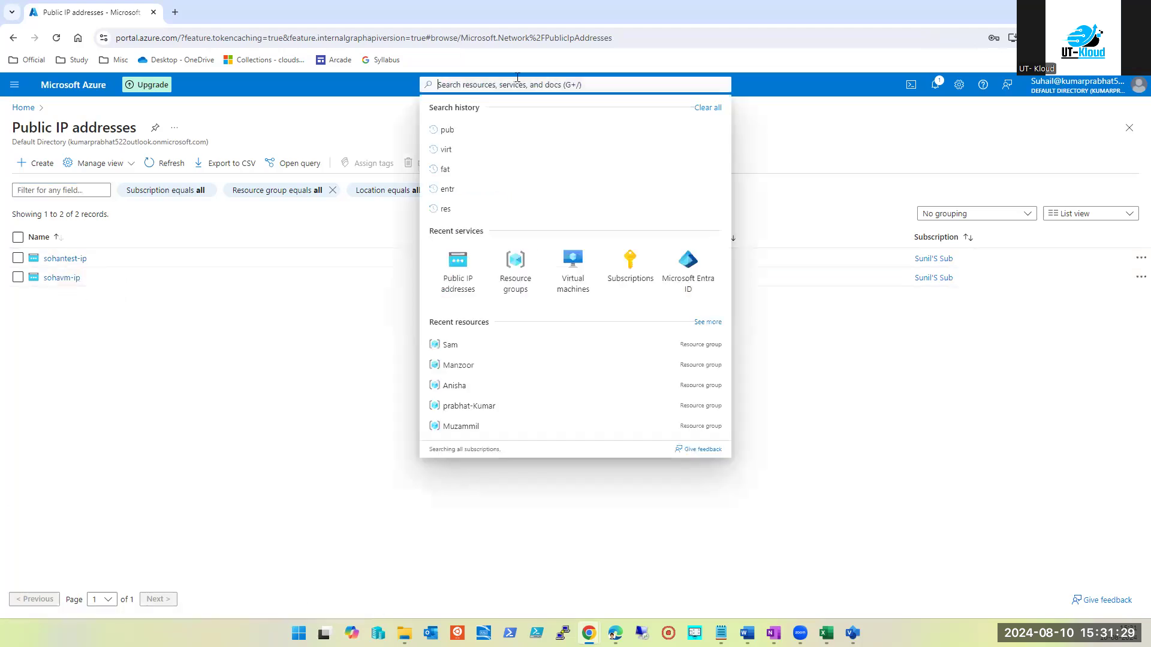
pyautogui.click(575, 274)
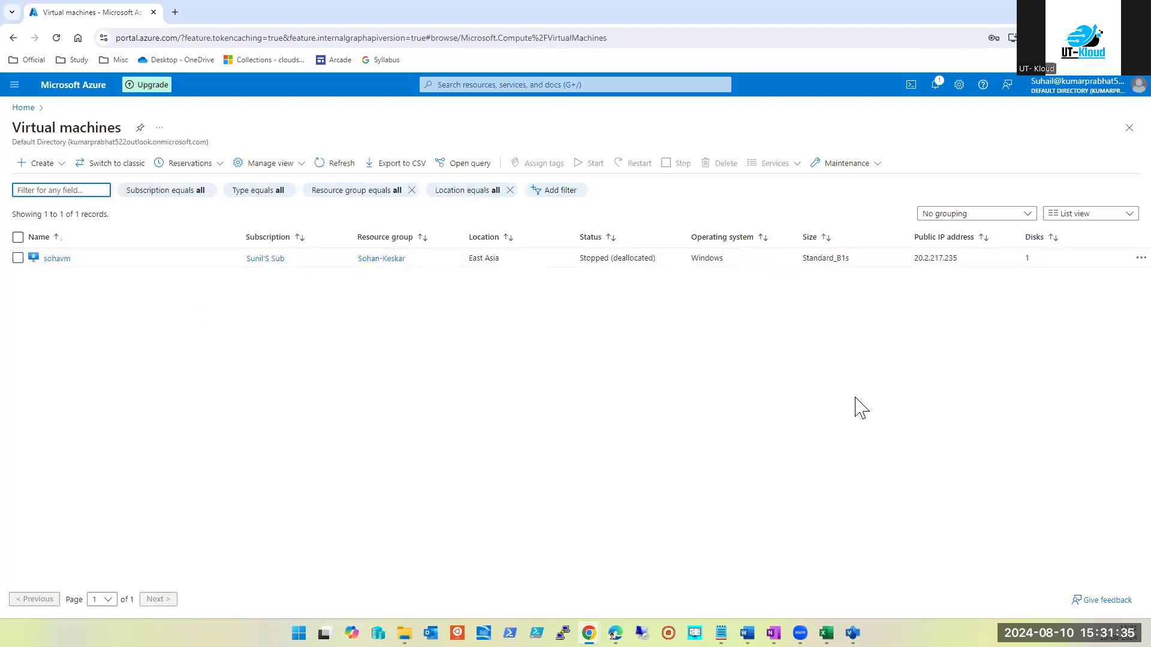
pyautogui.doubleClick(949, 261)
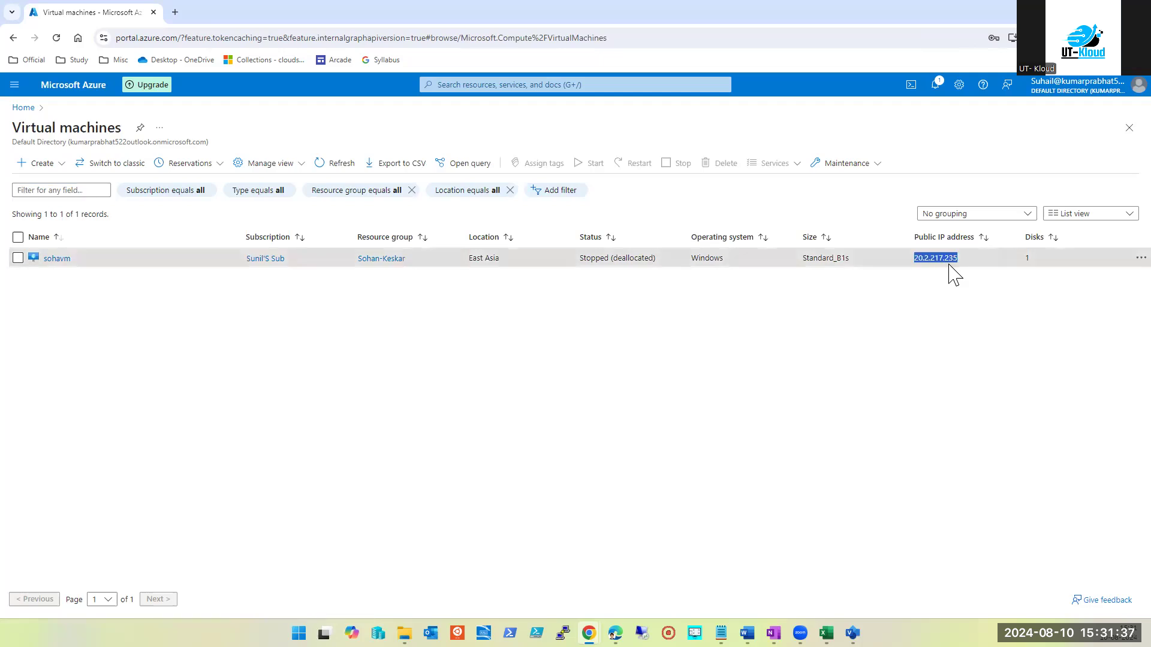
pyautogui.click(530, 86)
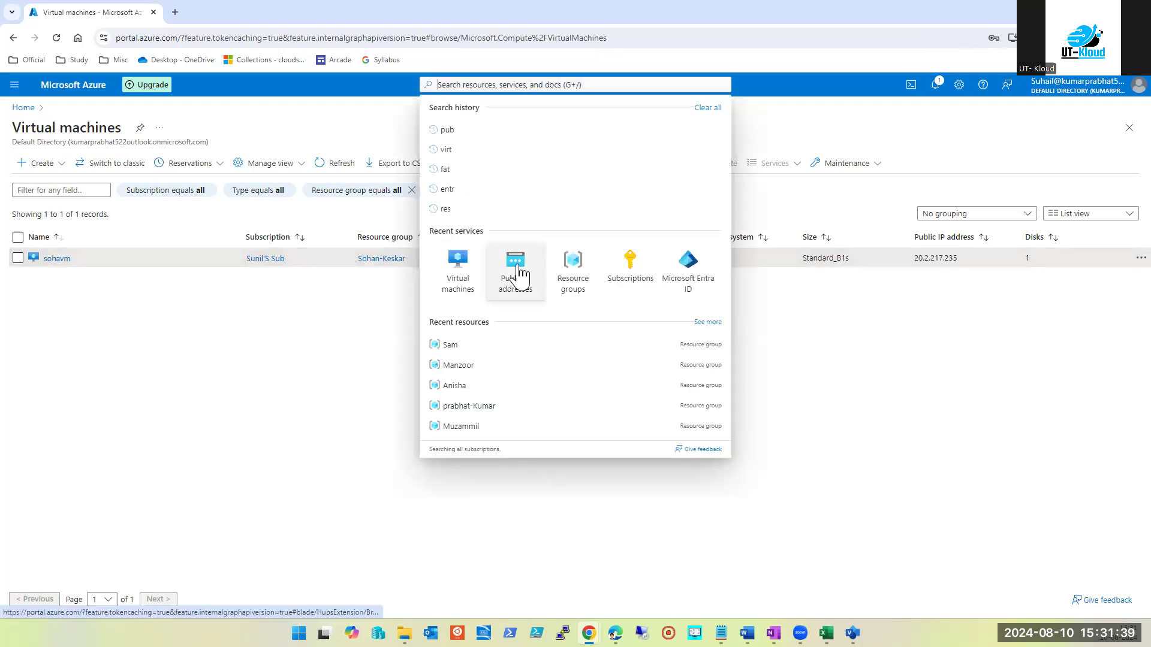
pyautogui.click(517, 256)
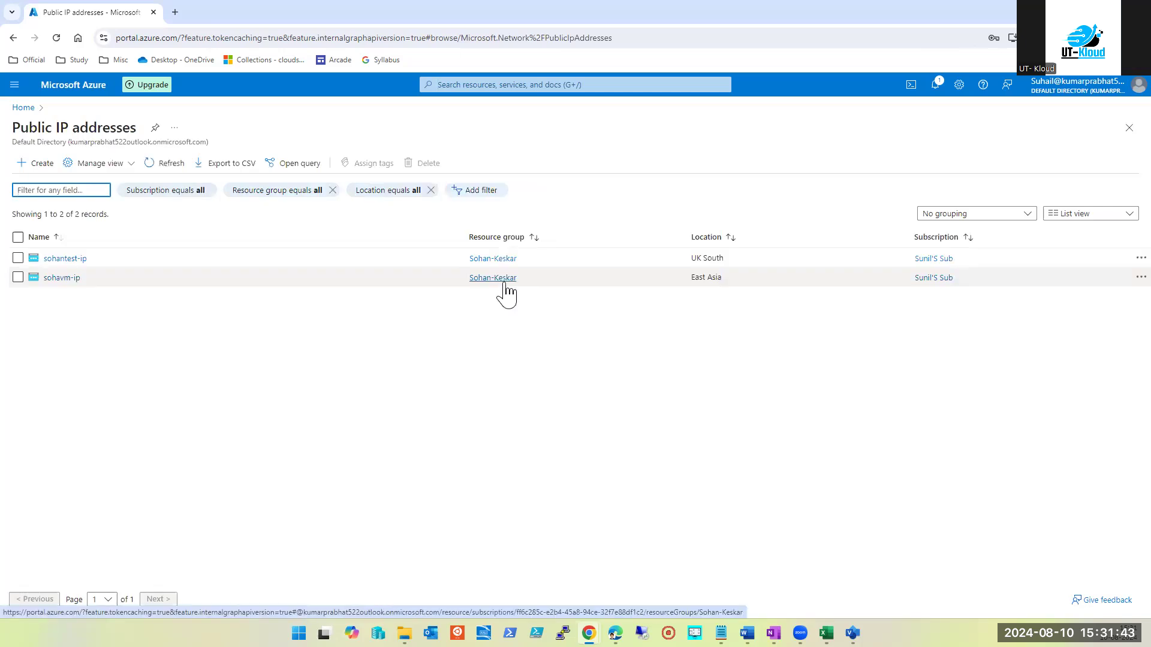
# Sort out the portal browser tabs, signing in with the first listed account
pyautogui.rightClick(84, 13)
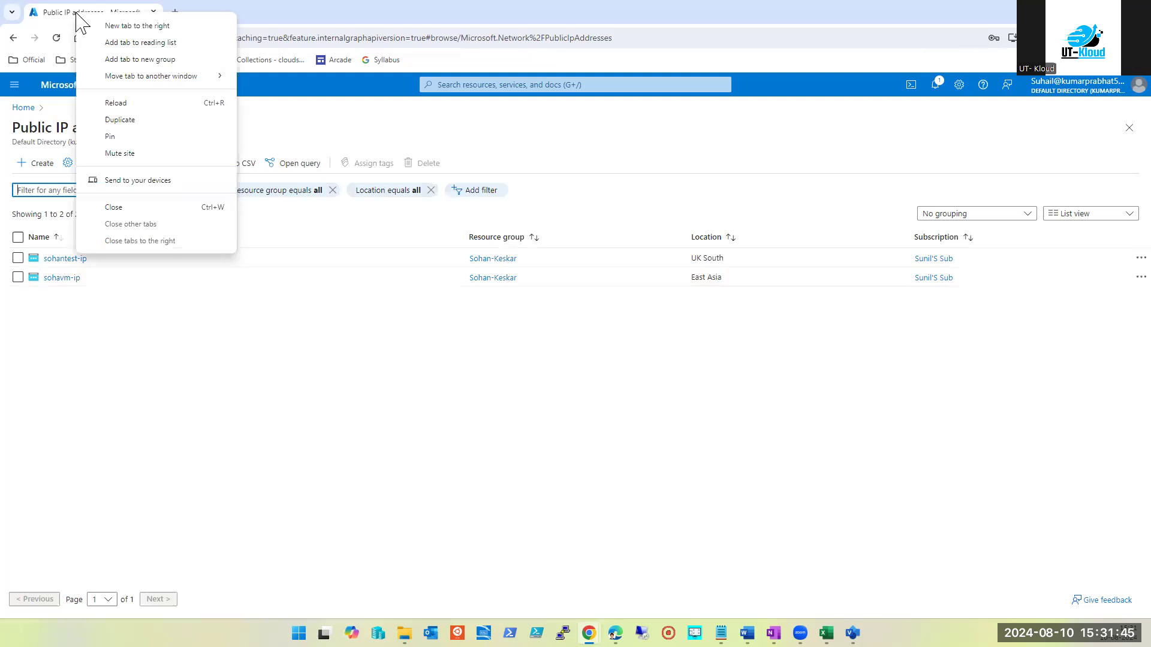
pyautogui.press('Escape')
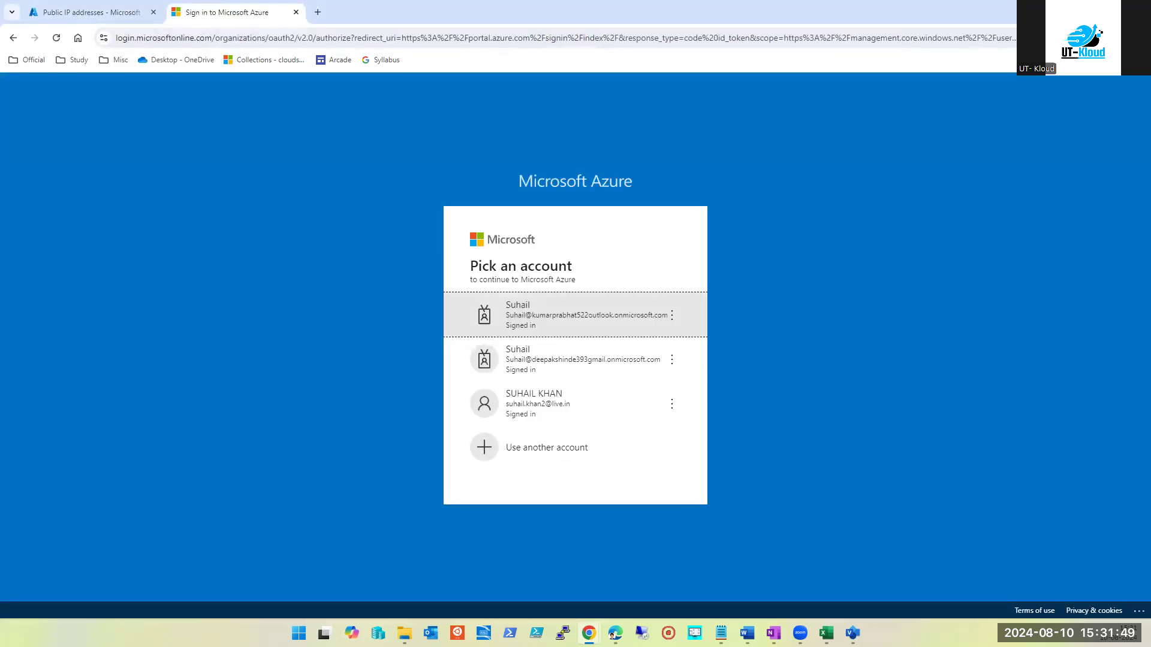
pyautogui.click(120, 17)
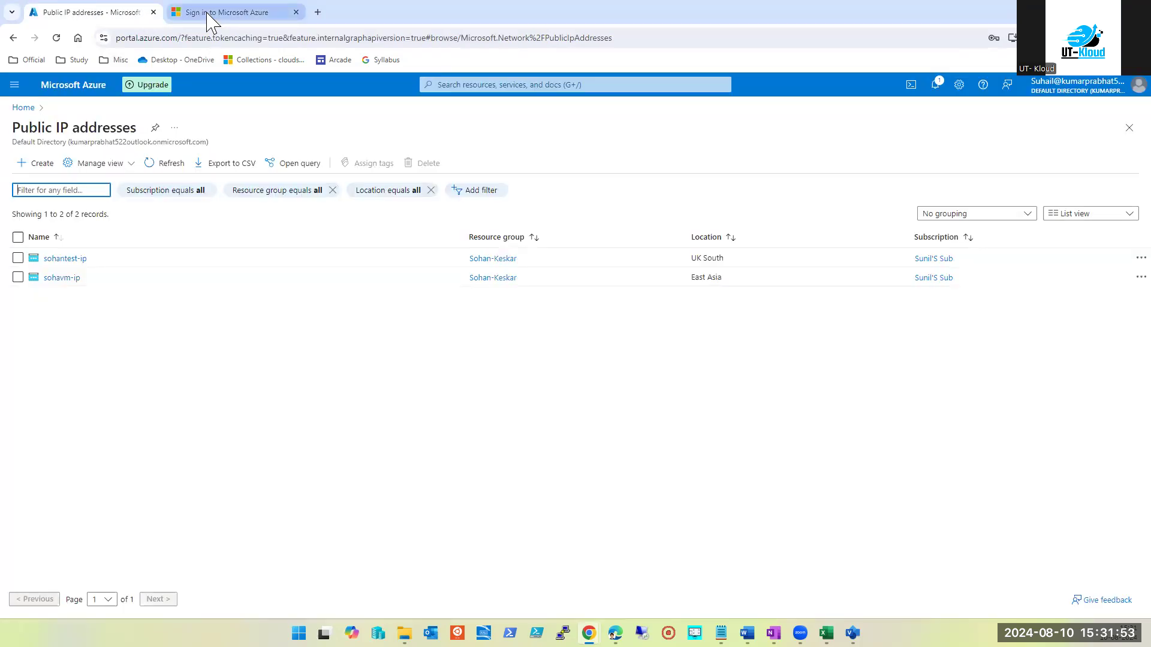
pyautogui.click(206, 13)
pyautogui.click(566, 329)
pyautogui.click(77, 18)
pyautogui.moveTo(76, 18); pyautogui.dragTo(315, 27)
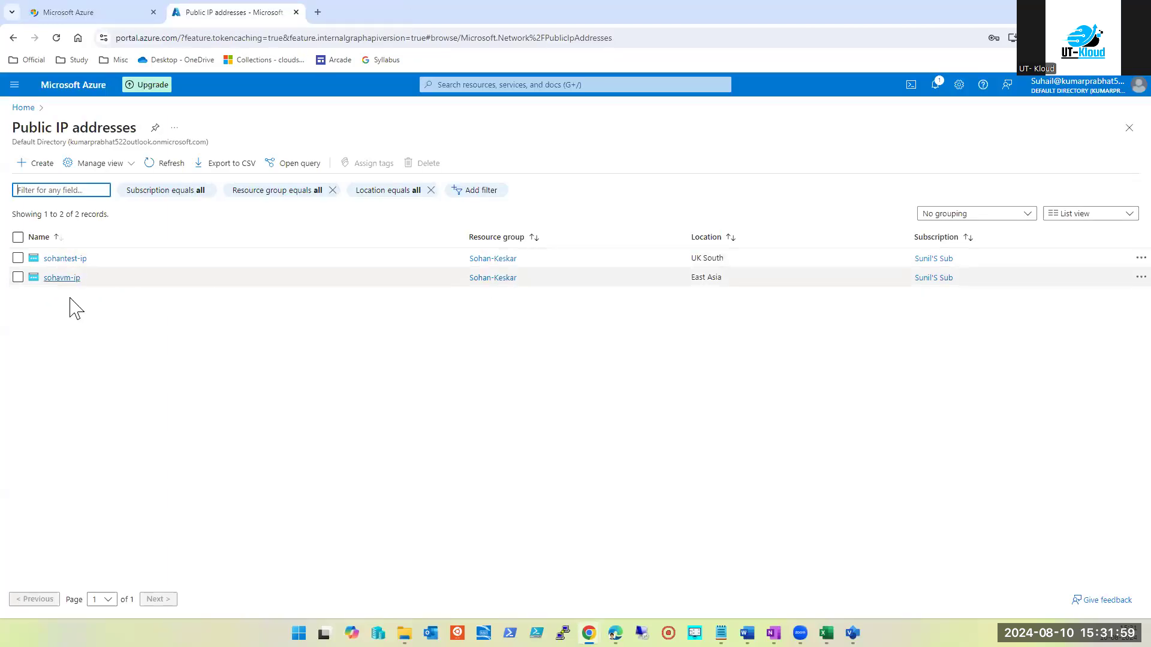
pyautogui.click(93, 13)
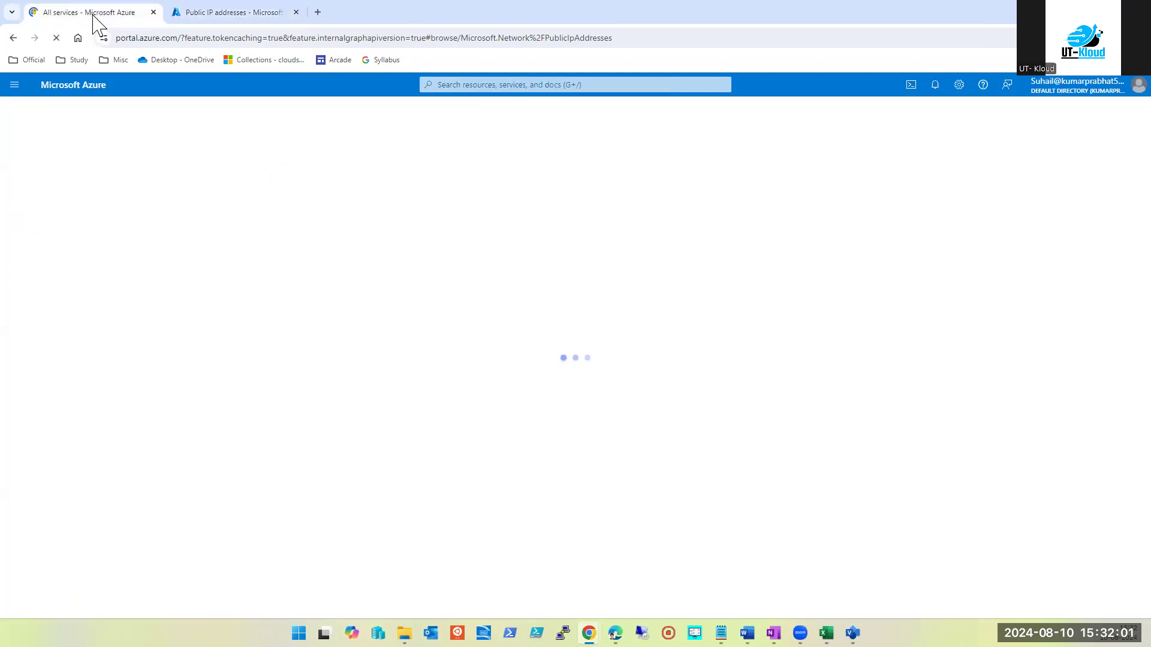
# Open the Virtual machines list from search, showing sohavm stopped in East Asia
pyautogui.click(562, 87)
pyautogui.click(469, 87)
pyautogui.click(514, 269)
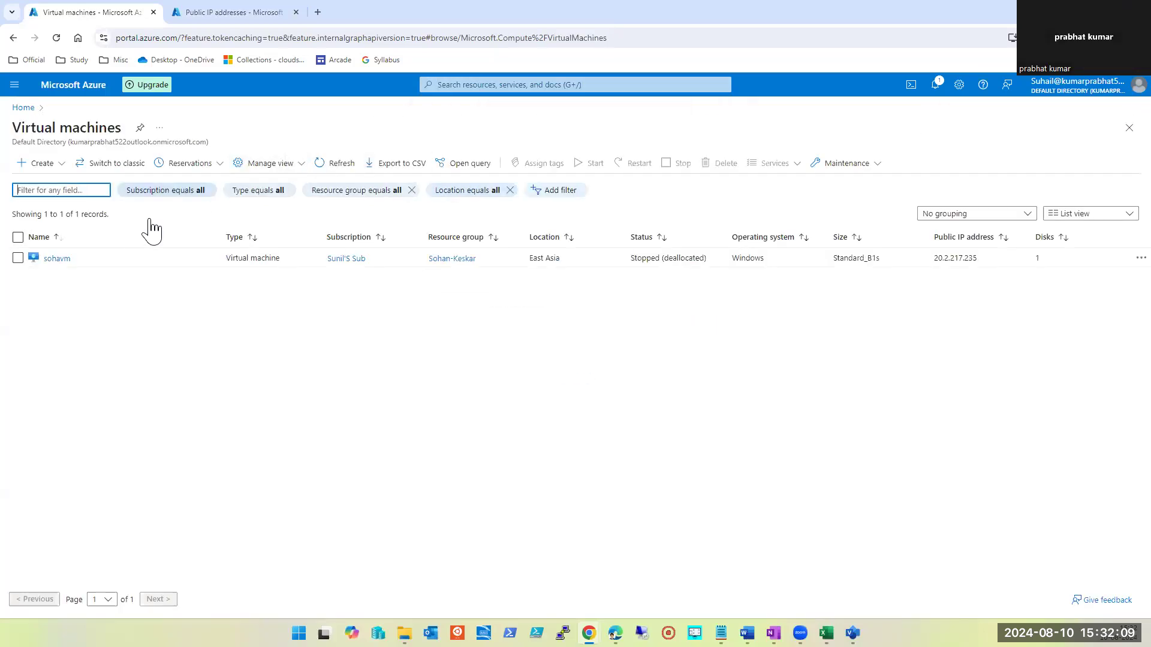
# Compare sohavm's overview IPs (20.2.217.235, private 10.0.0.4) against the Public IP addresses list
pyautogui.click(53, 259)
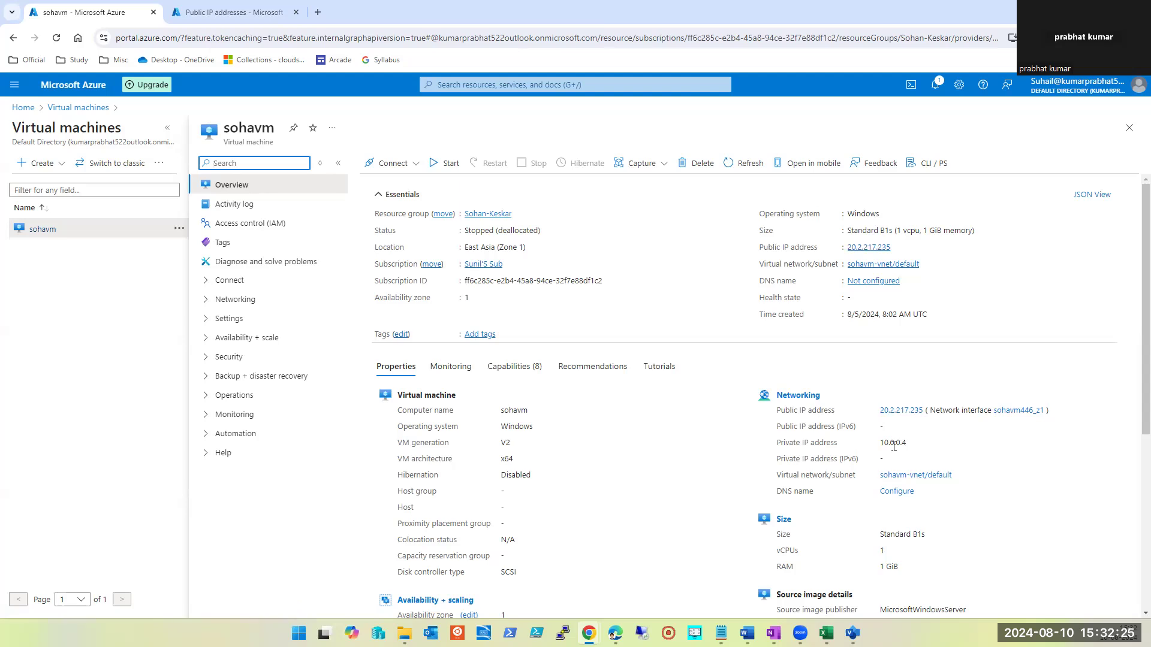
pyautogui.click(218, 13)
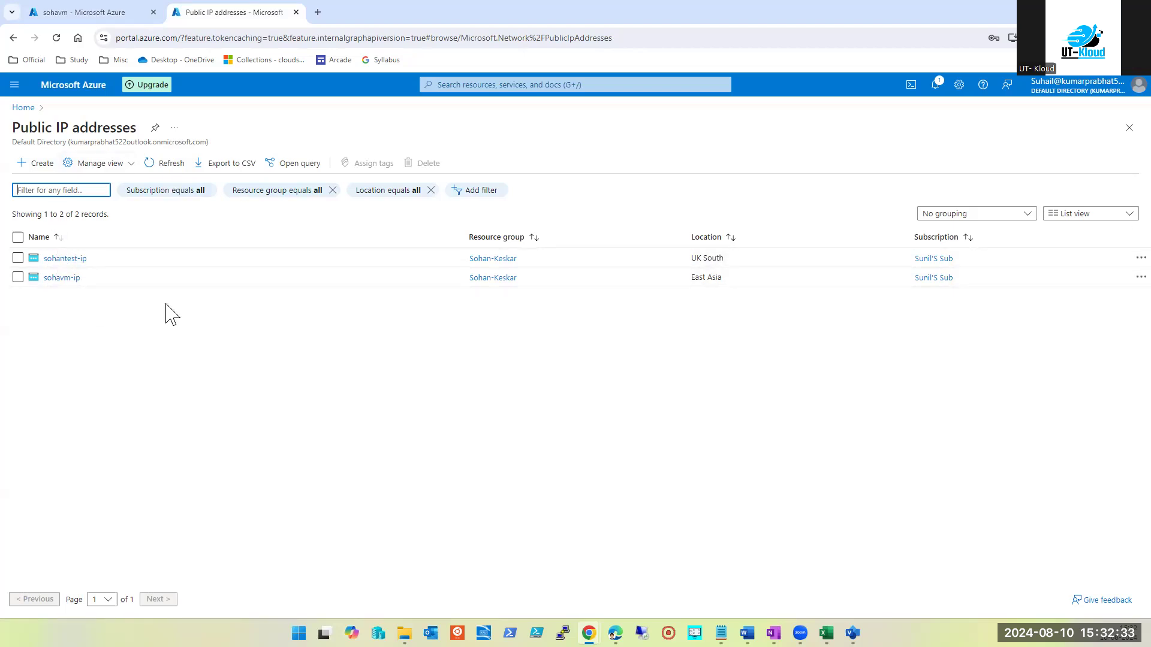
pyautogui.click(85, 13)
pyautogui.doubleClick(894, 442)
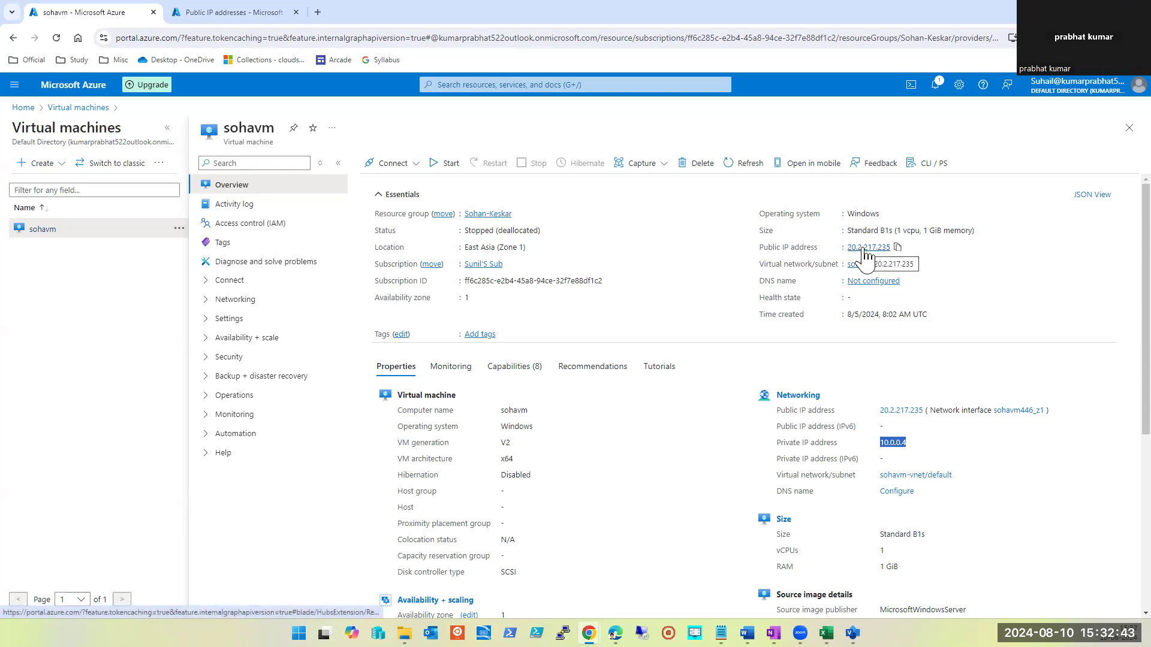
pyautogui.click(203, 13)
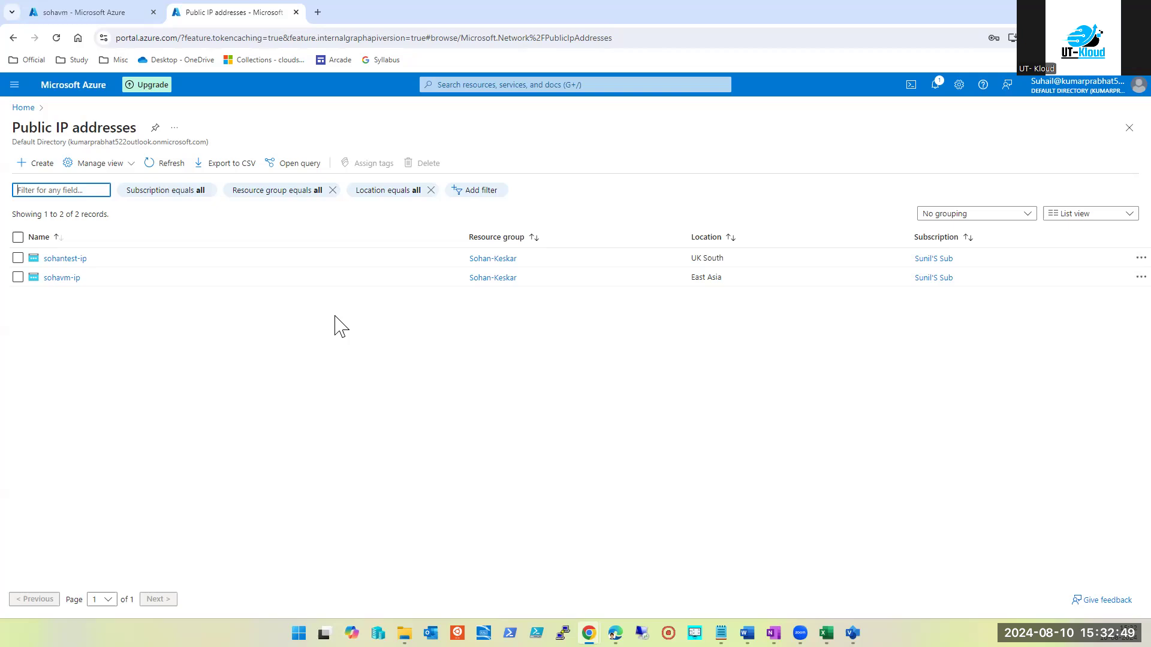
# Review sohantest-ip and compare locations: sohantest-ip in UK South, sohavm-ip in East Asia
pyautogui.click(67, 260)
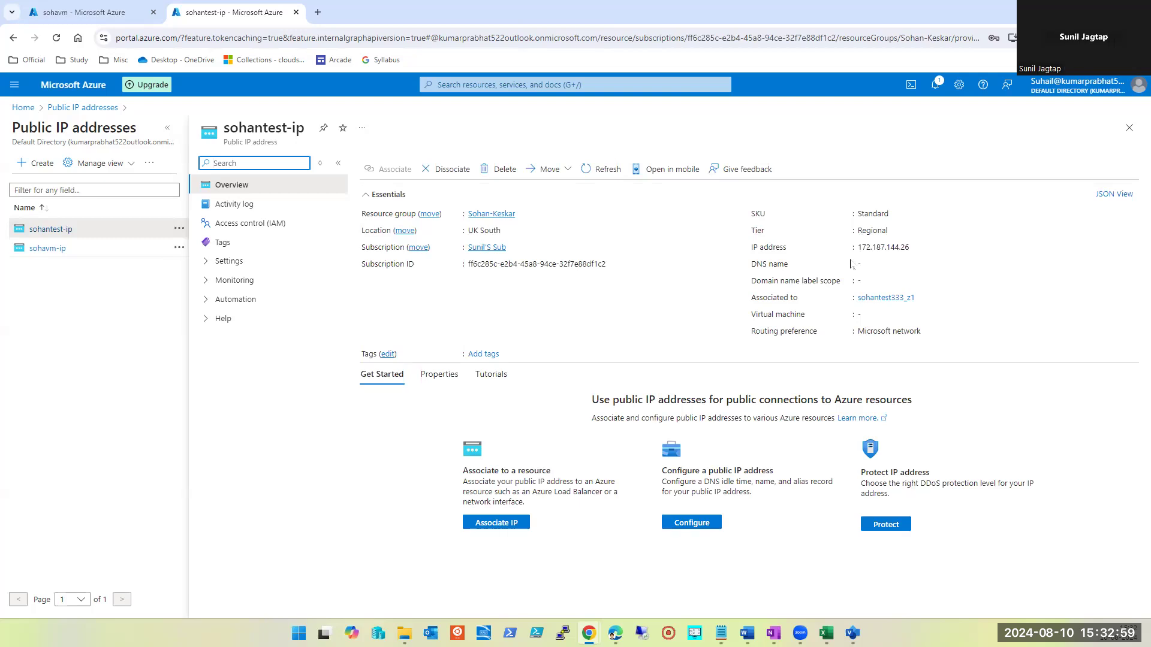
pyautogui.click(1123, 131)
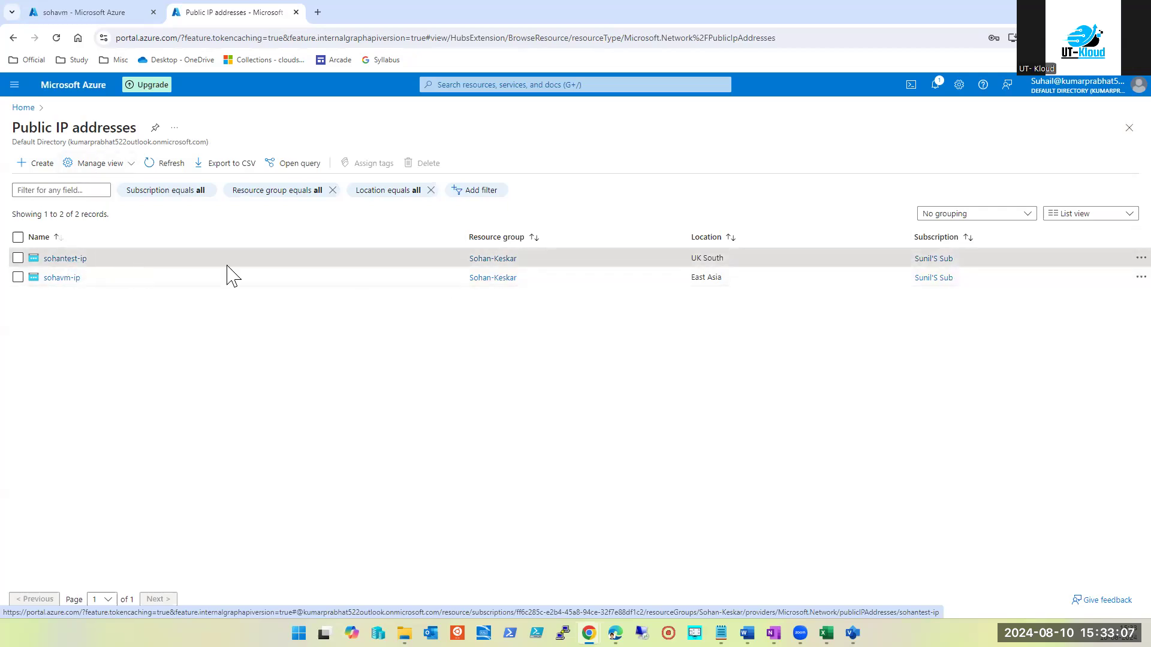
pyautogui.tripleClick(704, 258)
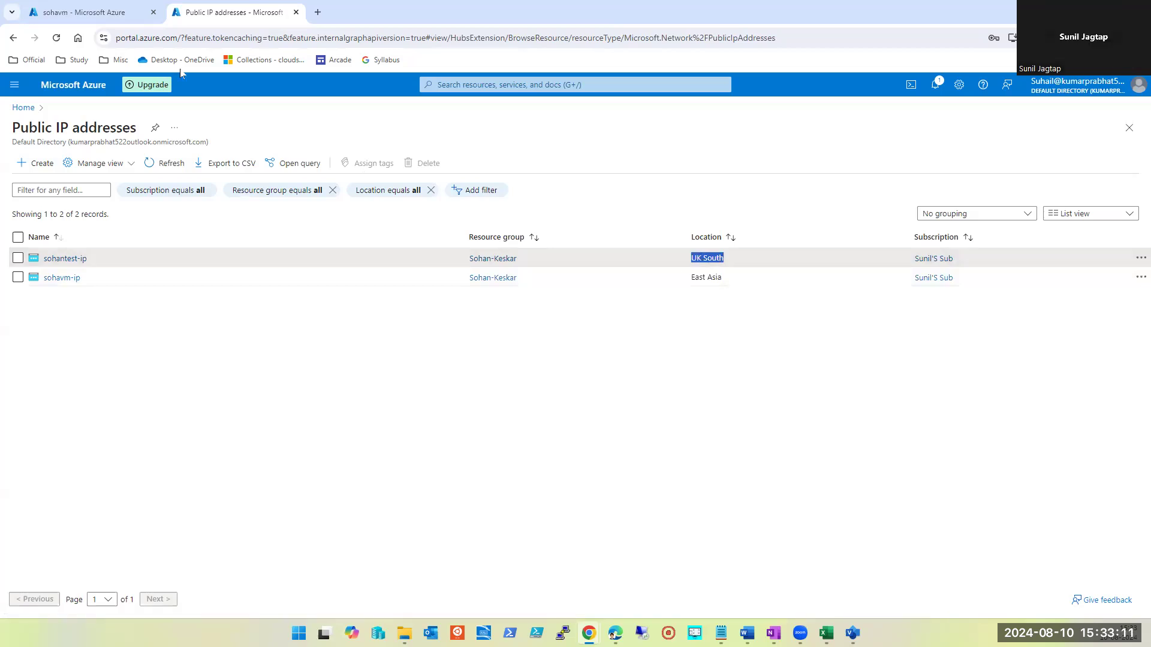
pyautogui.click(96, 13)
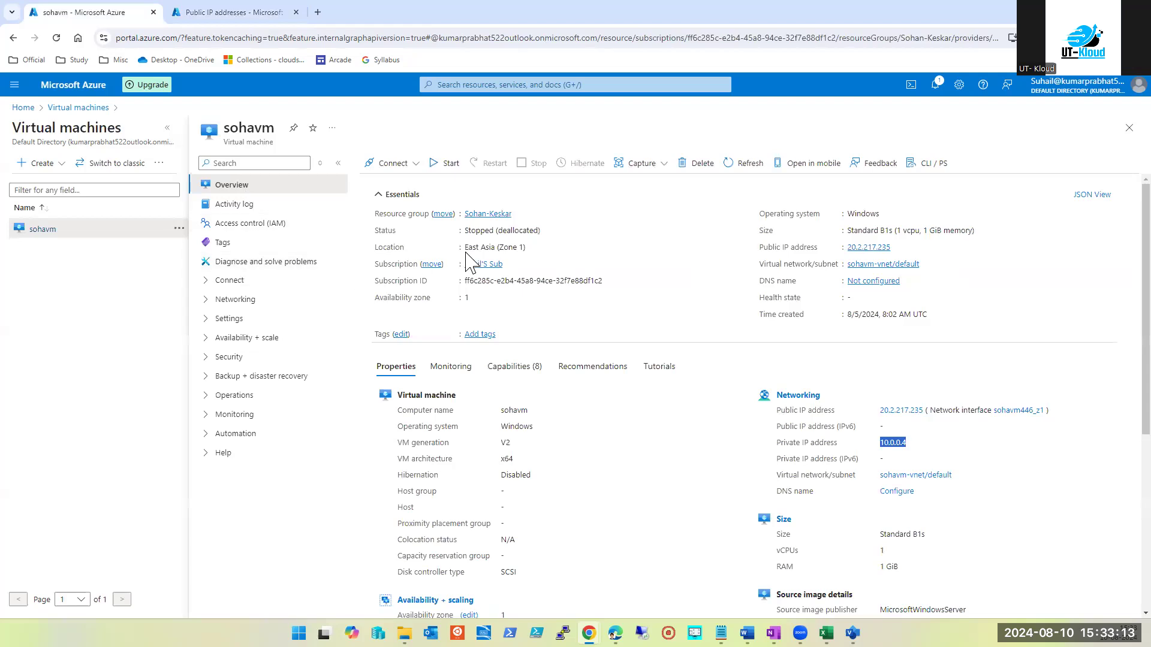
pyautogui.click(228, 15)
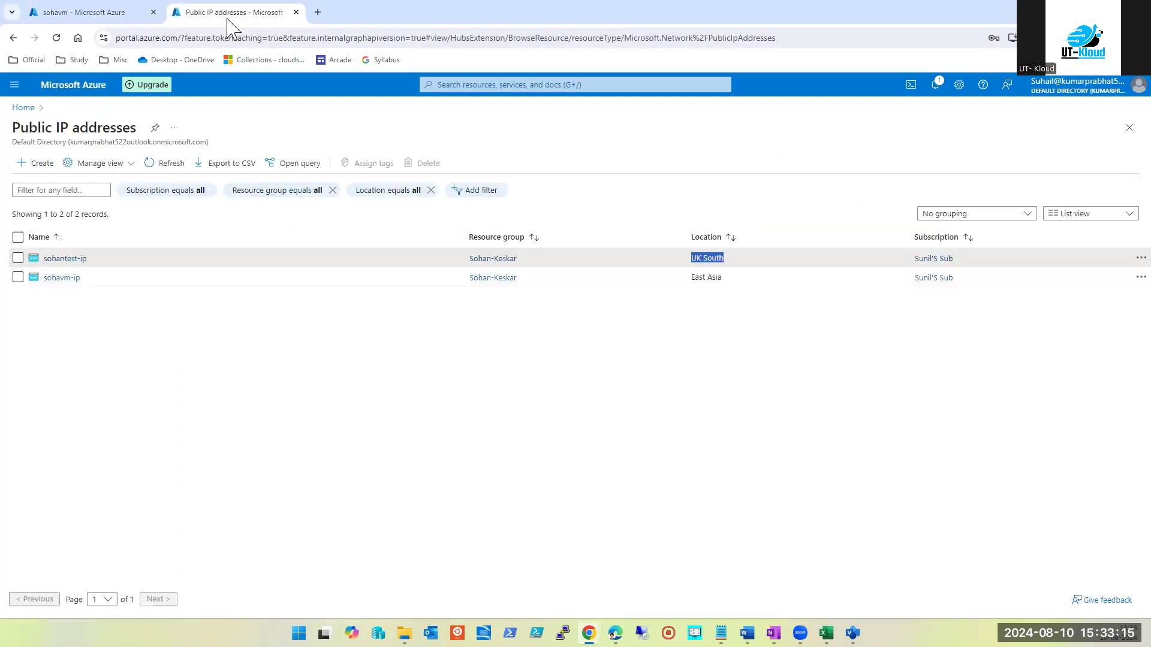
pyautogui.doubleClick(713, 276)
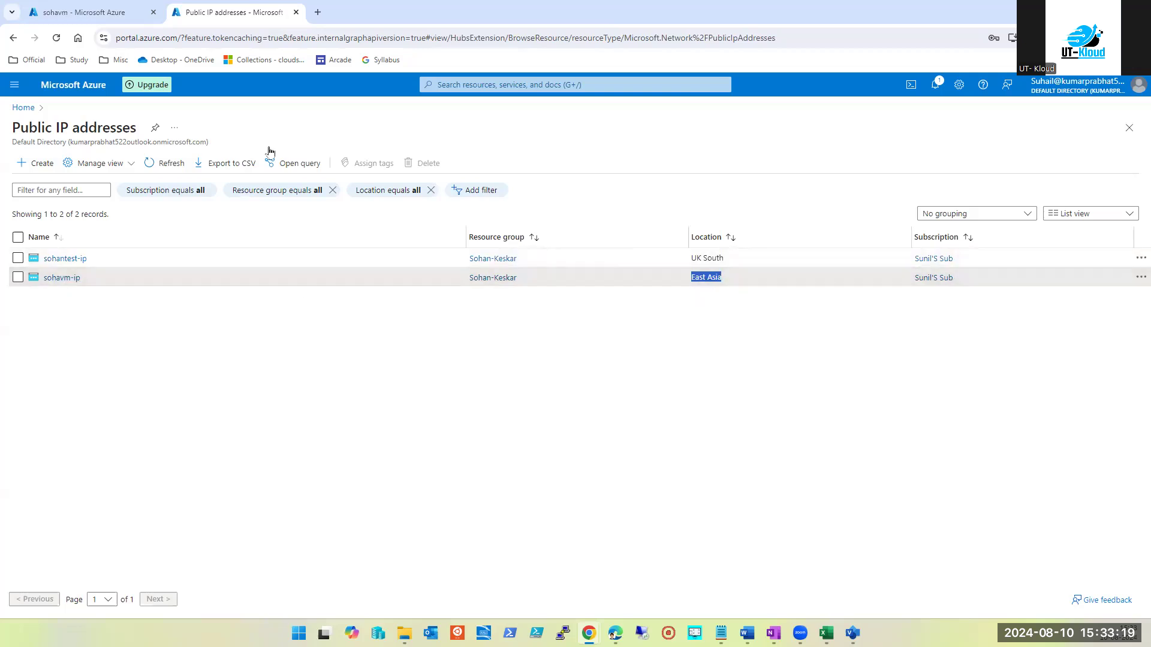
# Confirm the VM name sohavm, then tick the sohavm-ip row
pyautogui.click(99, 17)
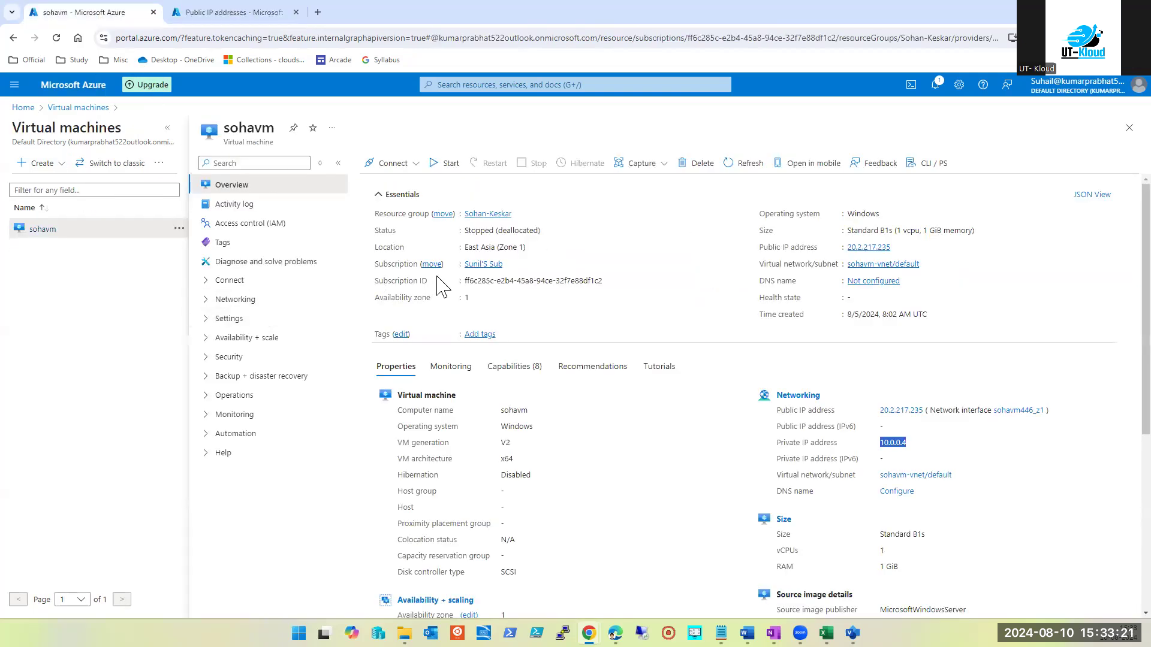
pyautogui.click(205, 22)
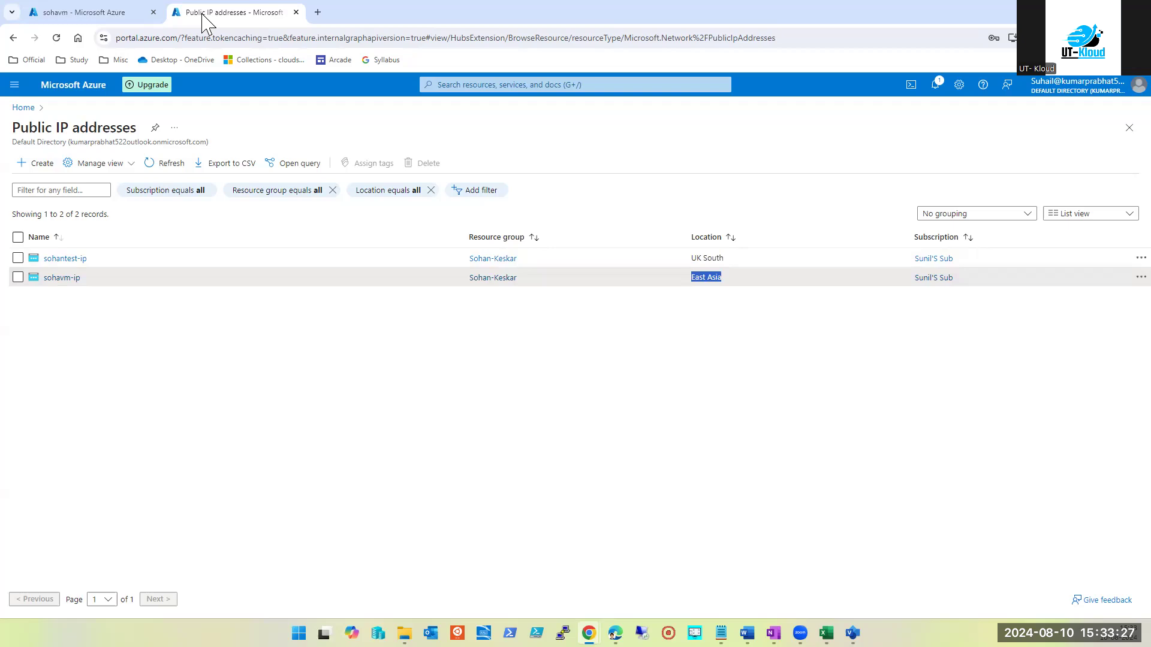
pyautogui.click(108, 16)
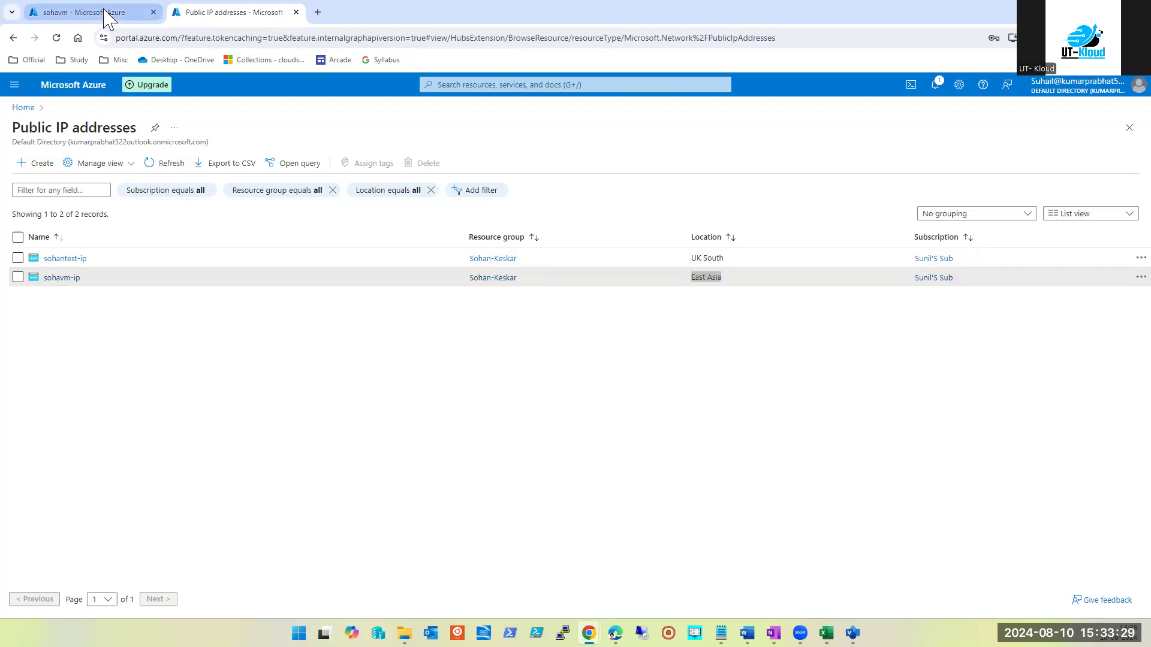
pyautogui.doubleClick(266, 132)
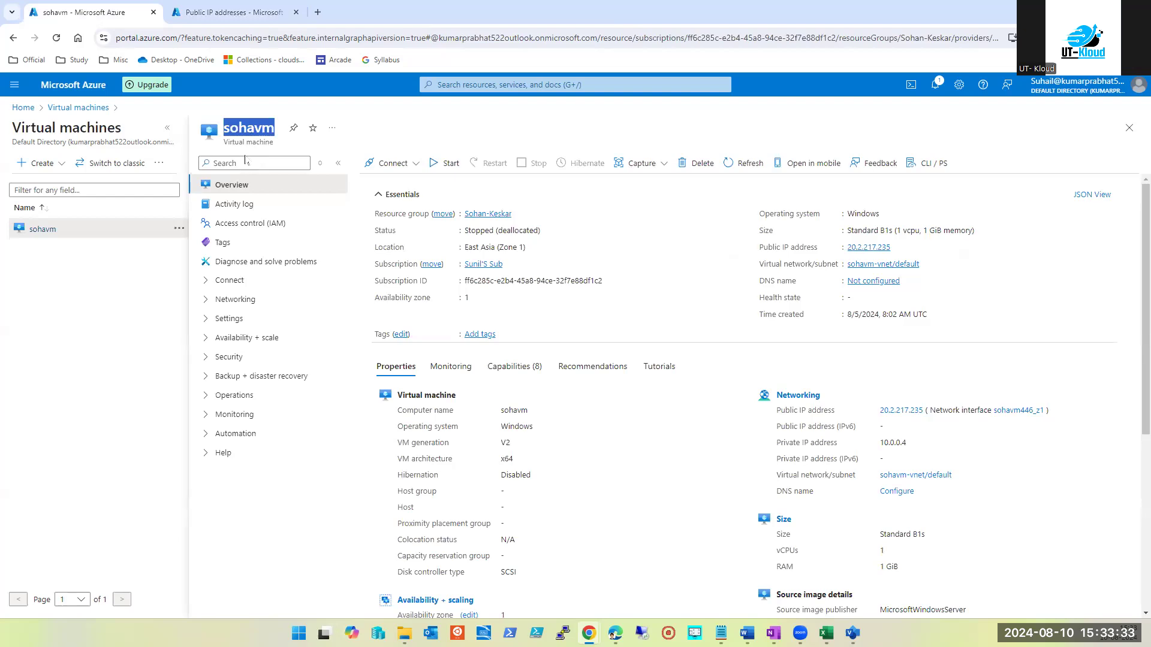
pyautogui.click(232, 12)
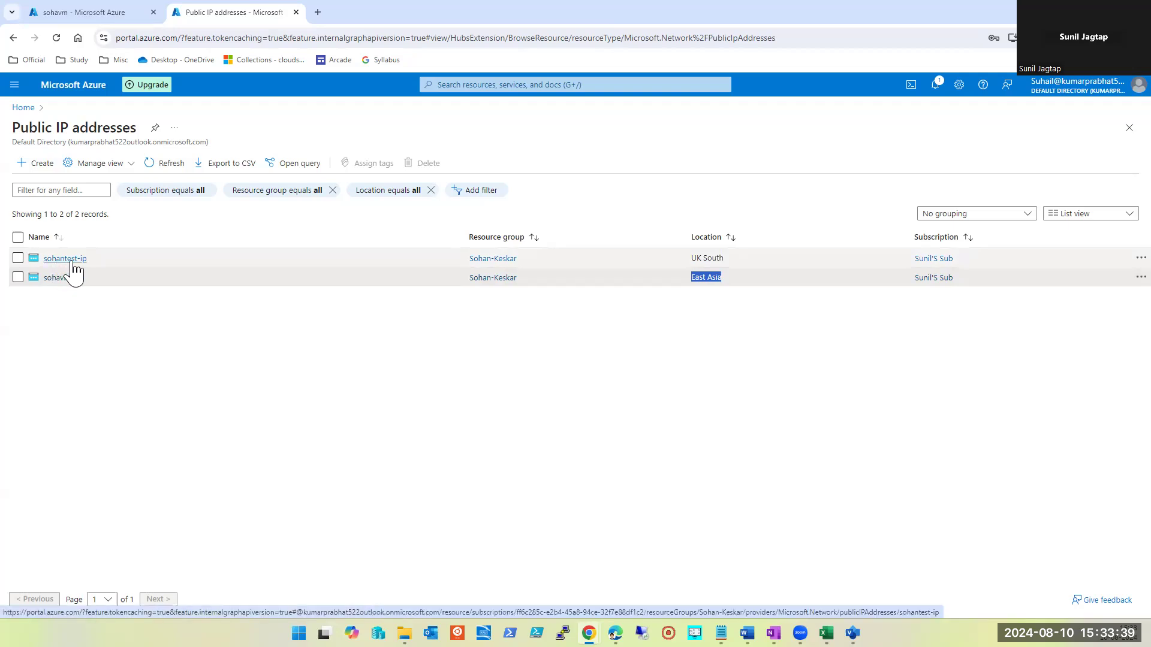
pyautogui.click(18, 278)
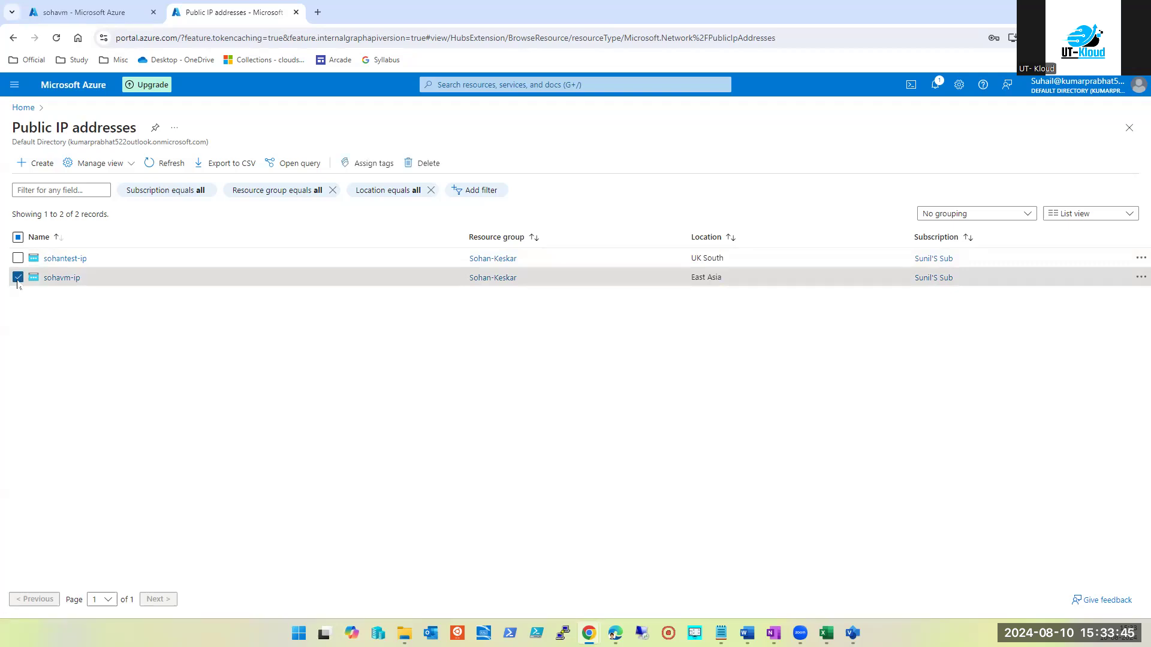
# Select sohantest-ip and sohavm-ip and confirm their deletion by entering 'delete'
pyautogui.click(18, 237)
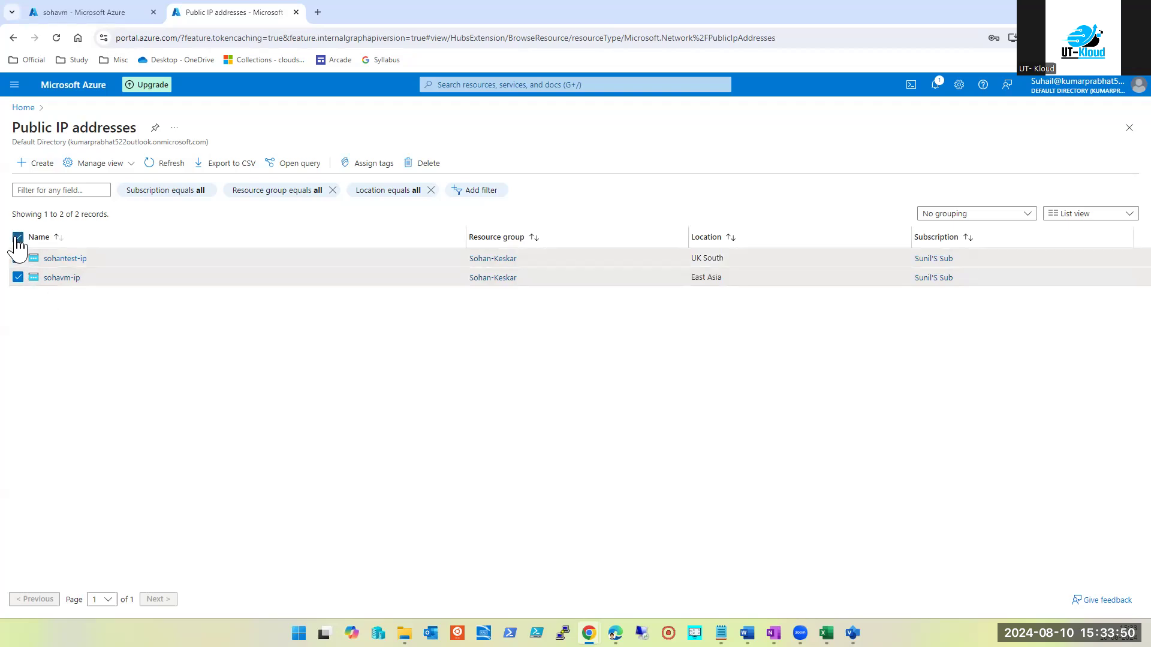
pyautogui.click(406, 171)
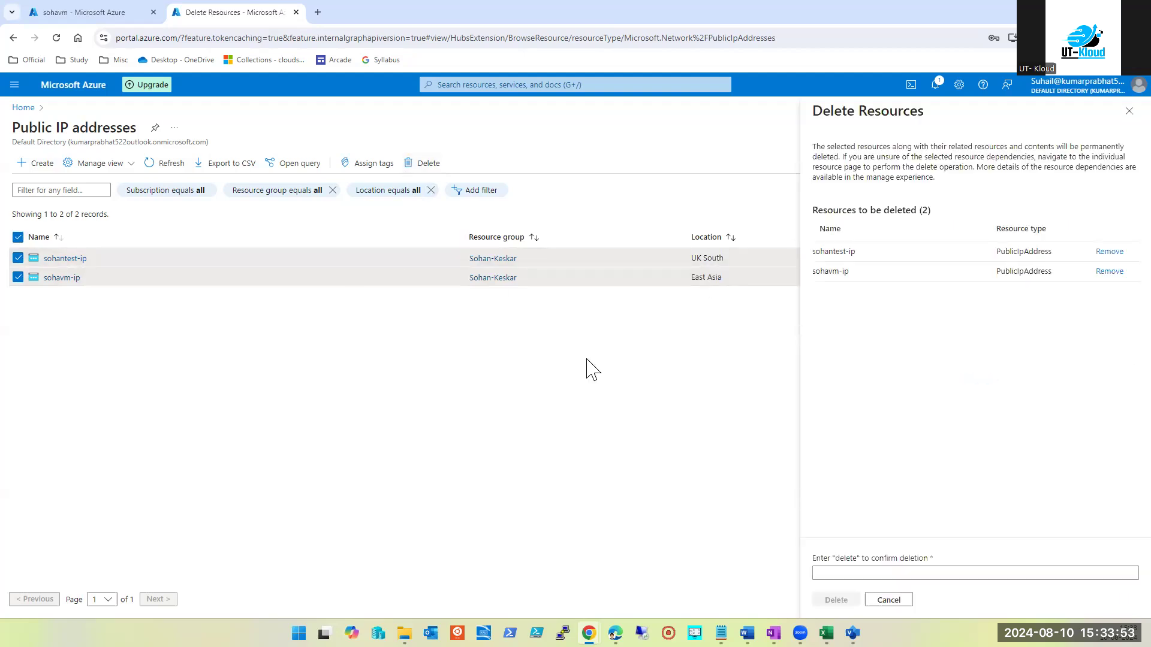
pyautogui.click(841, 573)
pyautogui.write('delete')
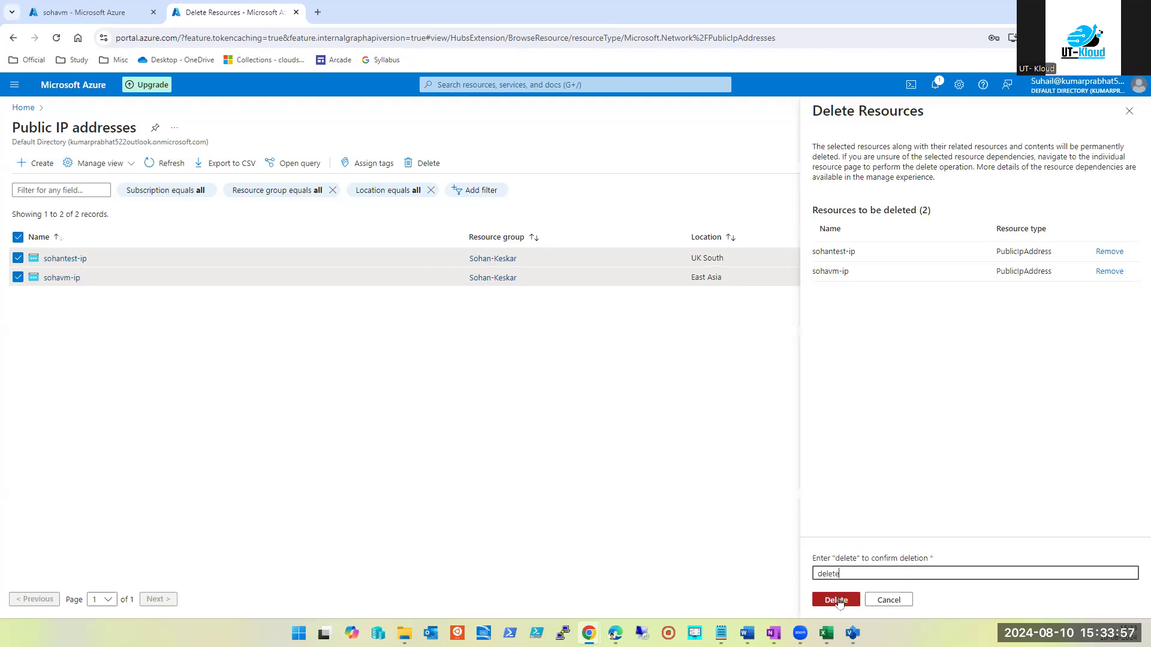
pyautogui.click(837, 600)
pyautogui.click(956, 408)
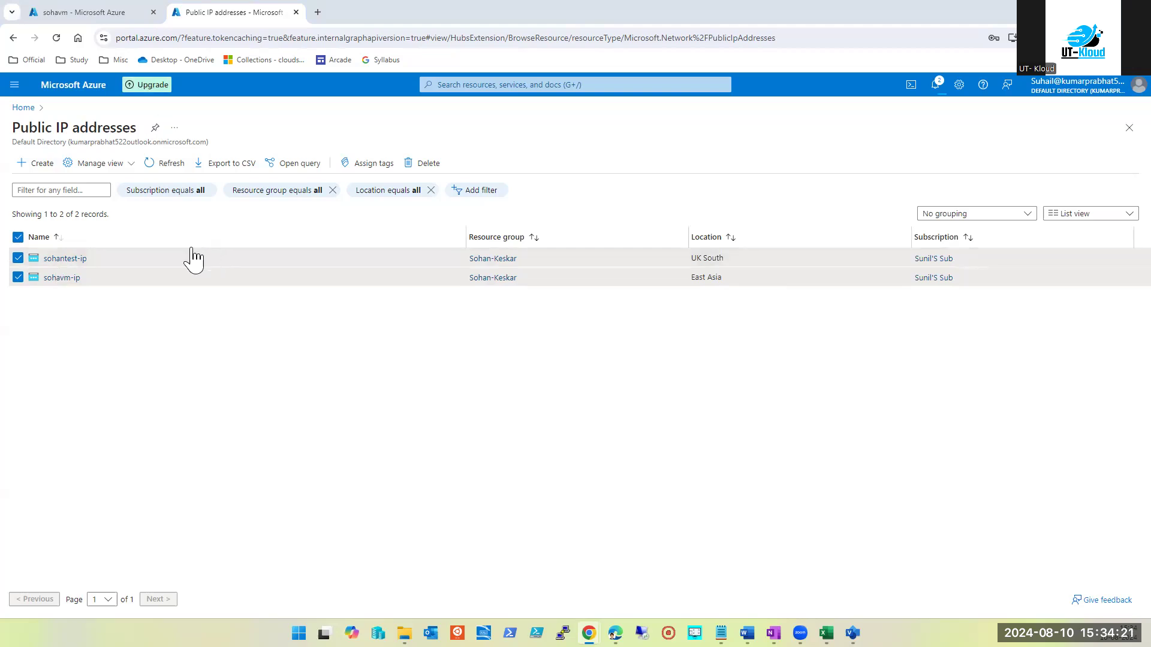
pyautogui.click(60, 278)
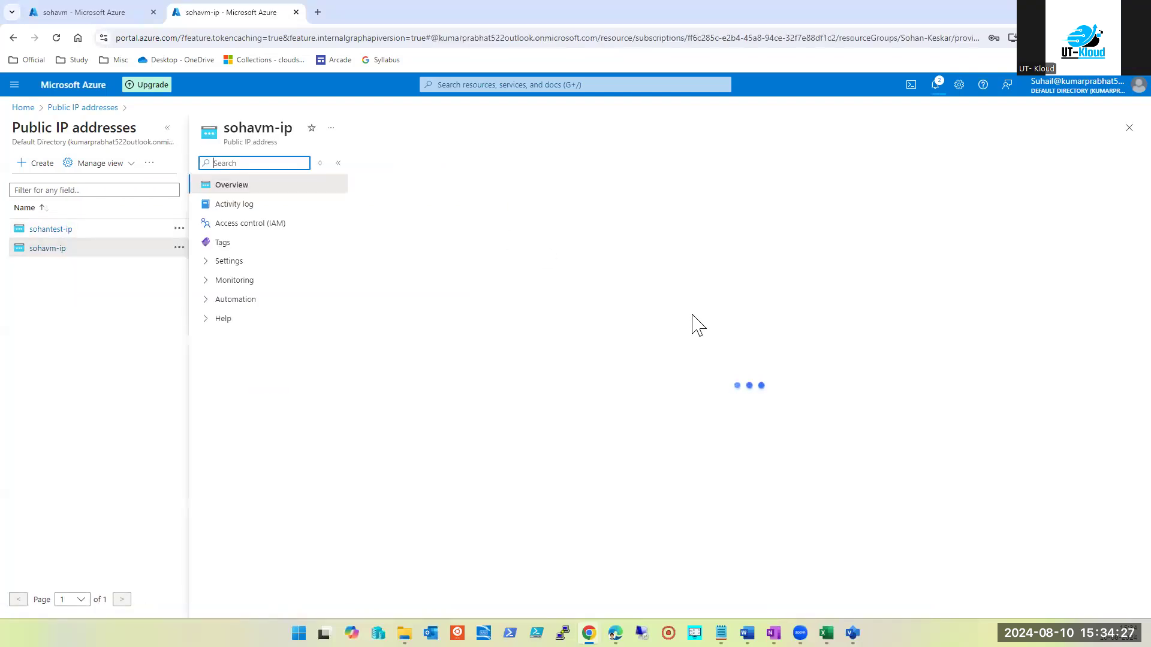
pyautogui.tripleClick(260, 128)
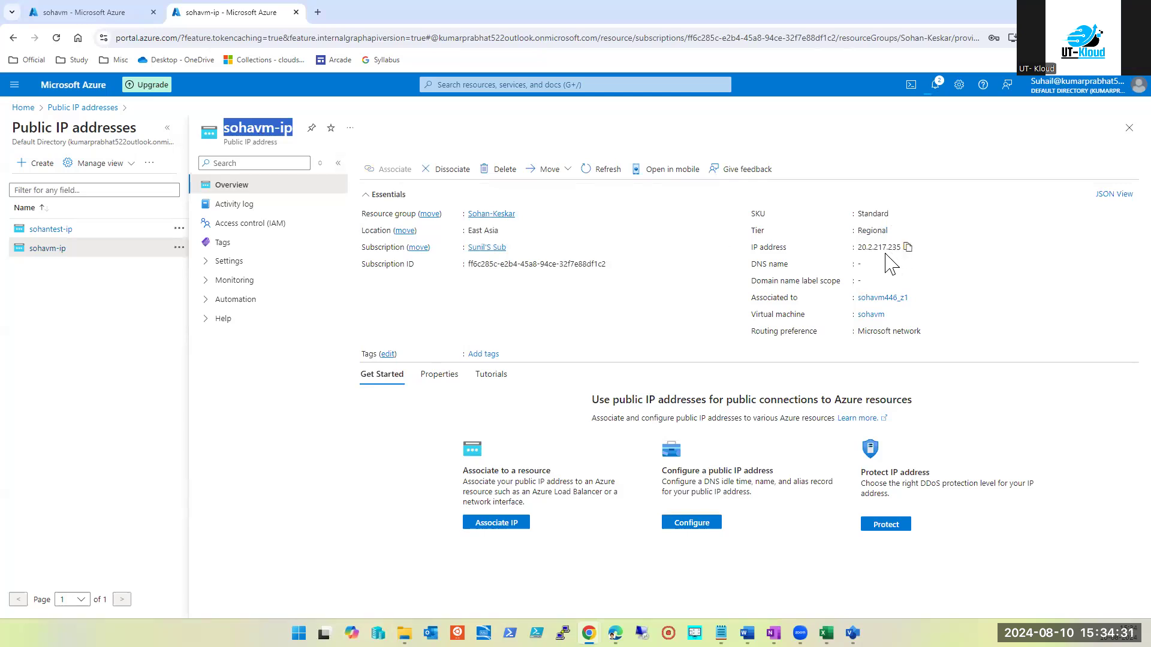
pyautogui.click(110, 18)
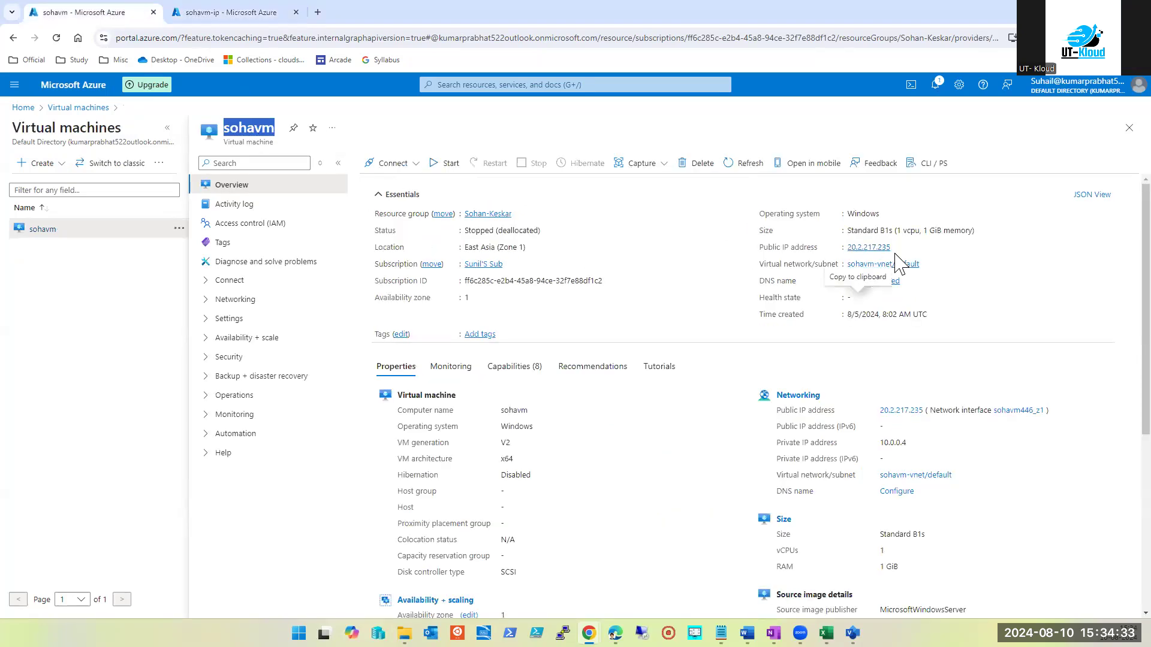
pyautogui.click(235, 10)
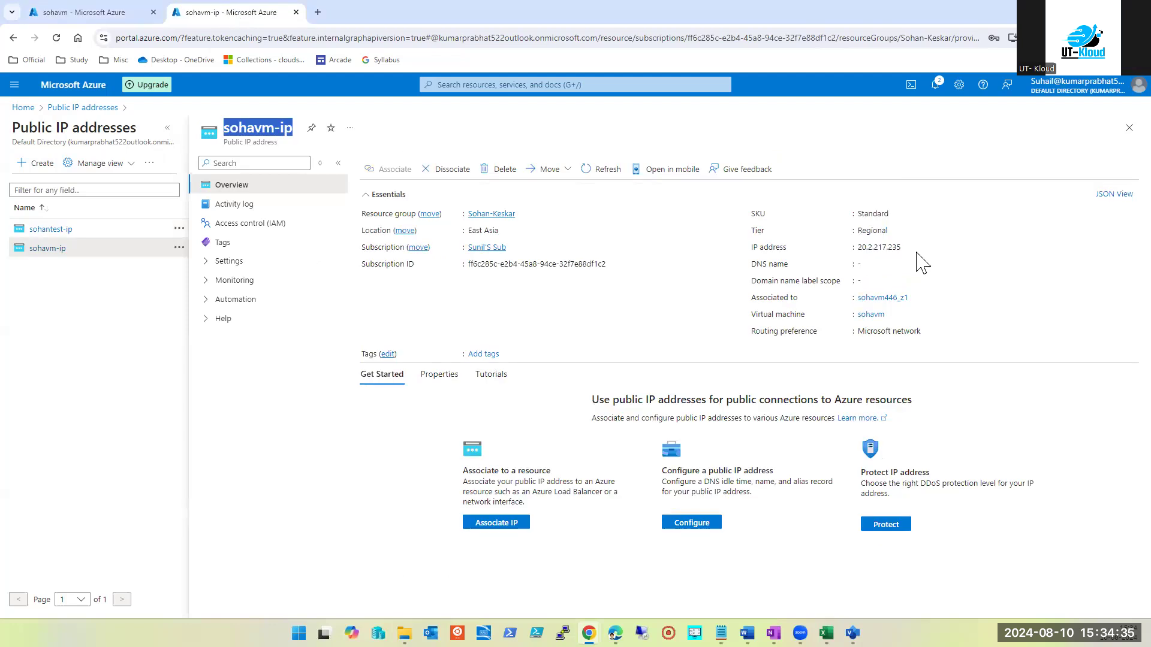
pyautogui.click(1128, 128)
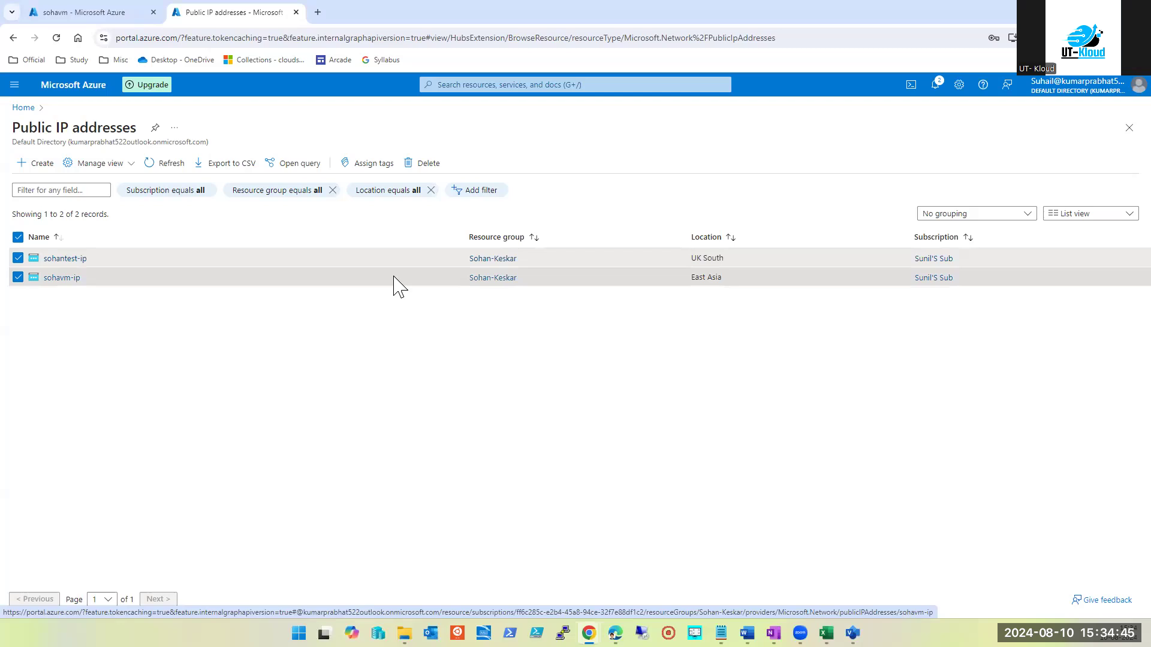
# Read the failed-deletion error details, refresh the IP list, and close Notifications
pyautogui.click(935, 84)
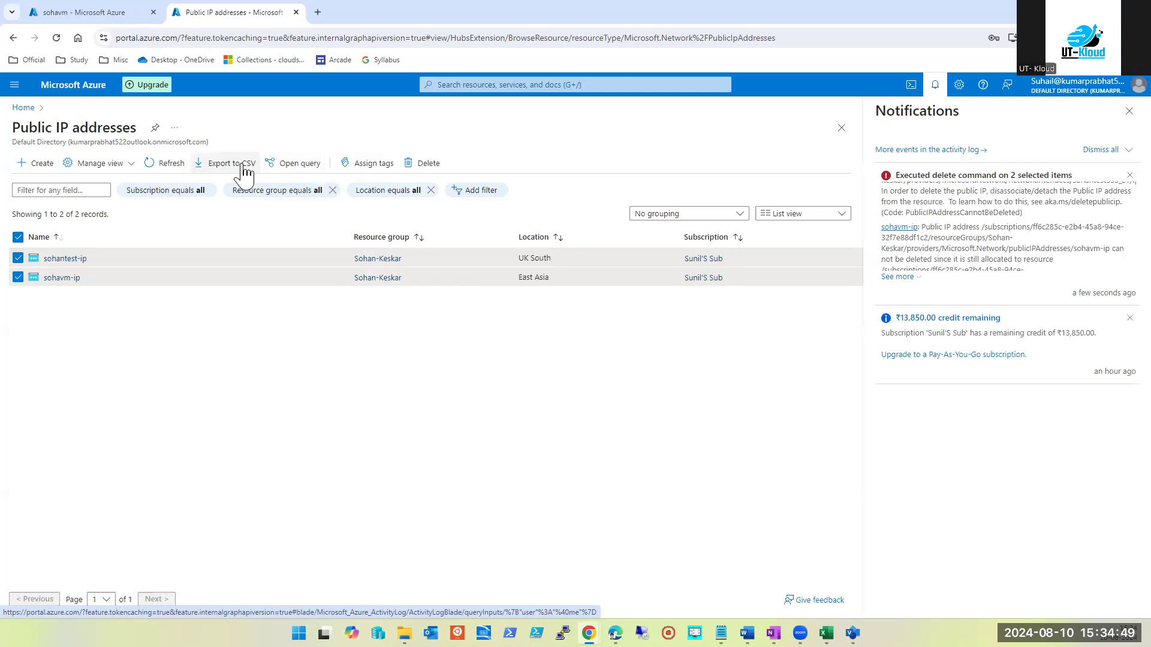
pyautogui.click(154, 171)
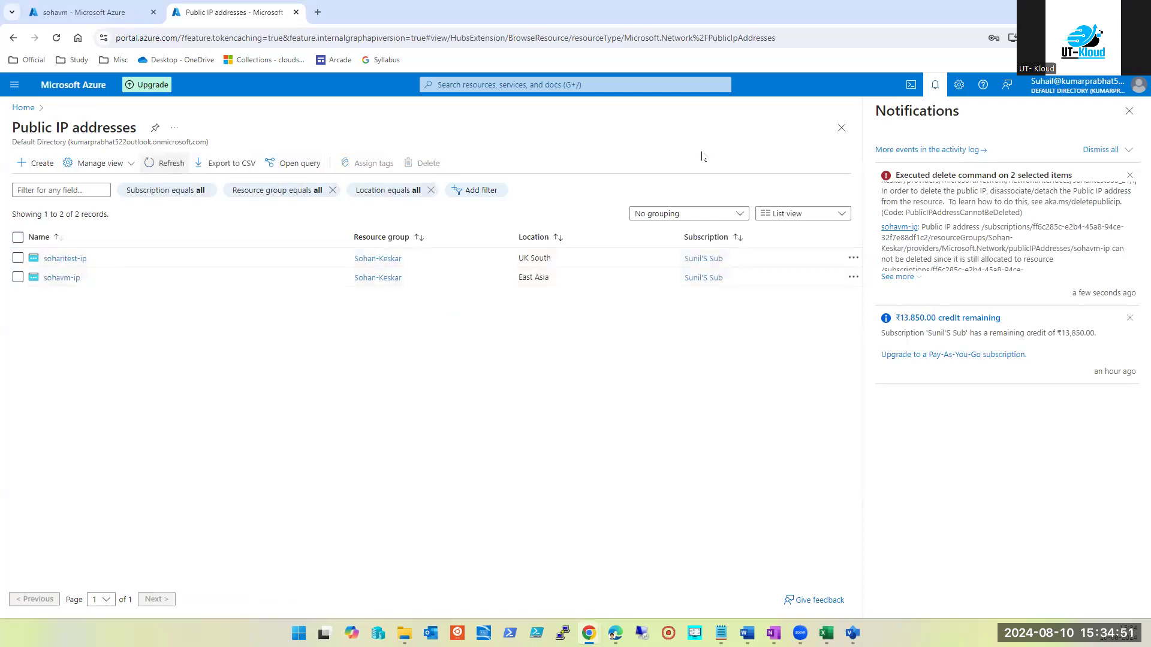
pyautogui.click(899, 278)
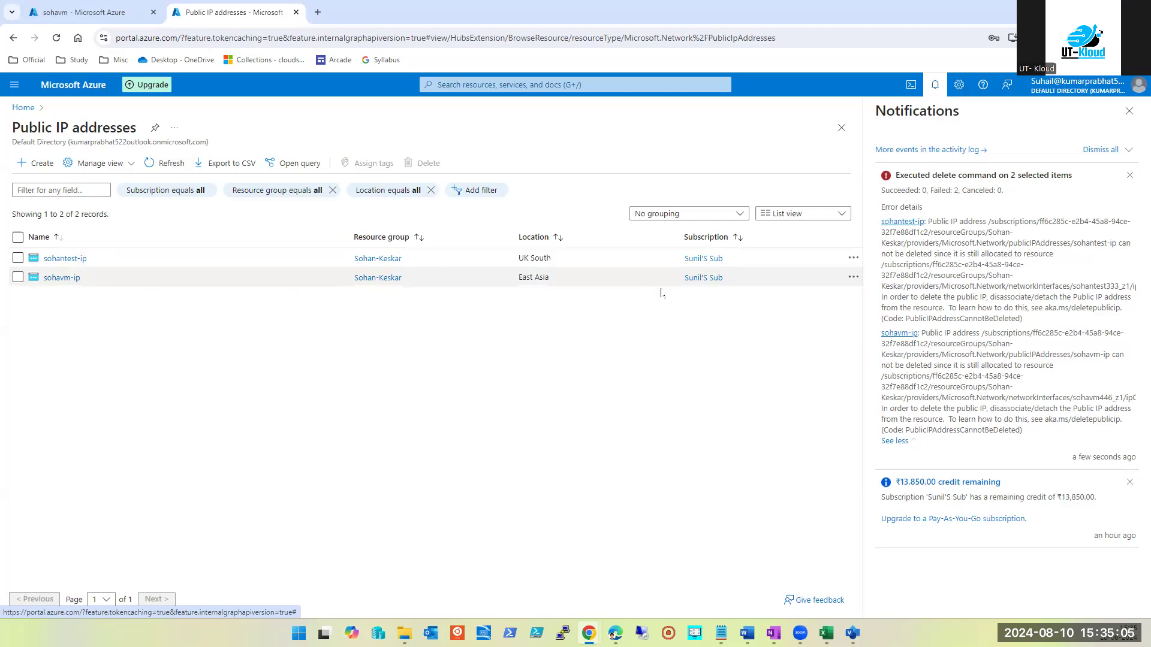
pyautogui.click(1130, 110)
pyautogui.click(479, 84)
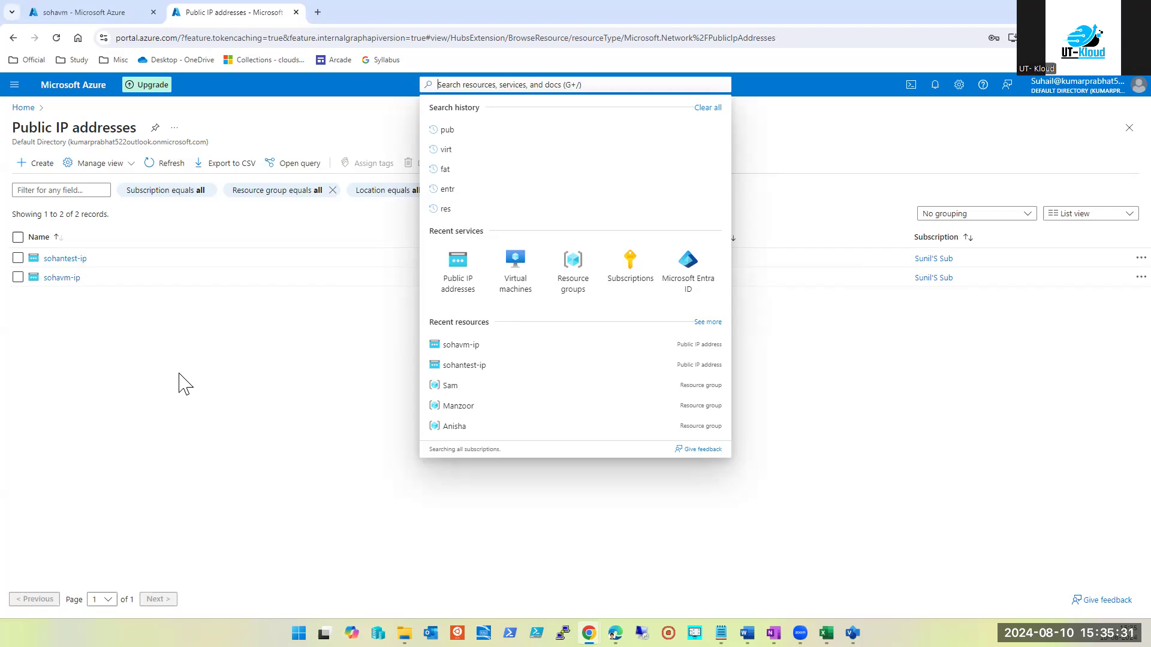
# Open sohavm's Tags blade, then close it without changes, back to Virtual machines
pyautogui.click(79, 12)
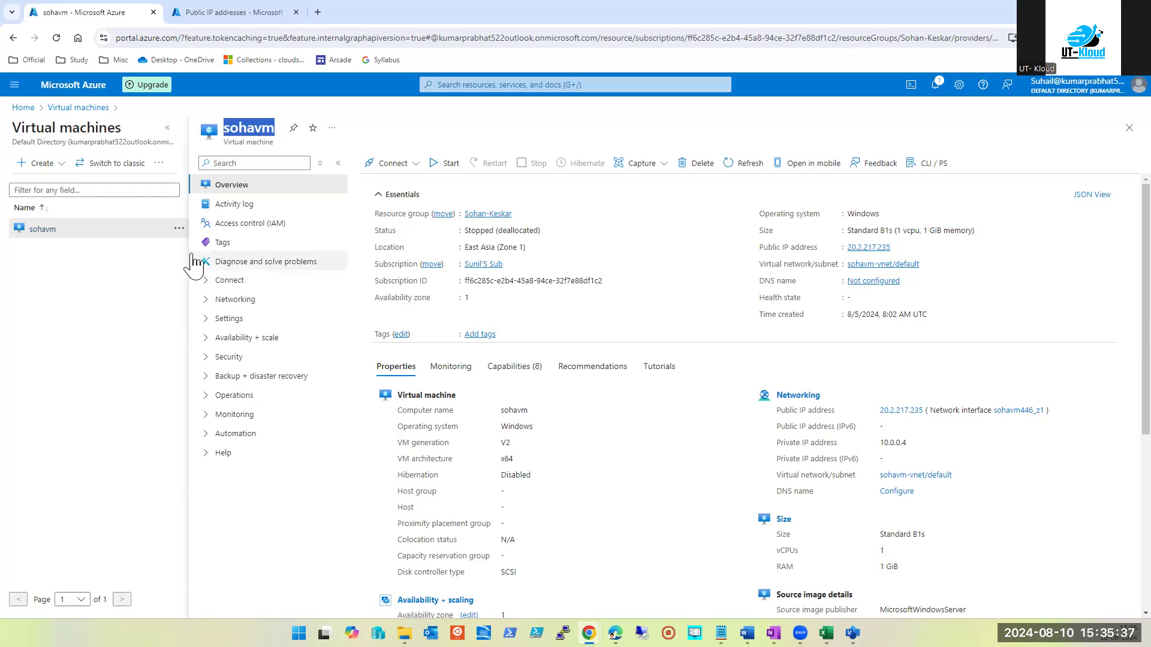
pyautogui.click(223, 244)
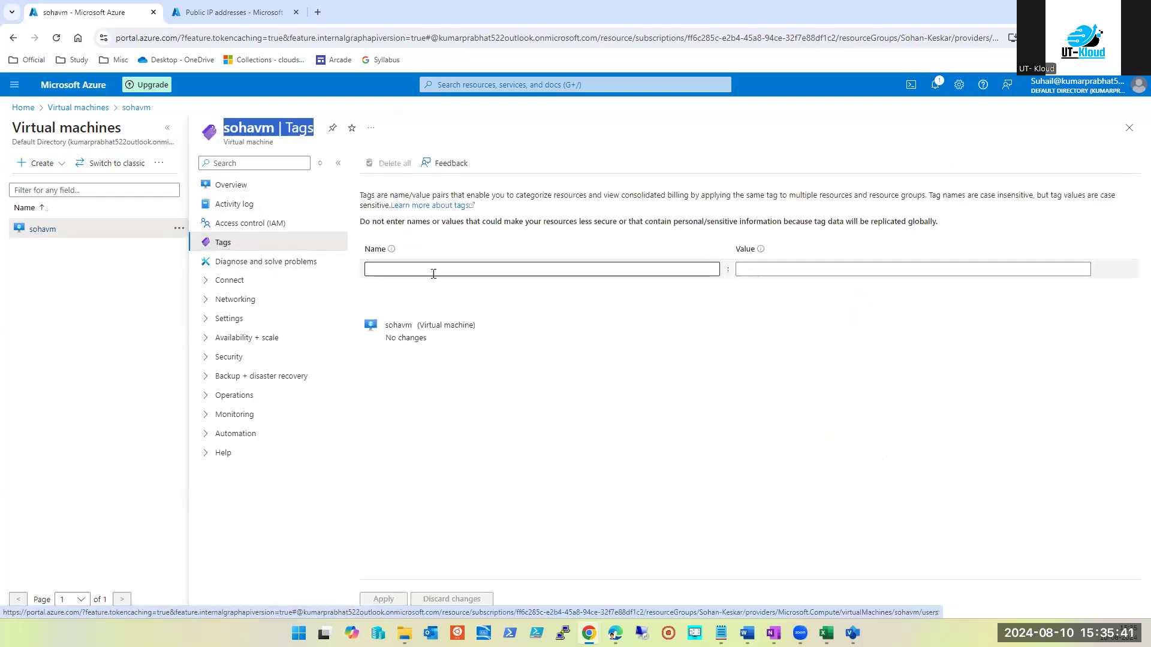
pyautogui.click(502, 271)
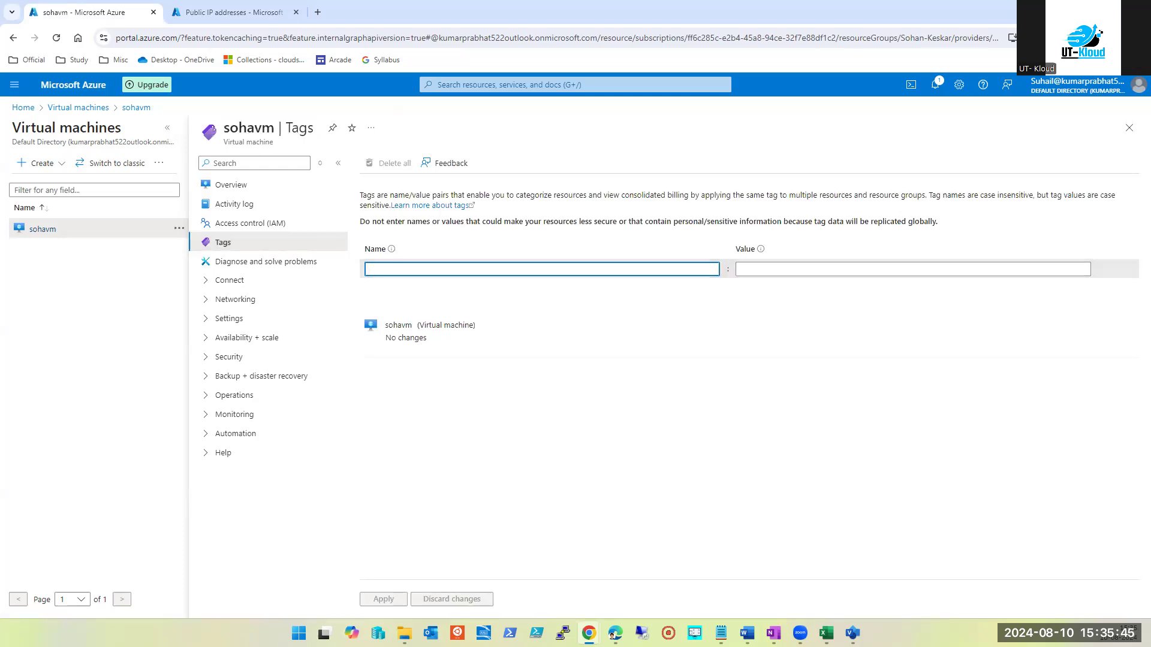
pyautogui.hotkey('alt', 'Tab')
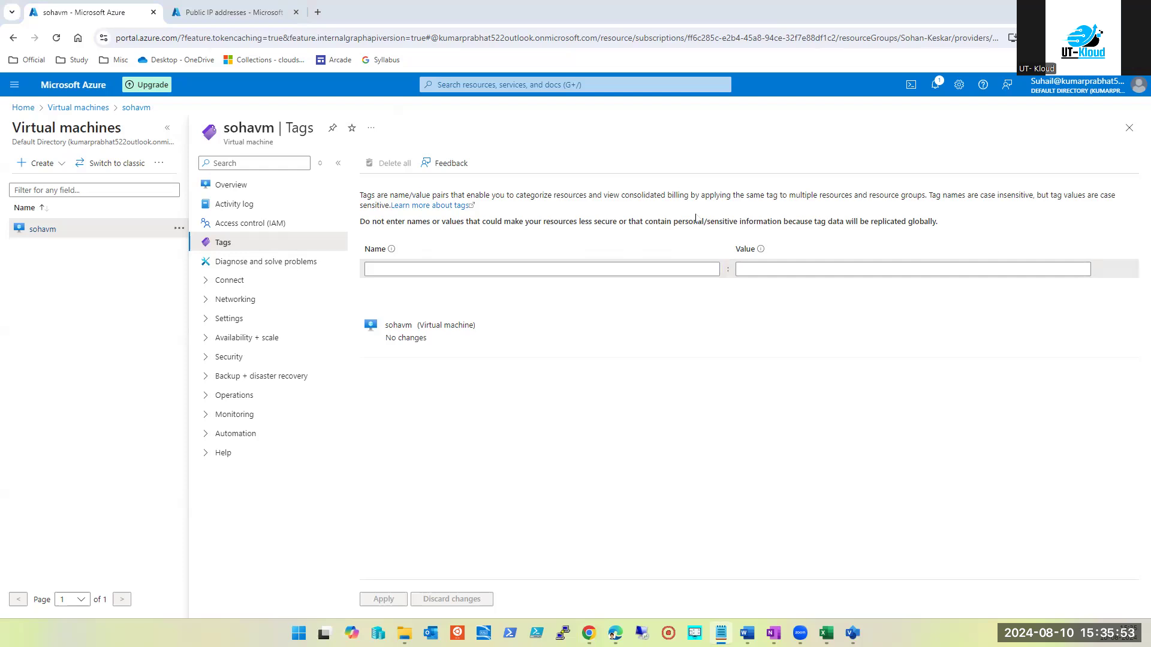
pyautogui.click(1121, 134)
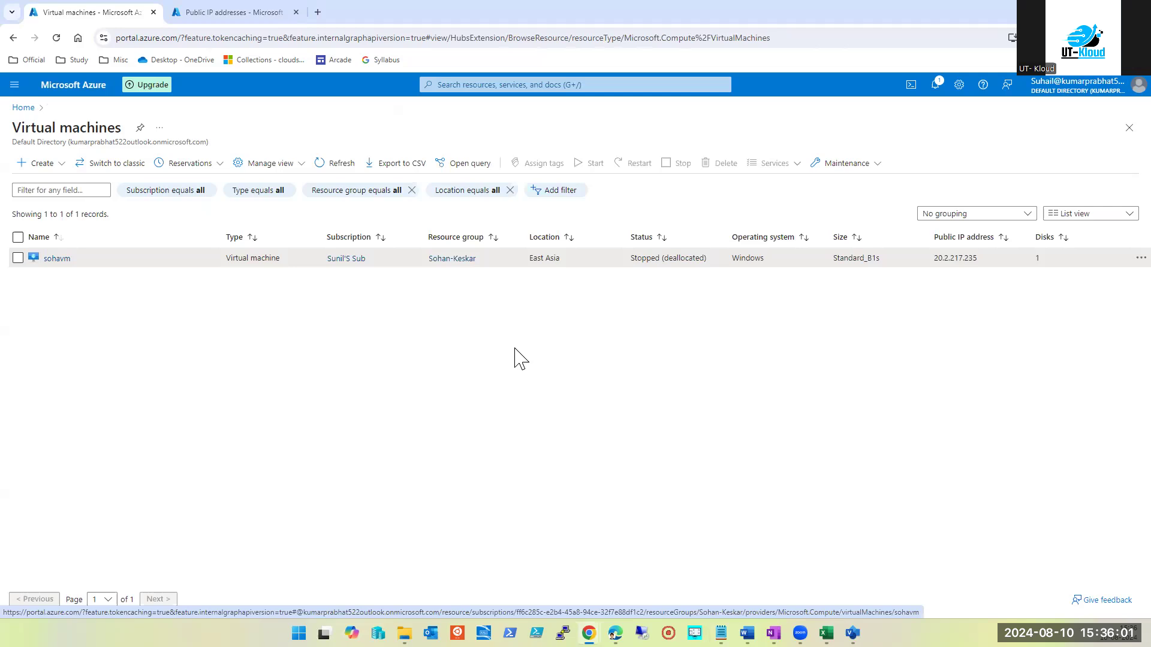
# Add the tag Env: Prod to sohavm and apply it
pyautogui.click(57, 258)
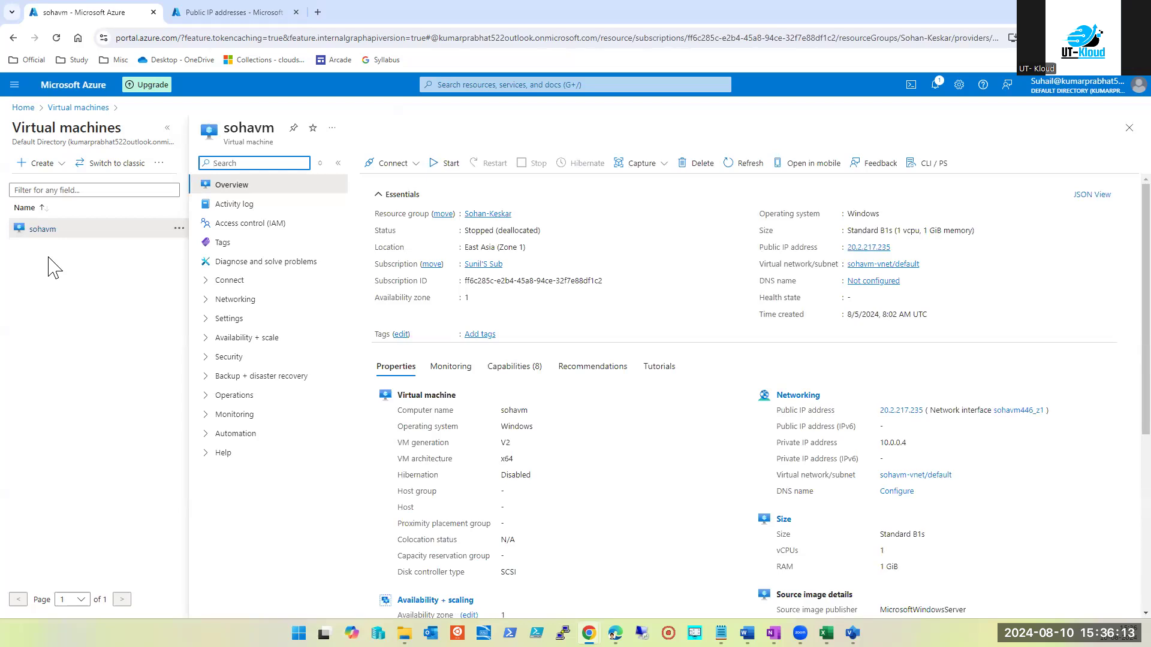
pyautogui.click(218, 246)
pyautogui.click(478, 270)
pyautogui.write('Envoir')
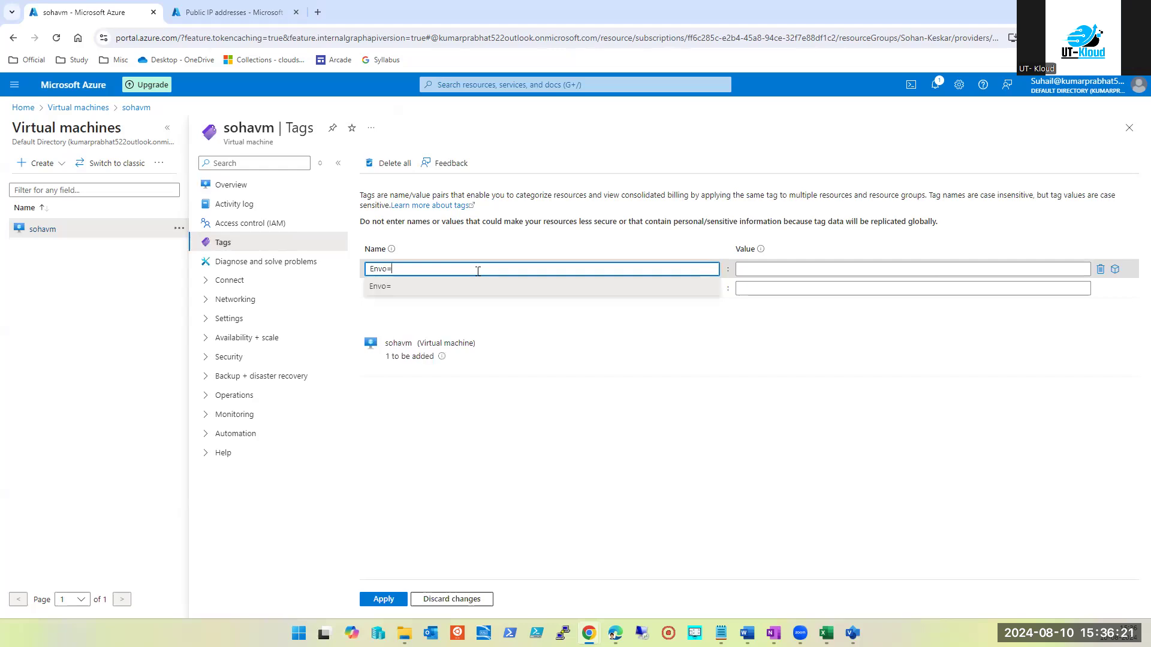
pyautogui.press('BackSpace')
pyautogui.press('Tab')
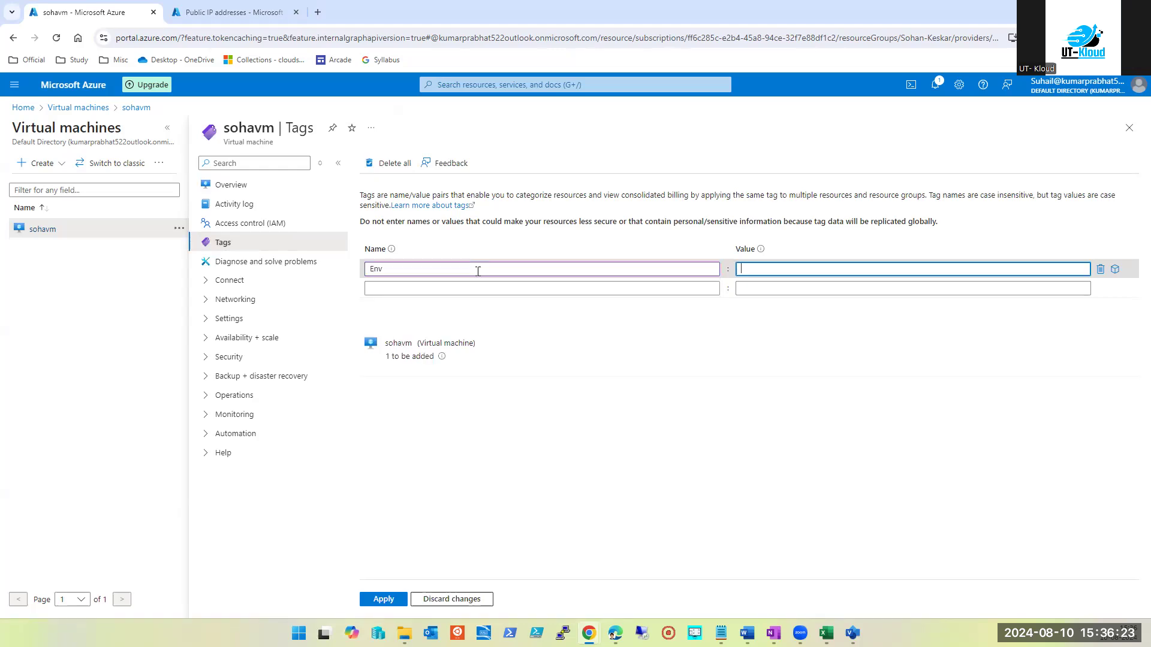
pyautogui.write('Prod')
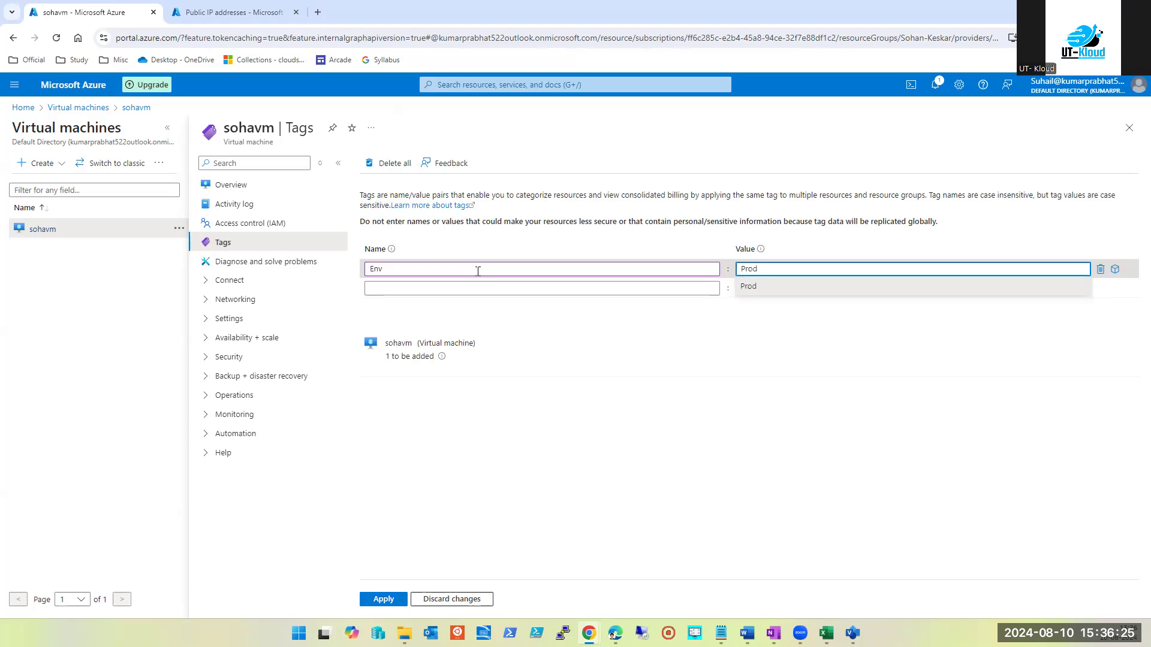
pyautogui.click(384, 600)
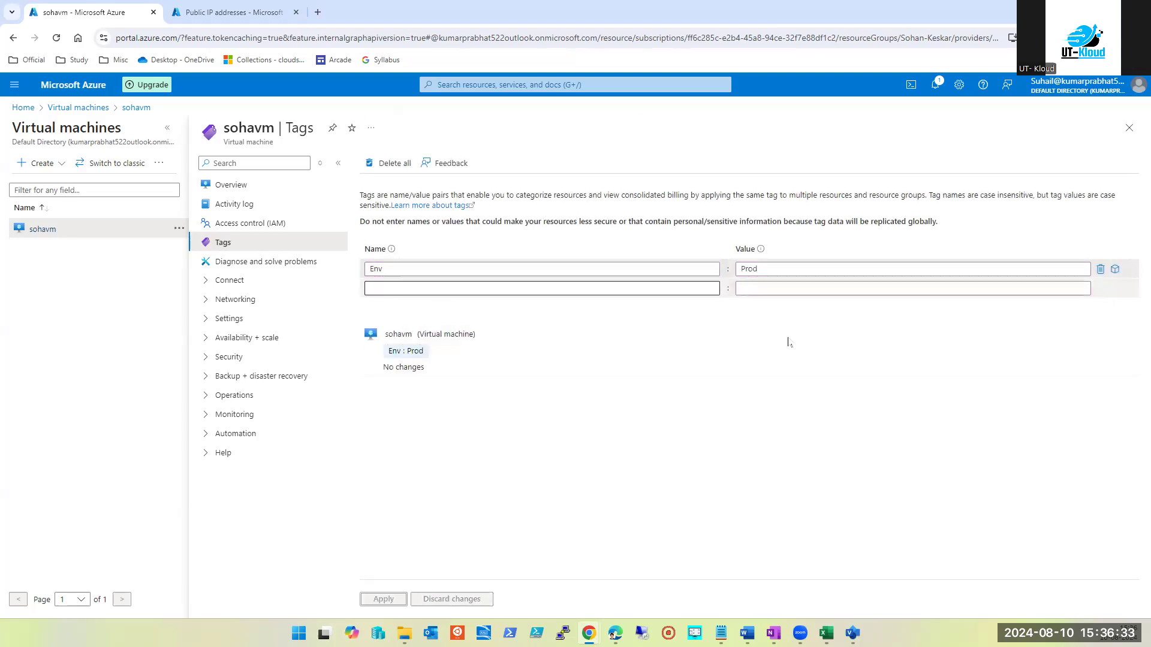
# Rename sohavm's Env tag to Owner, set its value to the owner's name, and apply
pyautogui.doubleClick(411, 267)
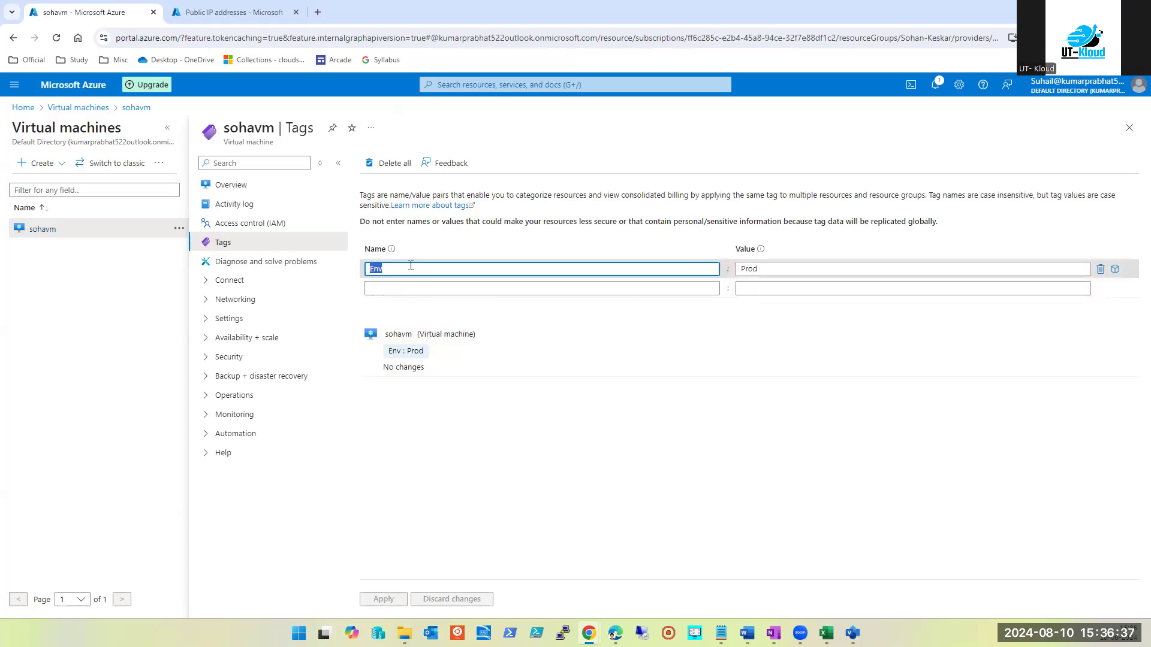
pyautogui.write('Owner')
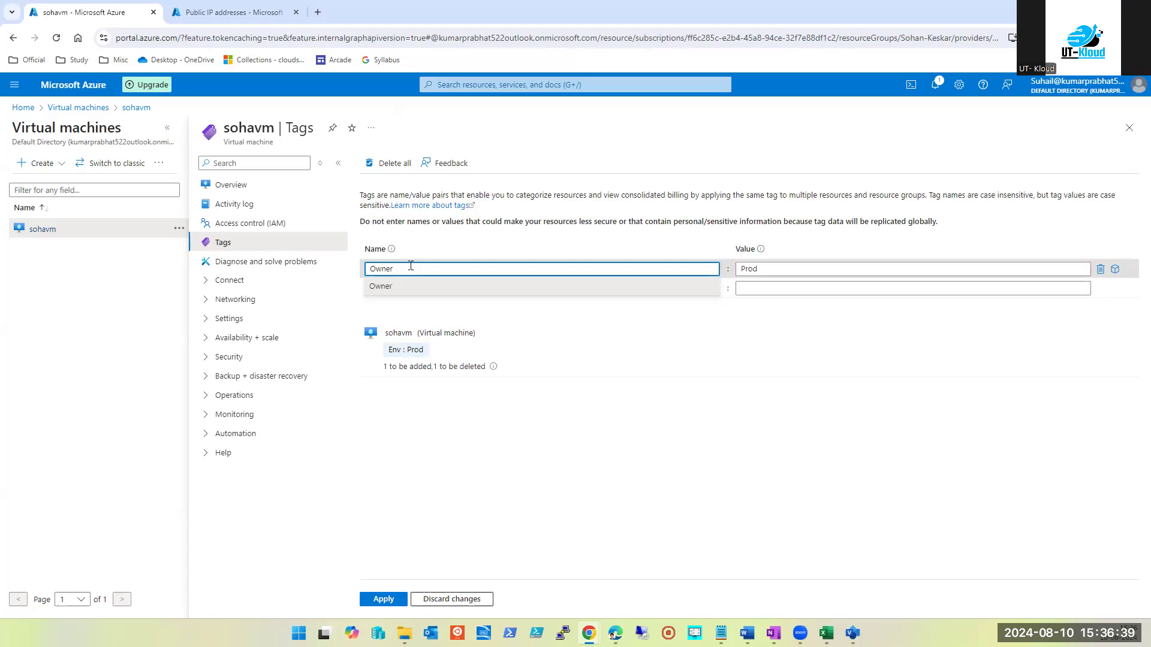
pyautogui.press('Tab')
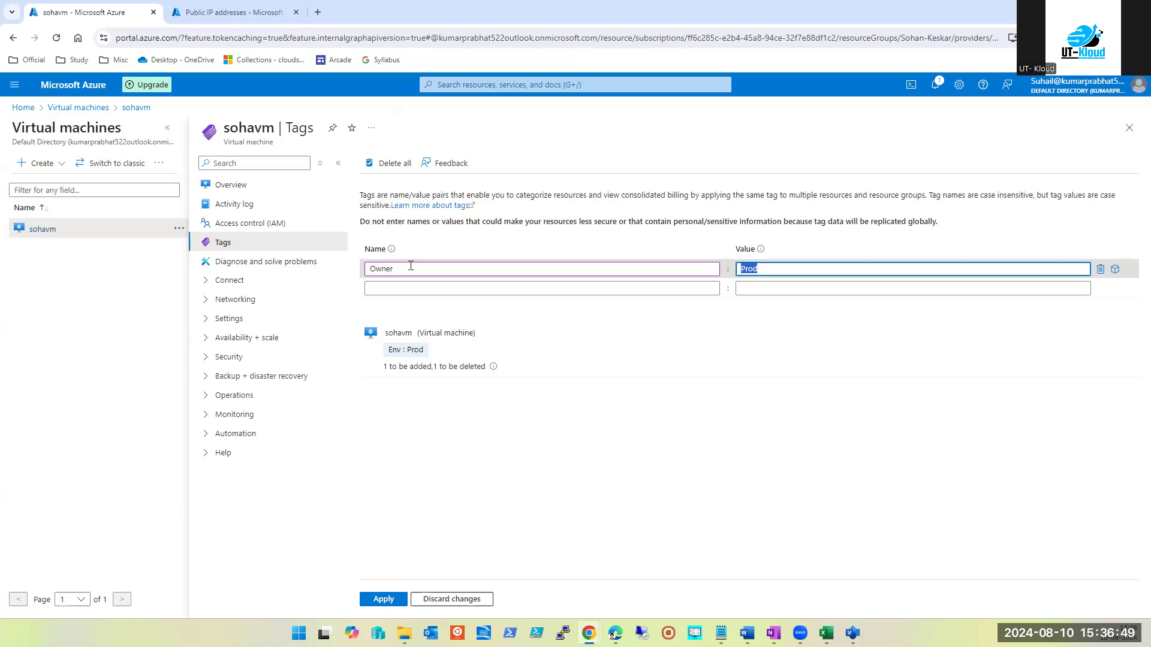
pyautogui.write('Sohan')
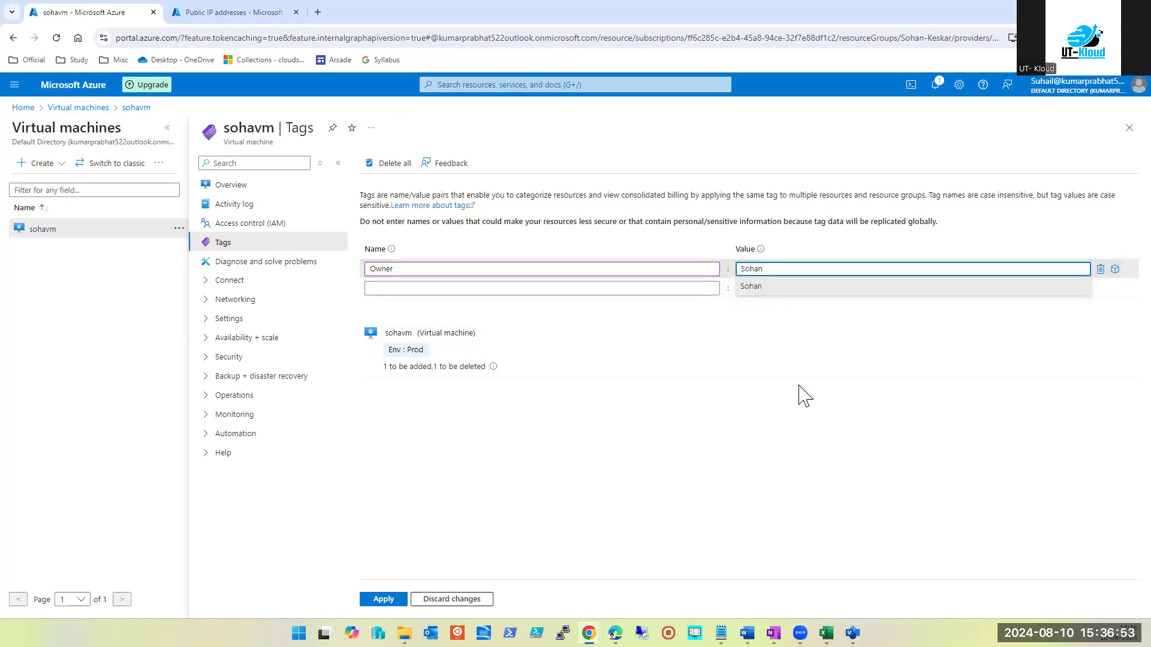
pyautogui.click(387, 599)
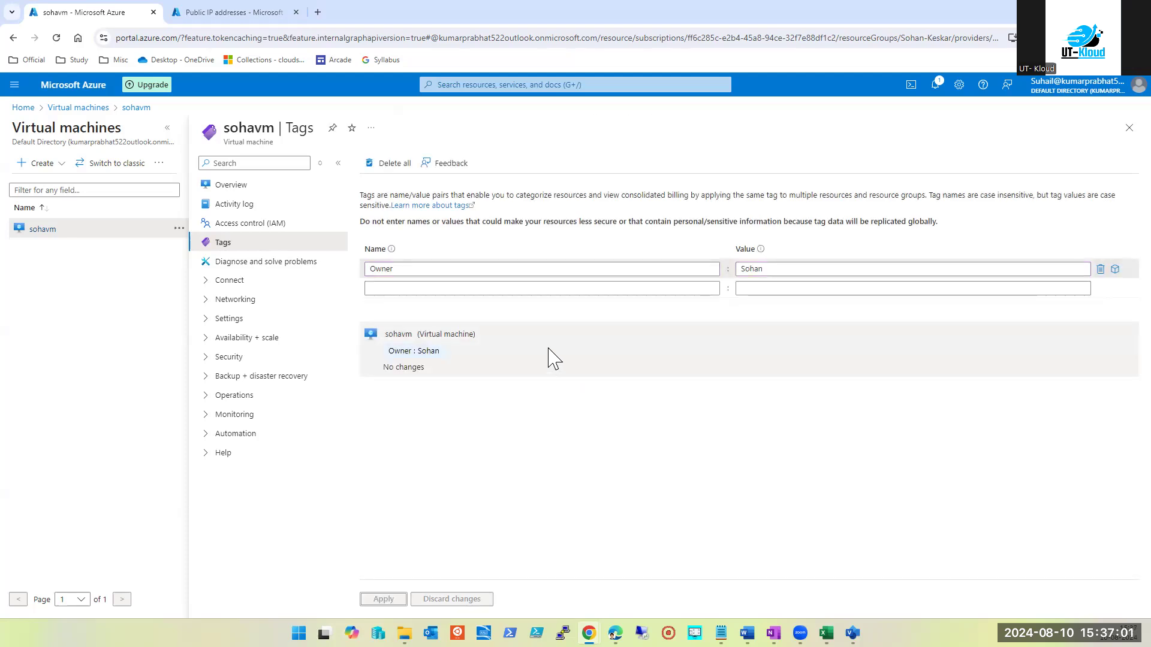
# Add a second tag Env with value Prod to sohavm and apply it
pyautogui.click(396, 287)
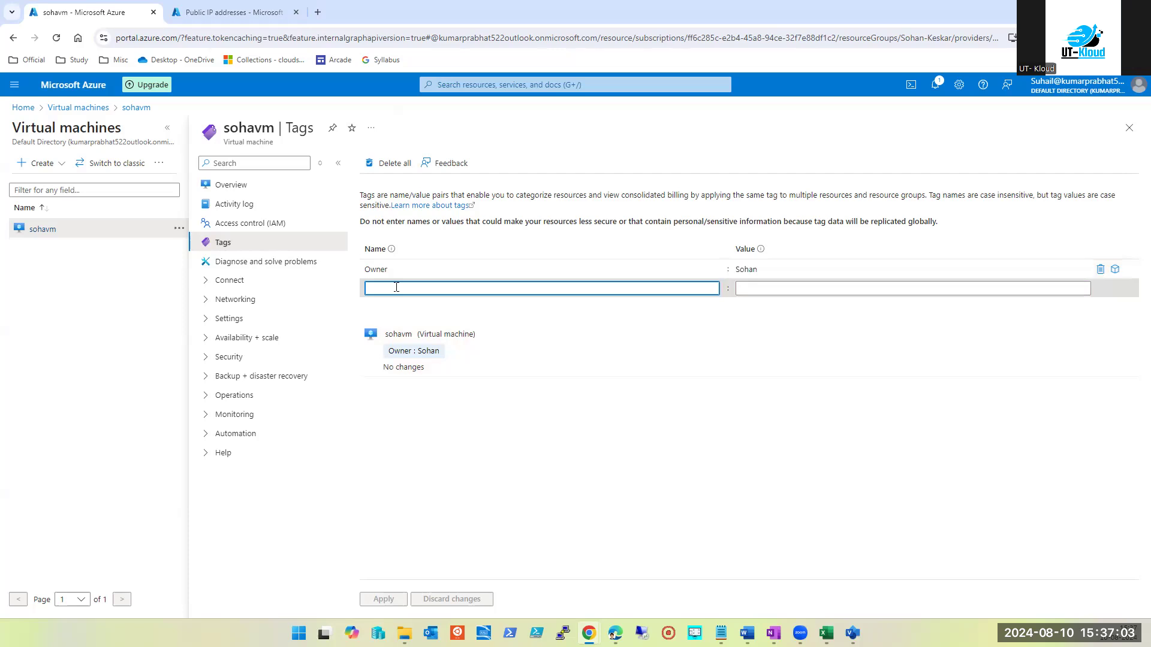
pyautogui.write('Env')
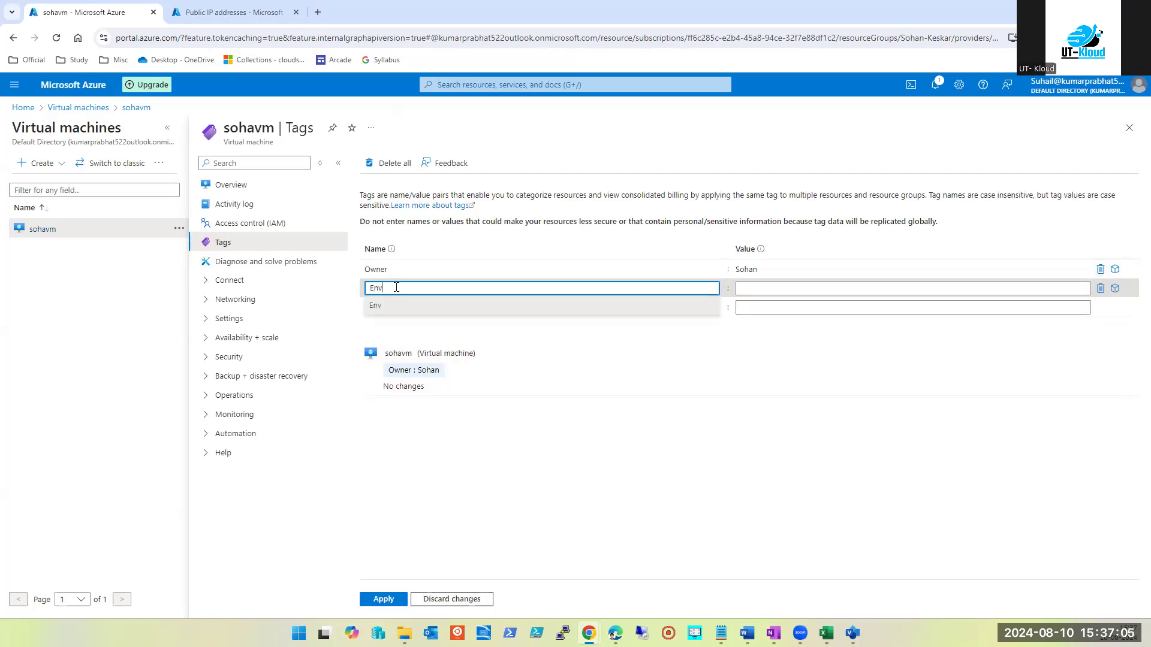
pyautogui.press('Tab')
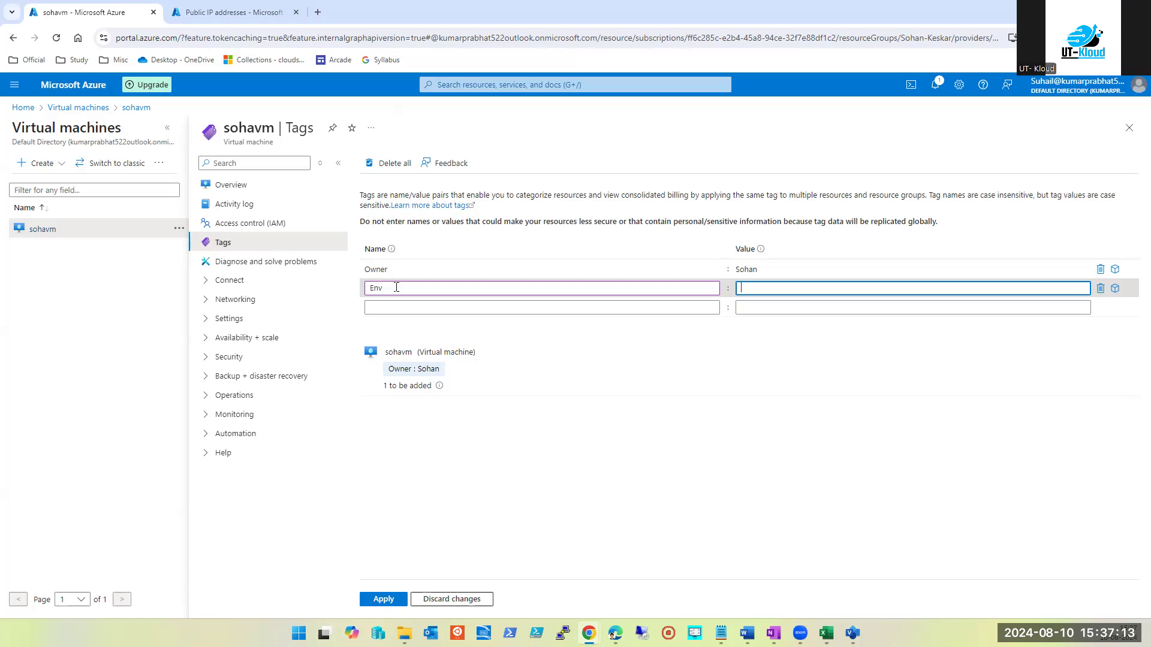
pyautogui.write('Prod')
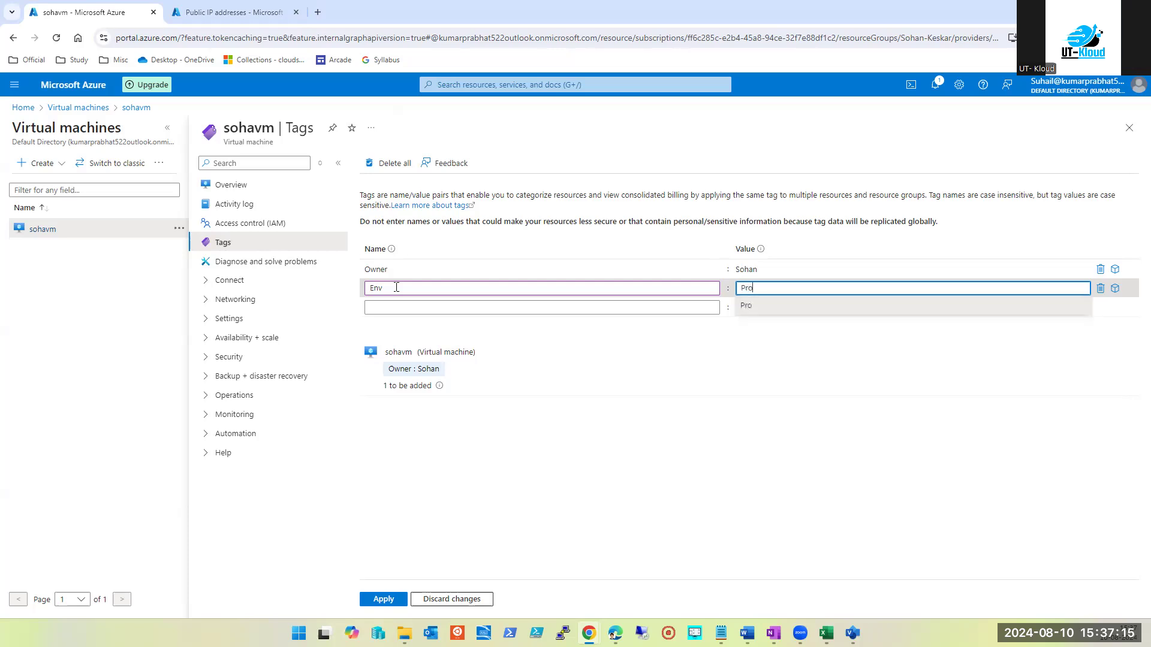
pyautogui.click(383, 599)
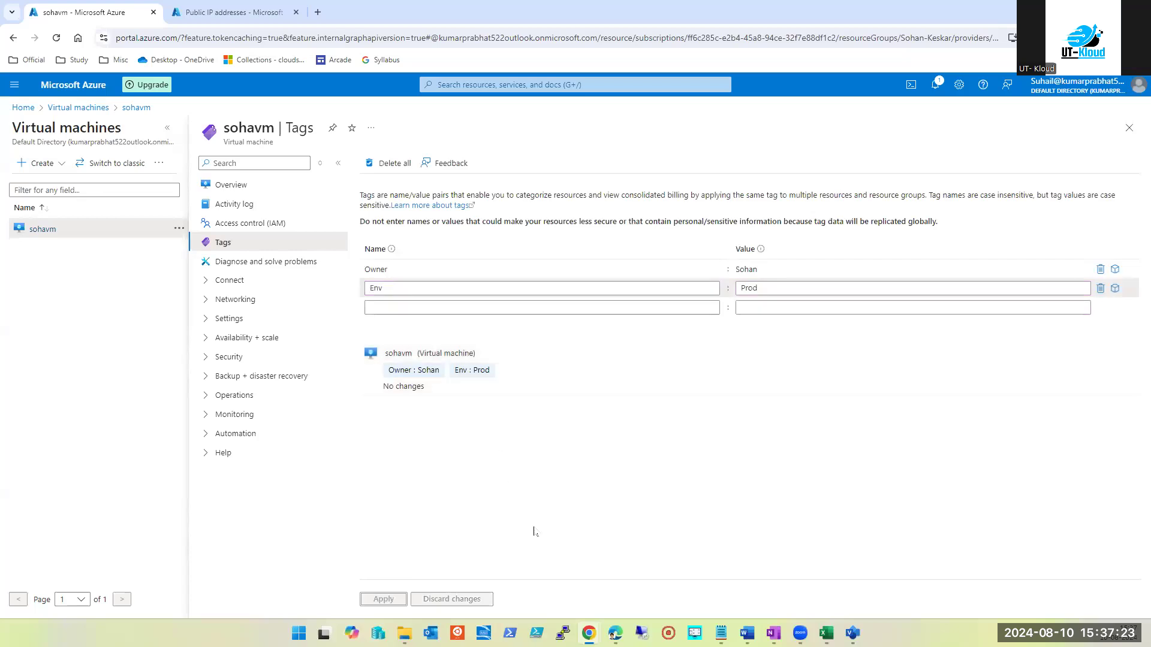
# Leave the Tags page, reopen sohavm's Overview, and refresh it to show the updated tags
pyautogui.click(1128, 129)
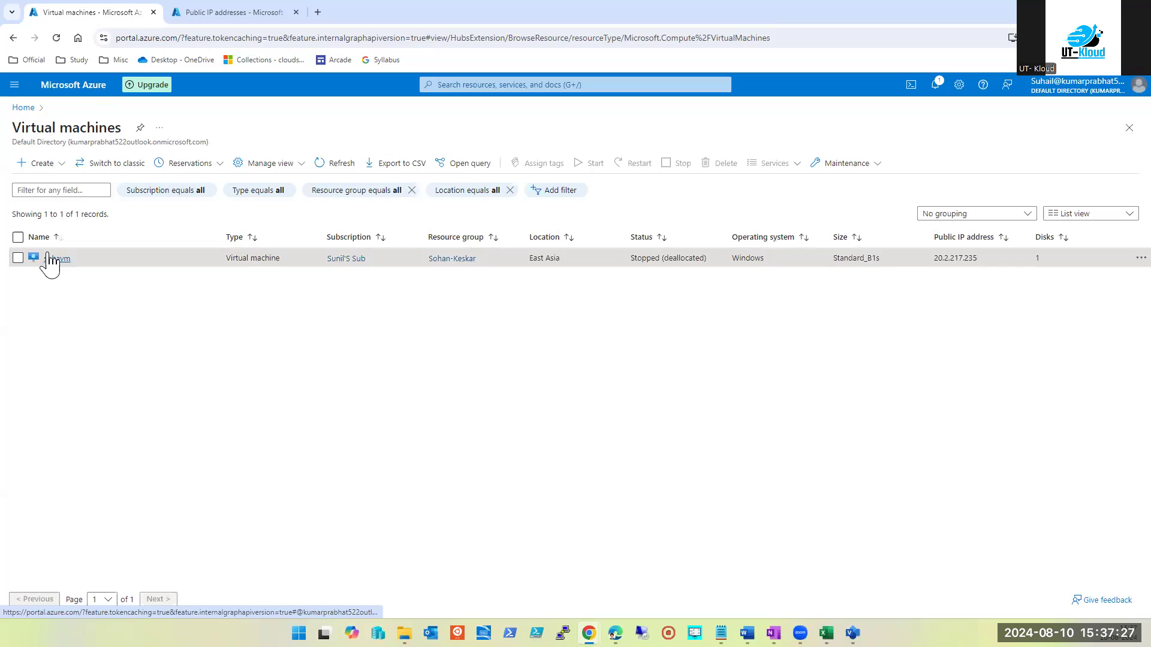
pyautogui.click(53, 259)
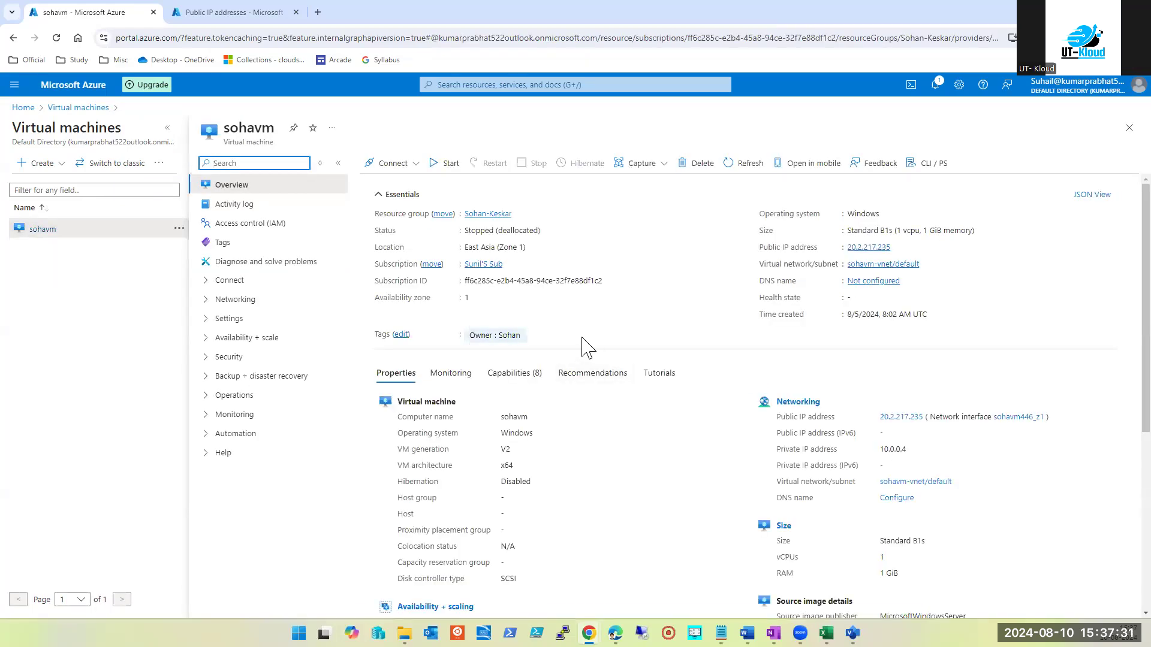
pyautogui.click(746, 163)
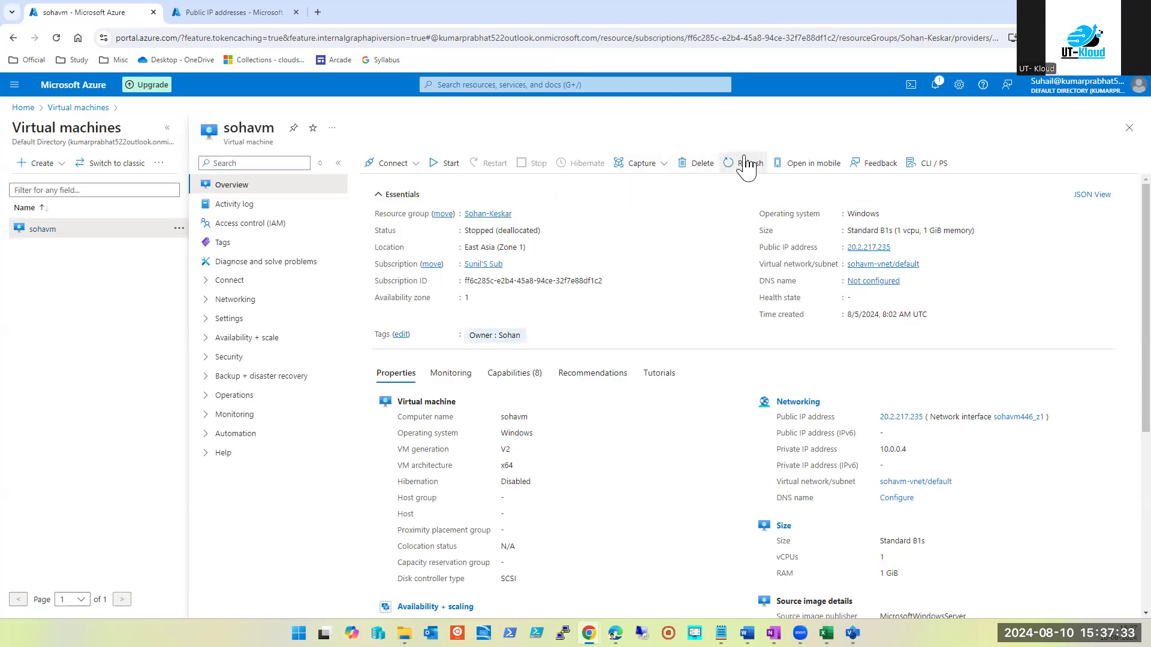
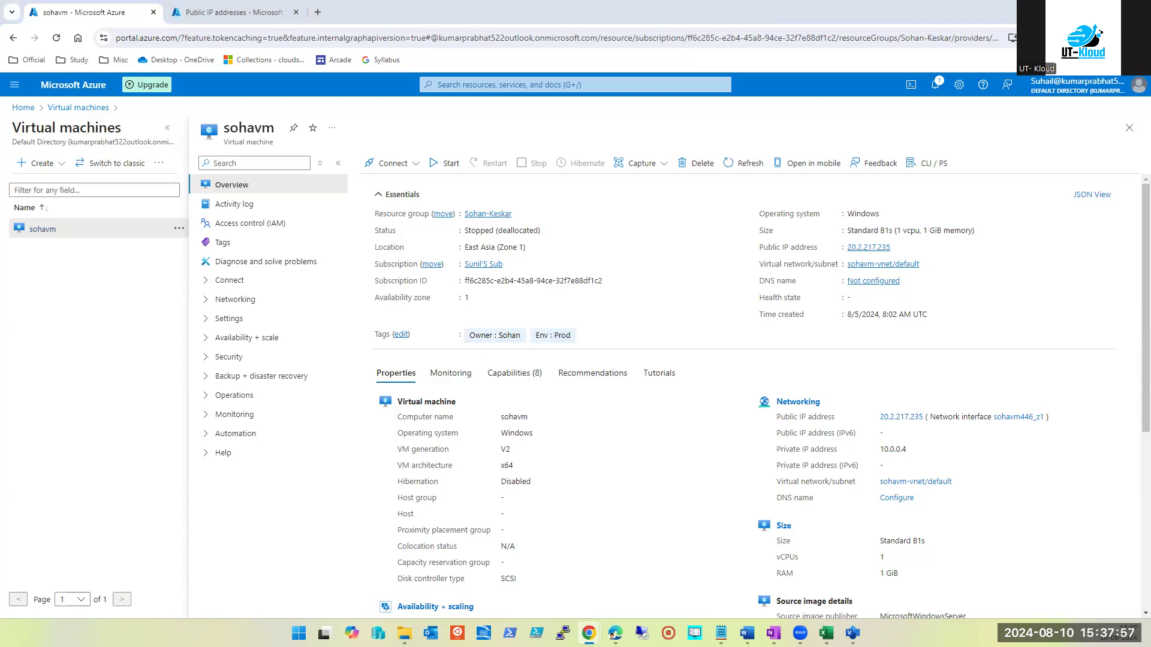
# On sohavm's Tags page, enter a new tag named 'owner'
pyautogui.click(225, 245)
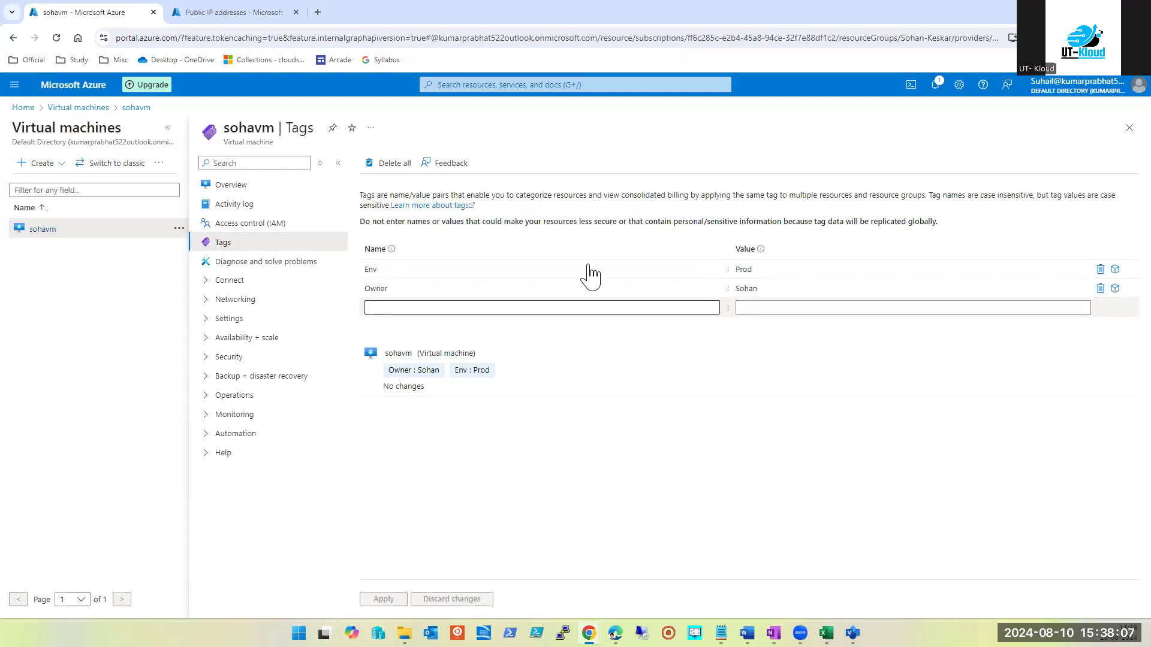
pyautogui.click(402, 307)
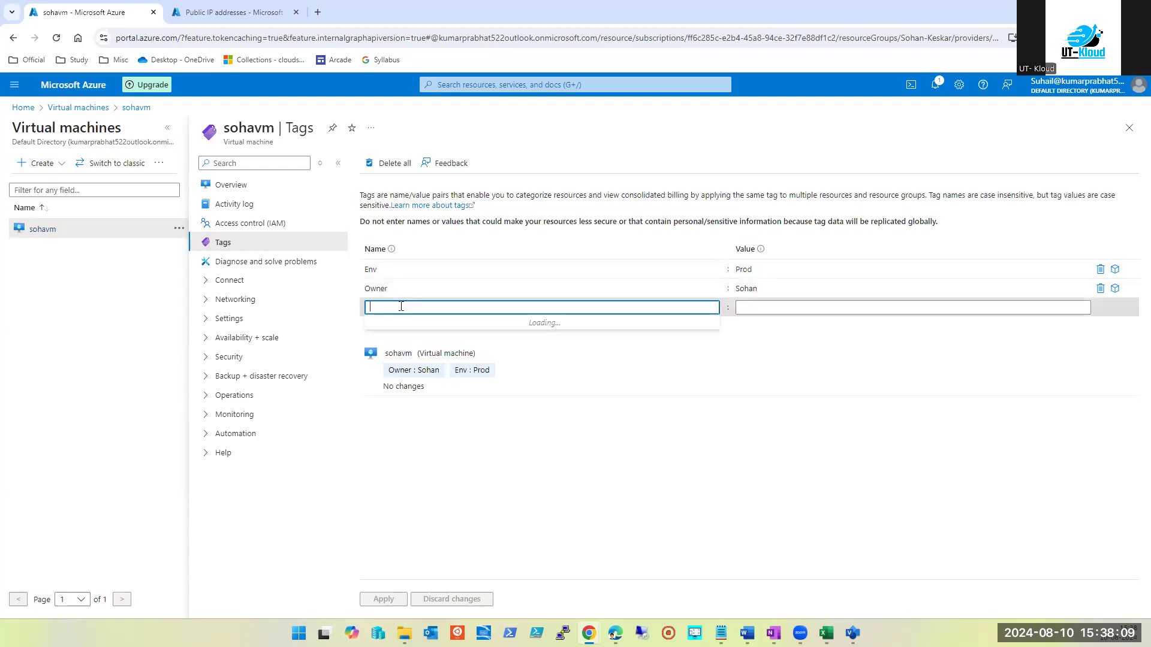
pyautogui.write('owner')
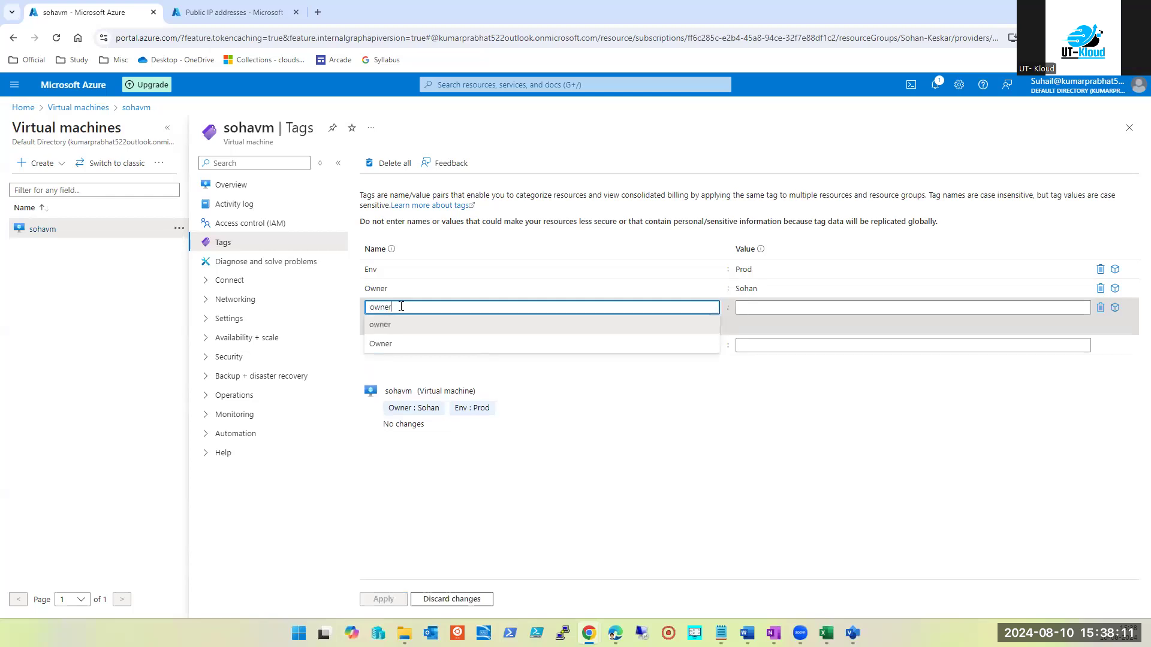
pyautogui.click(784, 308)
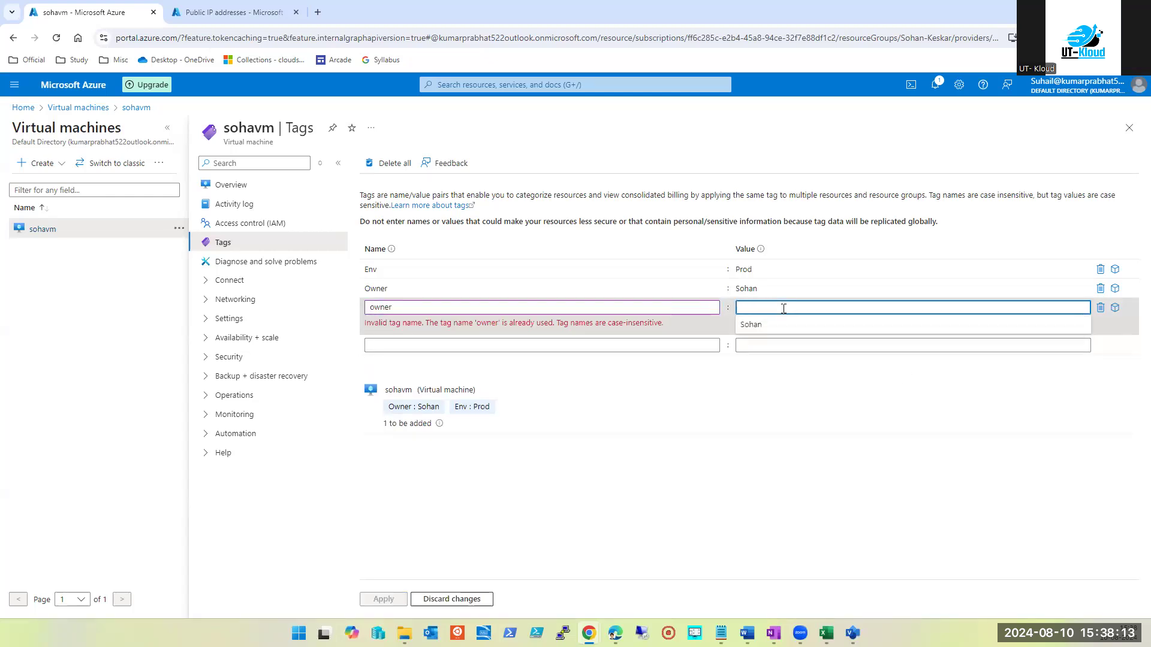
pyautogui.doubleClick(377, 306)
pyautogui.press('BackSpace')
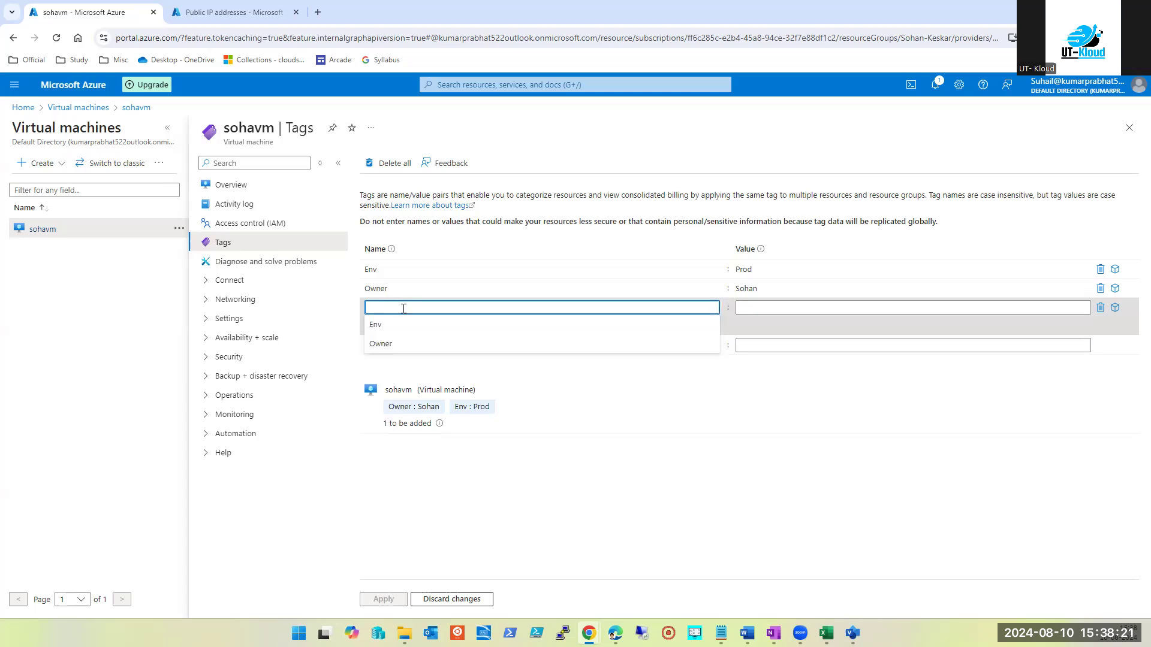
pyautogui.write('owner')
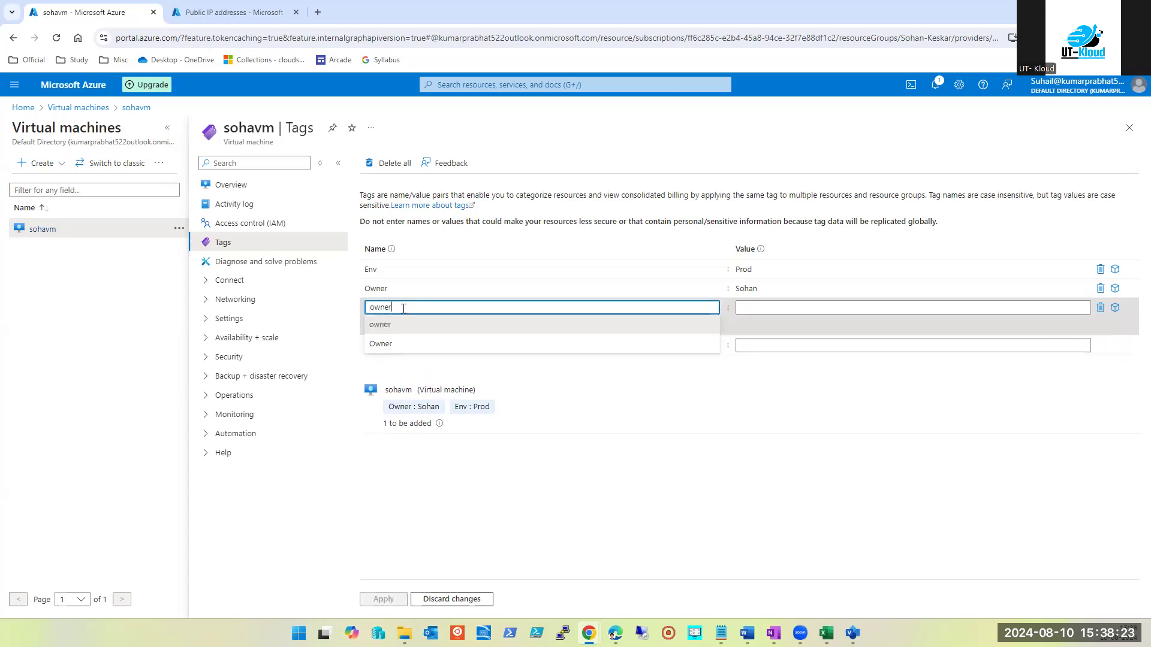
pyautogui.click(393, 325)
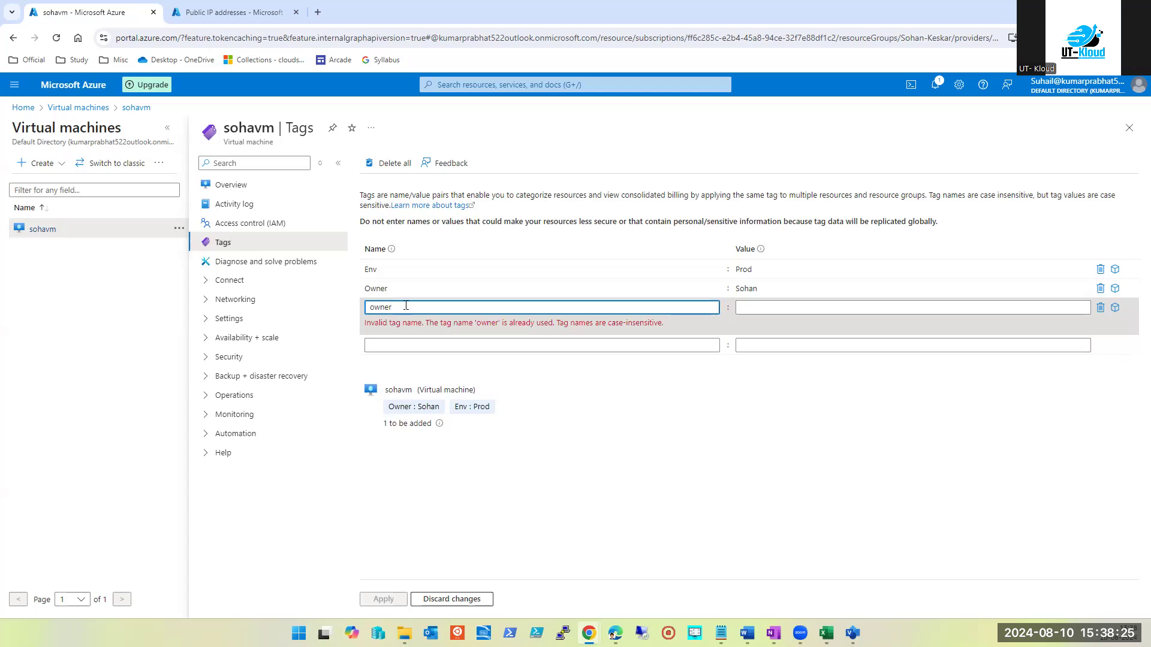
# Confirm 'owner' is rejected as a case-insensitive duplicate of 'Owner', then delete that row
pyautogui.click(470, 536)
pyautogui.click(389, 313)
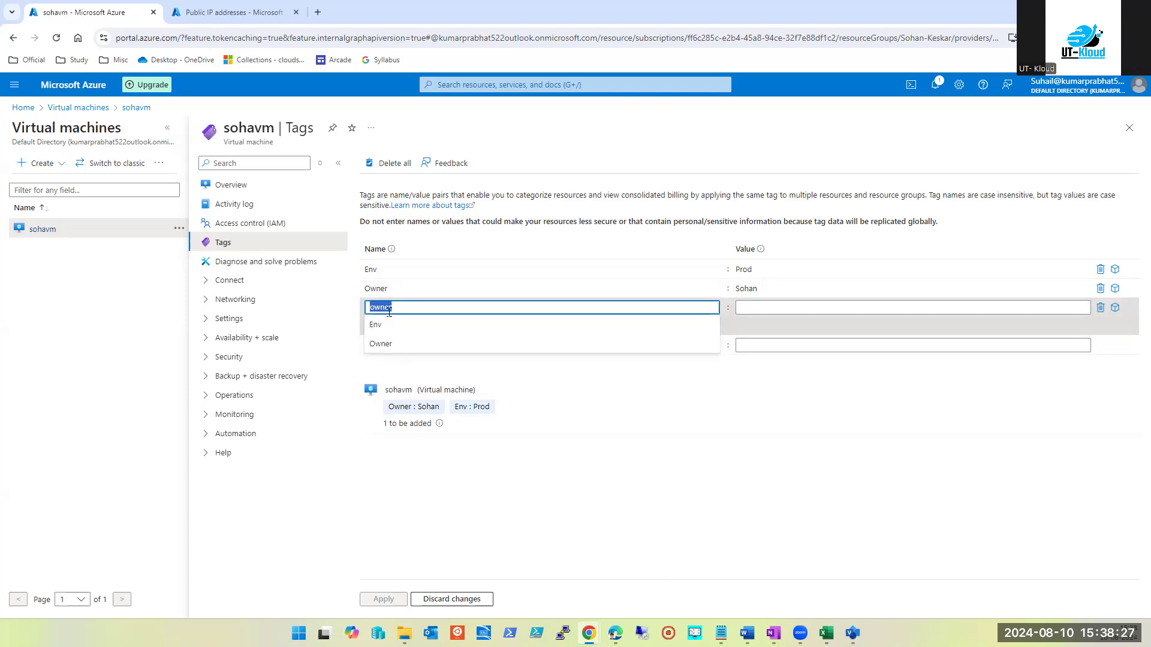
pyautogui.click(372, 455)
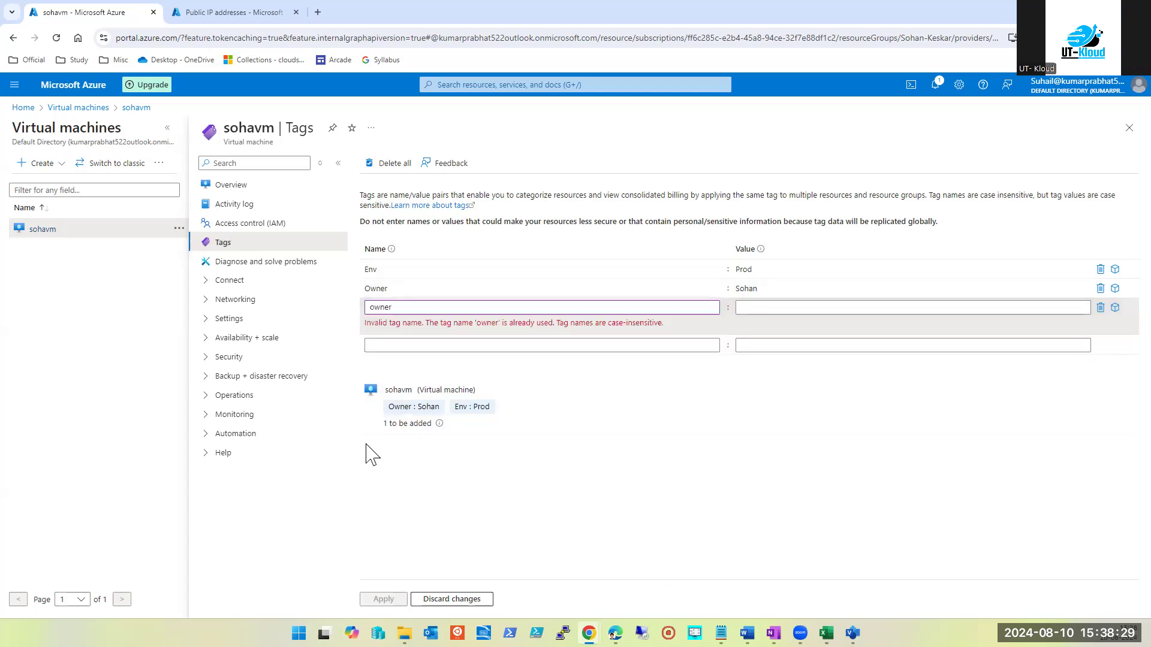
pyautogui.doubleClick(453, 308)
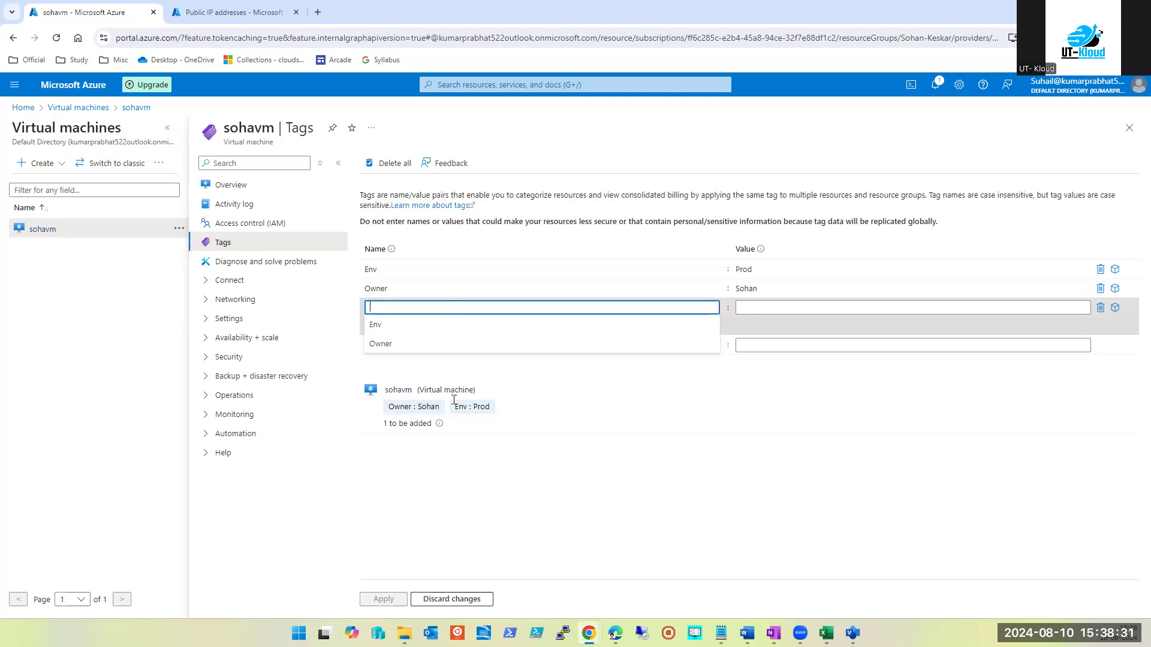
pyautogui.click(528, 521)
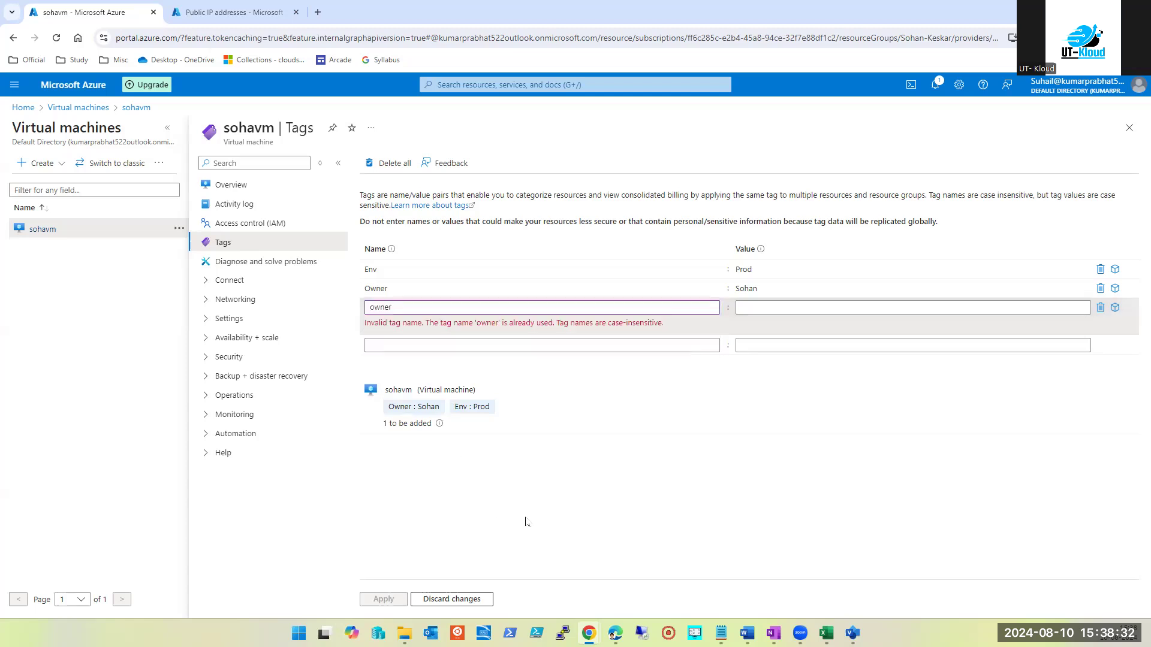
pyautogui.click(1100, 308)
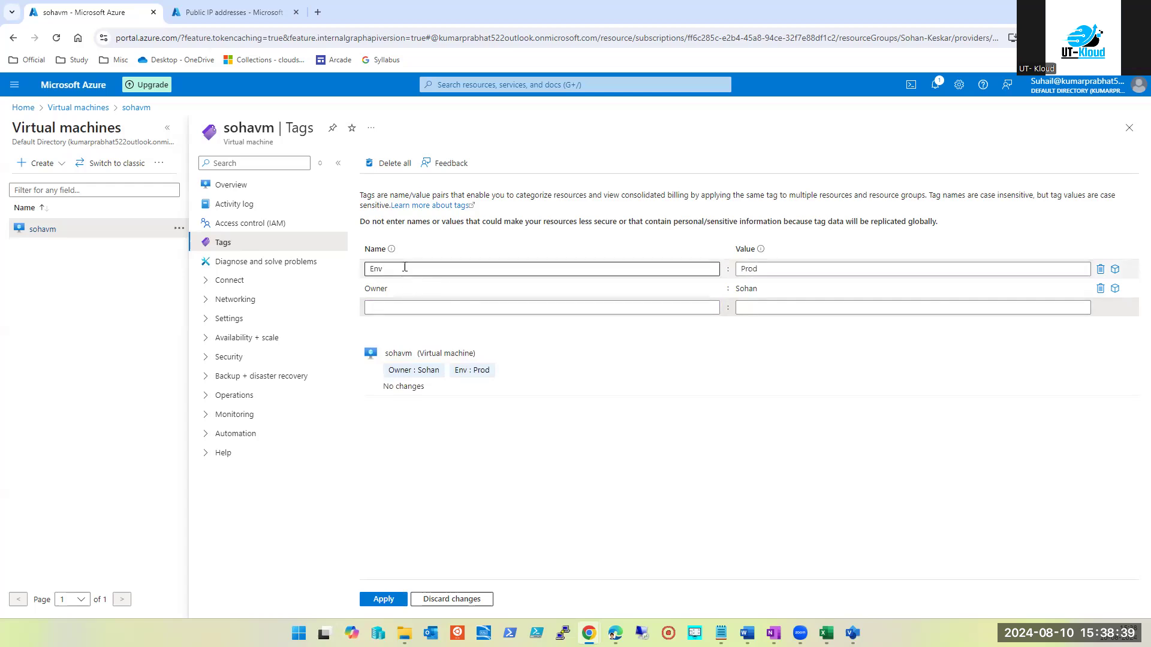
# Minimize this browser, switch to the UT-Kloud Chrome window, and open VM dc001-ut-kloud-india
pyautogui.press('super+Down')
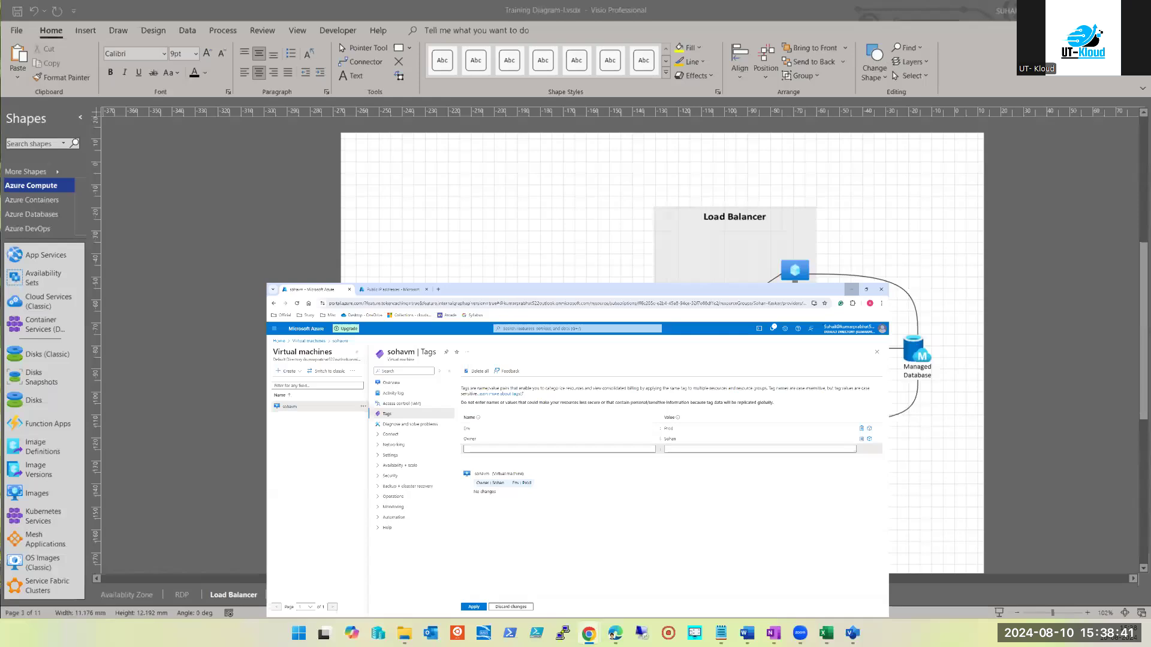
pyautogui.press('super+Down')
pyautogui.moveTo(589, 633)
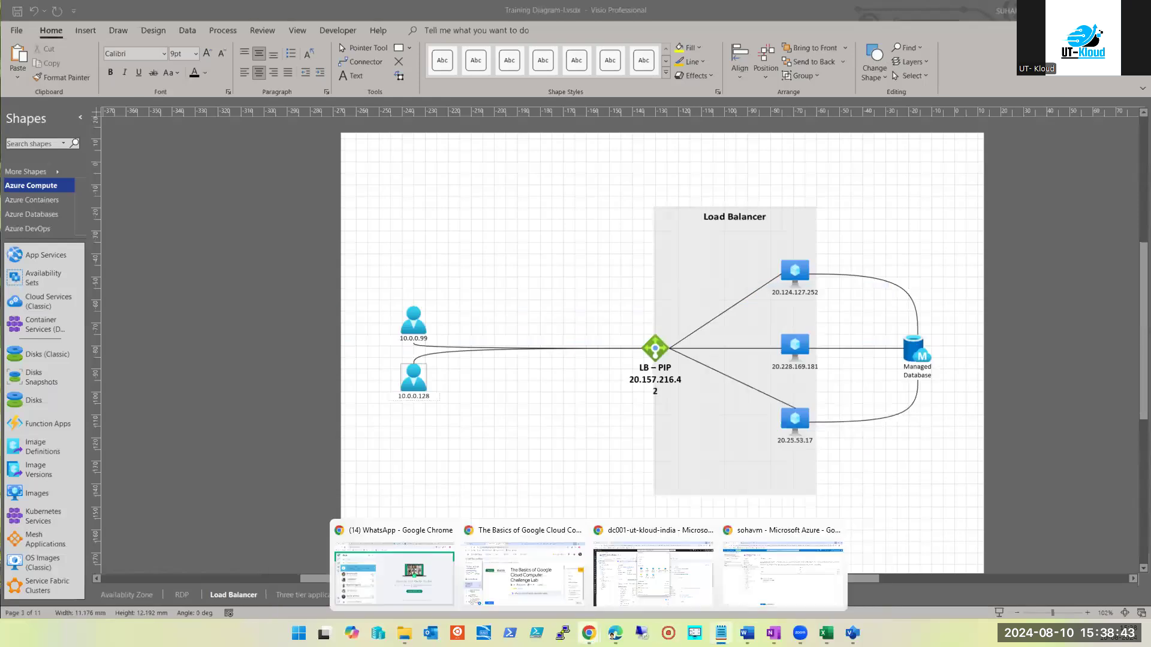
pyautogui.click(683, 590)
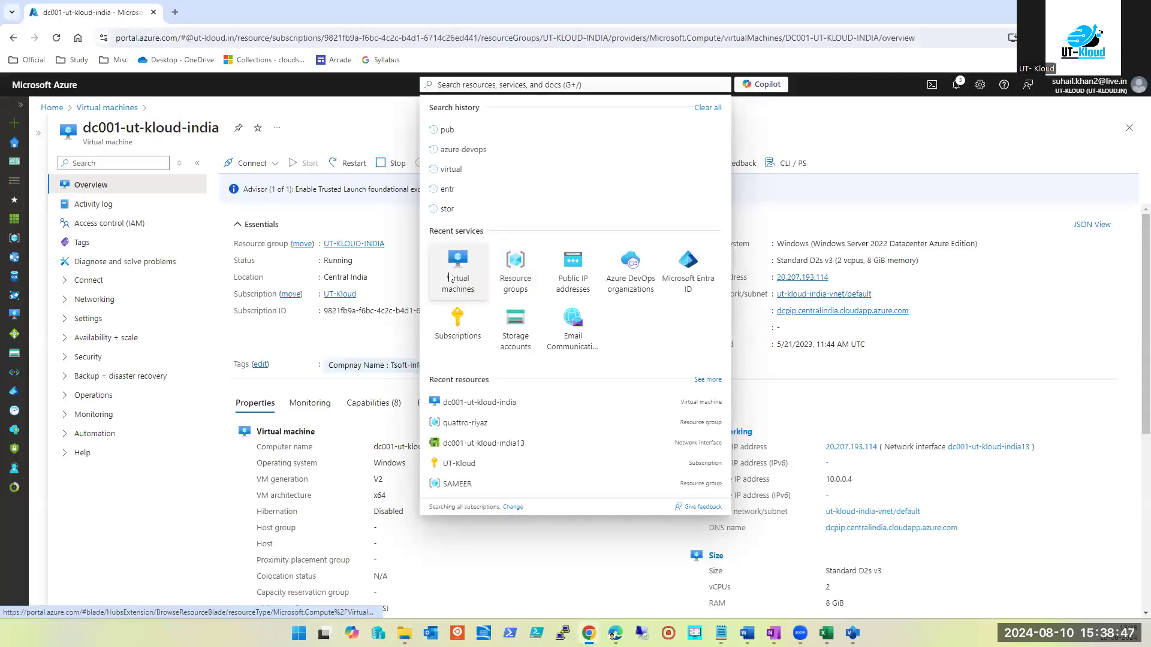
pyautogui.click(451, 278)
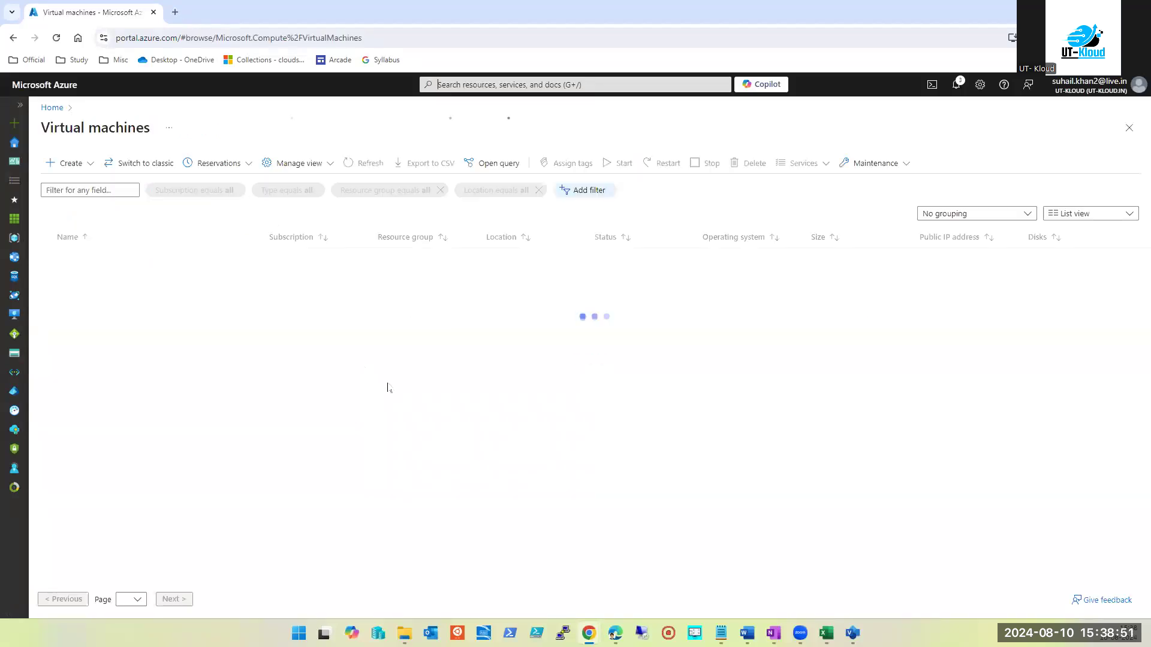
pyautogui.click(96, 262)
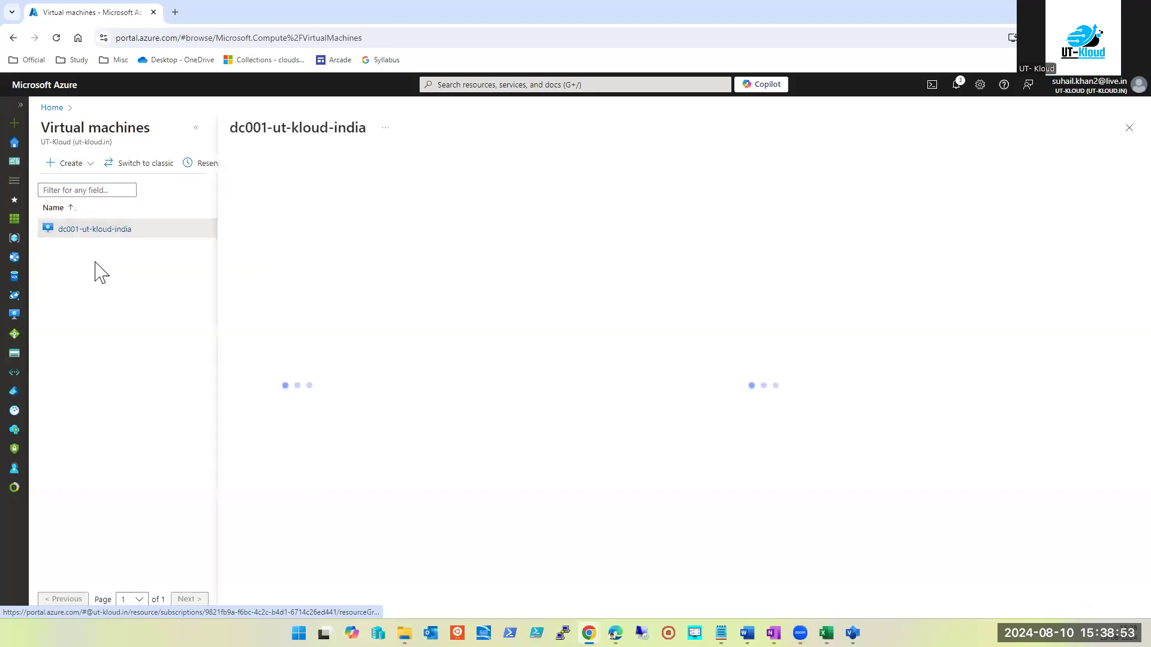